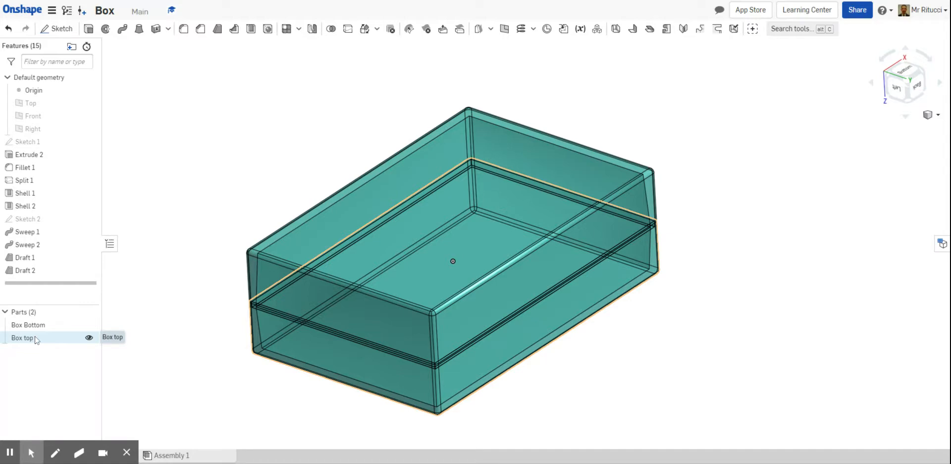
Hide the Box Bottom part and examine the rim and inside of the box top.
{"action": "left_click", "coordinate": [90, 326]}
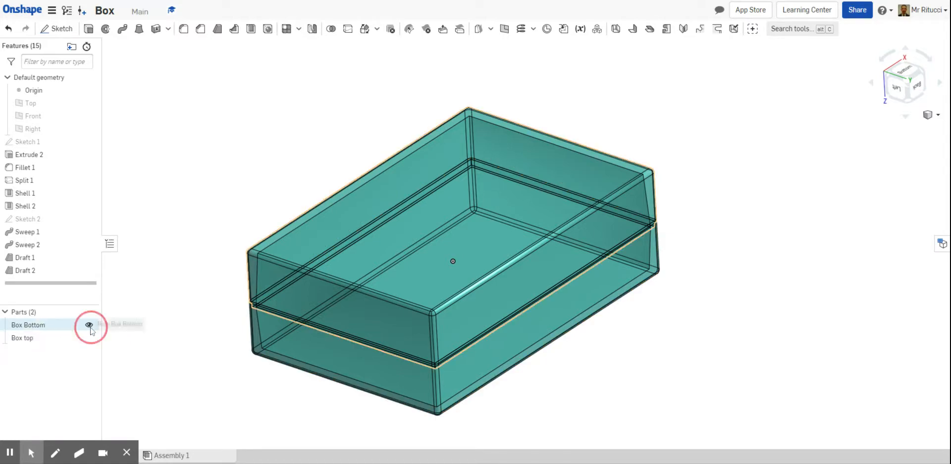
{"action": "mouse_move", "coordinate": [470, 248]}
{"action": "right_mouse_down"}
{"action": "mouse_move", "coordinate": [495, 255]}
{"action": "mouse_move", "coordinate": [497, 233]}
{"action": "mouse_move", "coordinate": [463, 248]}
{"action": "right_mouse_up"}
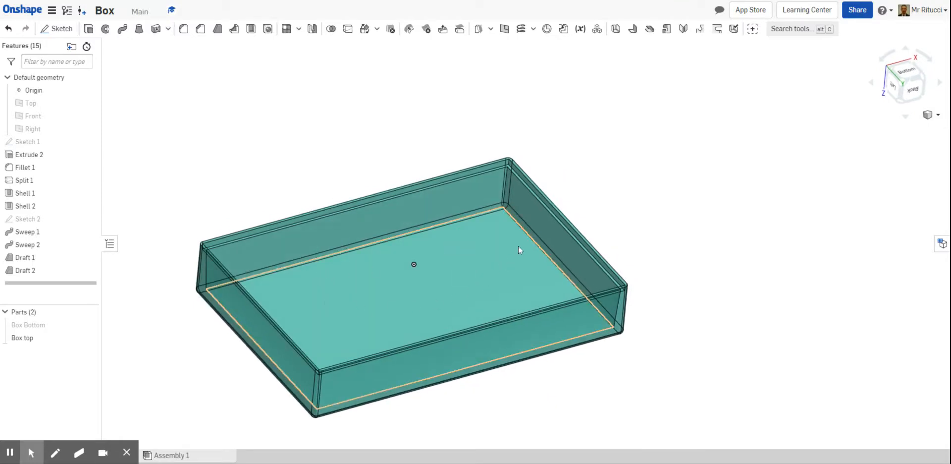
{"action": "scroll", "coordinate": [520, 239], "scroll_direction": "up", "scroll_amount": 10}
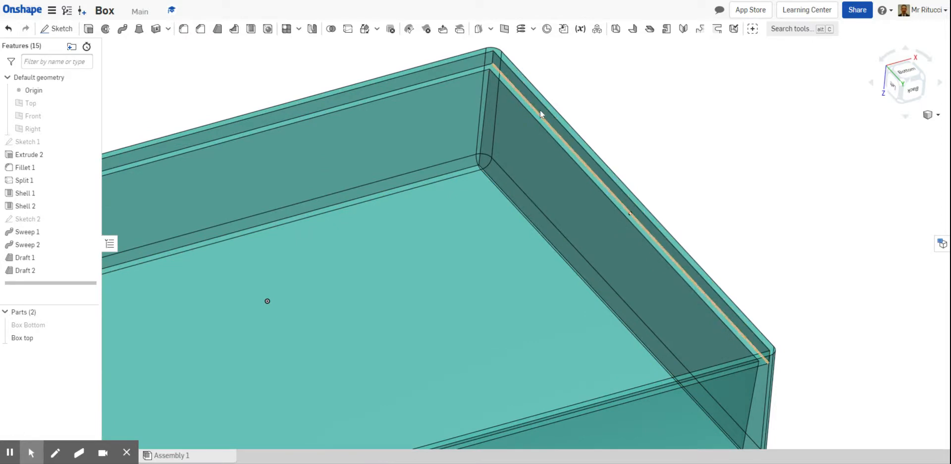
{"action": "key", "text": "f"}
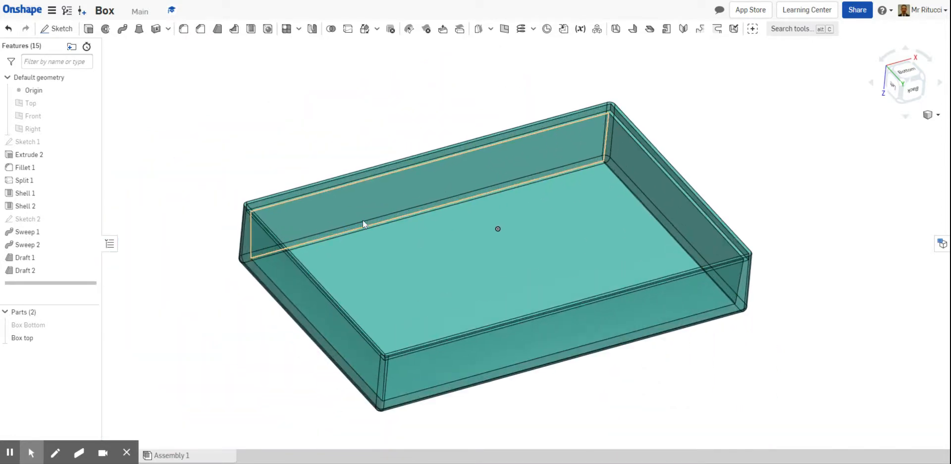
Show only the Box Bottom part and examine its lip and interior from several angles.
{"action": "left_click", "coordinate": [89, 338]}
{"action": "left_click", "coordinate": [89, 325]}
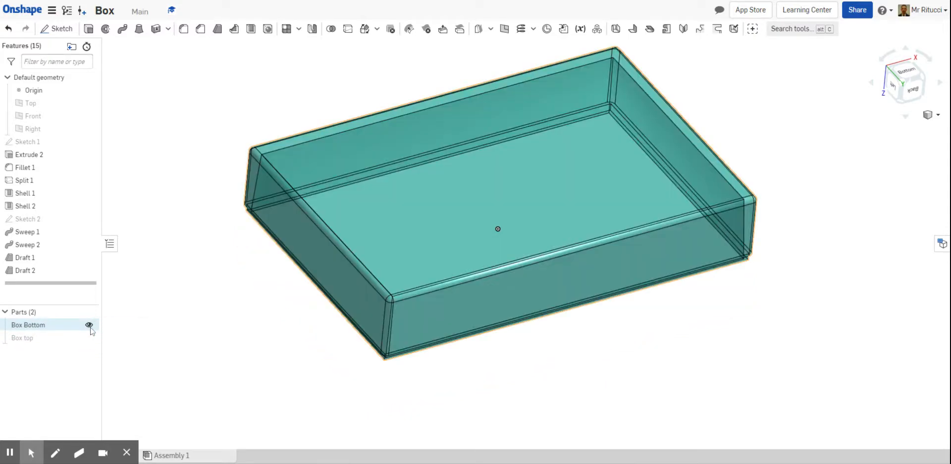
{"action": "right_click_drag", "start_coordinate": [251, 357], "coordinate": [210, 287]}
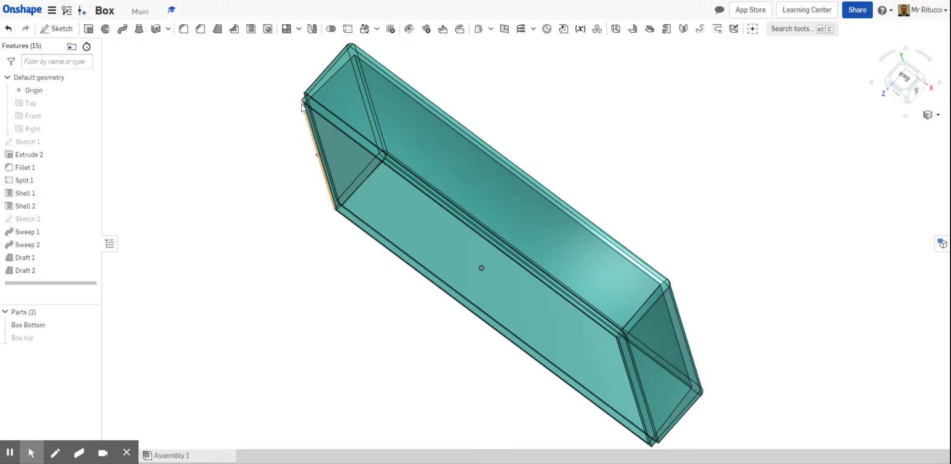
{"action": "right_click_drag", "start_coordinate": [291, 227], "coordinate": [329, 199]}
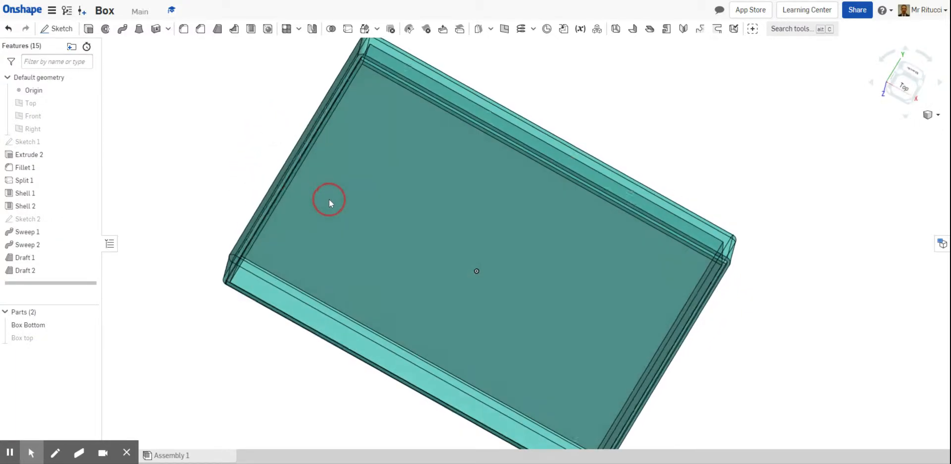
{"action": "right_click_drag", "start_coordinate": [483, 173], "coordinate": [355, 174]}
Examine the drafted inner walls and lip of the box bottom from the right side and in isometric view.
{"action": "left_click", "coordinate": [904, 81]}
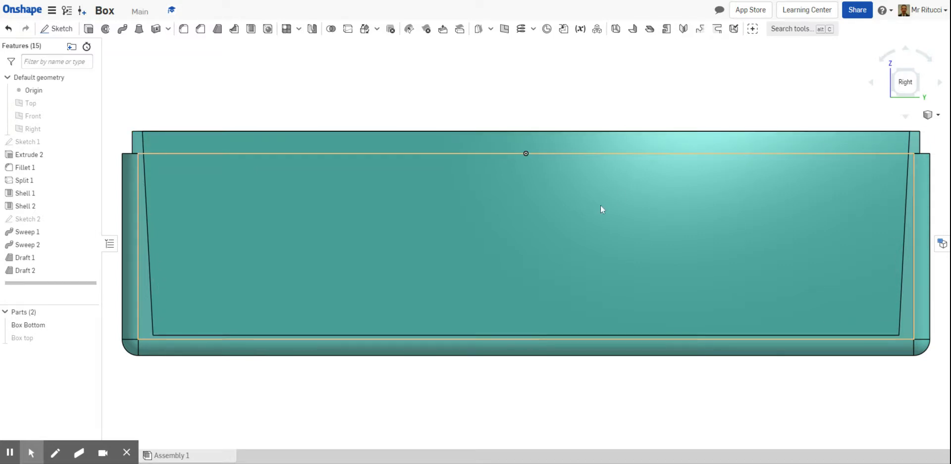
{"action": "scroll", "coordinate": [599, 207], "scroll_direction": "down", "scroll_amount": 2}
{"action": "left_click", "coordinate": [236, 117]}
{"action": "right_click_drag", "start_coordinate": [236, 115], "coordinate": [317, 152]}
{"action": "scroll", "coordinate": [317, 153], "scroll_direction": "up", "scroll_amount": 2}
{"action": "scroll", "coordinate": [317, 153], "scroll_direction": "down", "scroll_amount": 7}
{"action": "scroll", "coordinate": [317, 153], "scroll_direction": "up", "scroll_amount": 2}
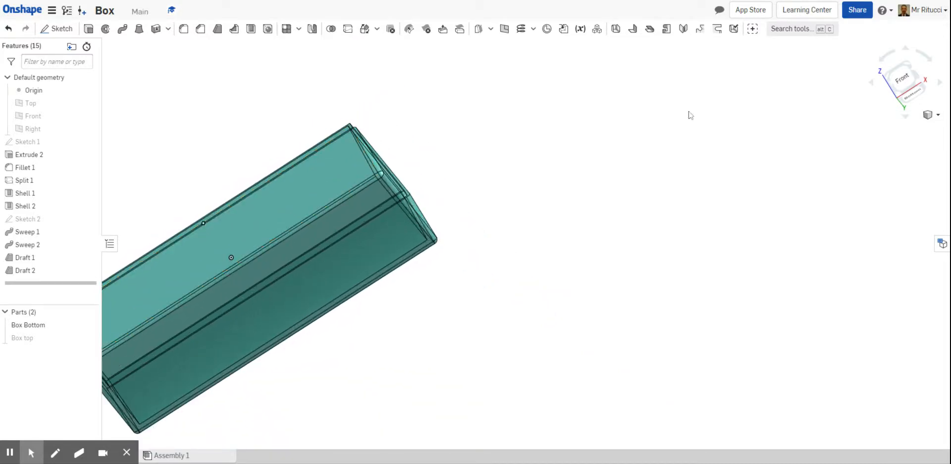
{"action": "left_click", "coordinate": [927, 115]}
{"action": "left_click", "coordinate": [892, 127]}
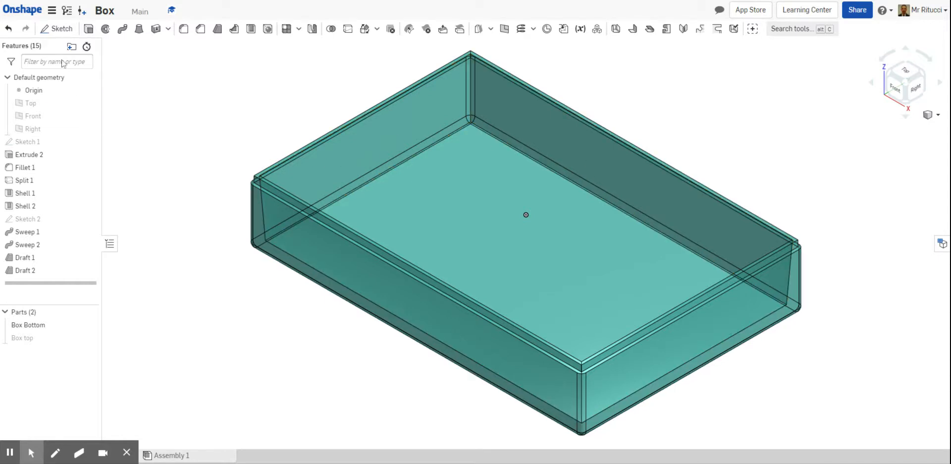
Return to the documents list and create a new document named "Box 2".
{"action": "left_click", "coordinate": [32, 13]}
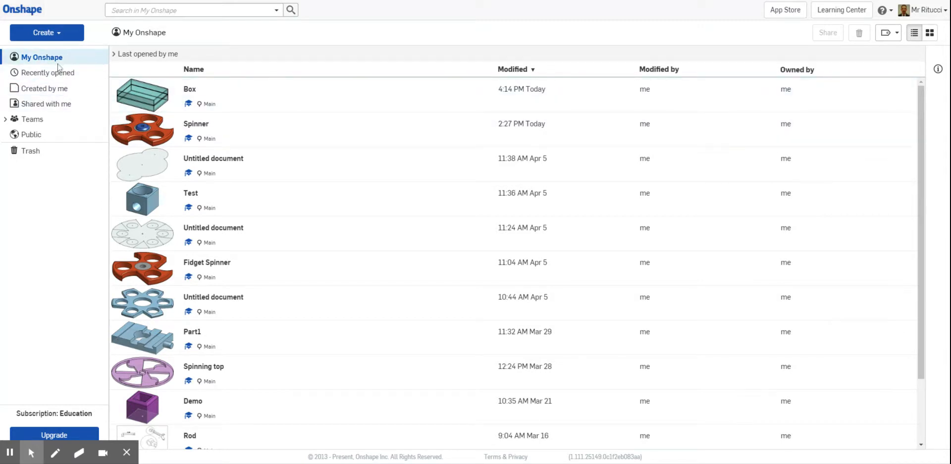
{"action": "left_click", "coordinate": [45, 33]}
{"action": "left_click", "coordinate": [49, 53]}
{"action": "left_click_drag", "start_coordinate": [410, 67], "coordinate": [340, 64]}
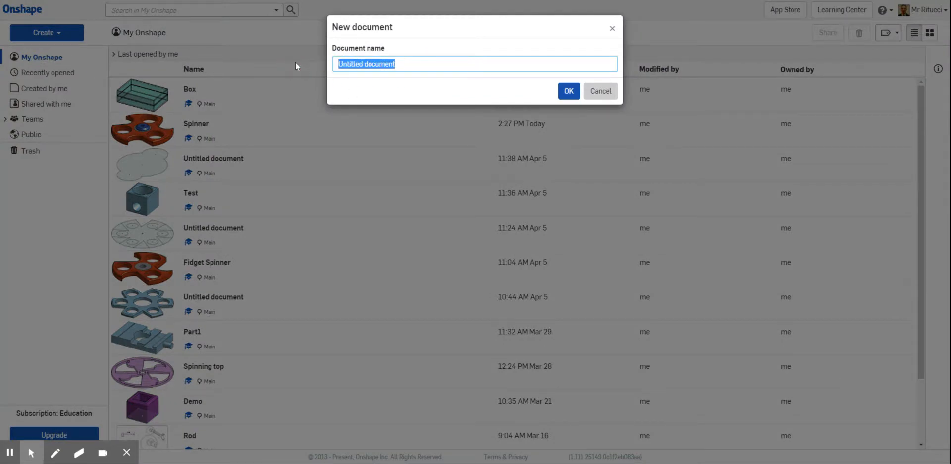
{"action": "type", "text": "Box 2"}
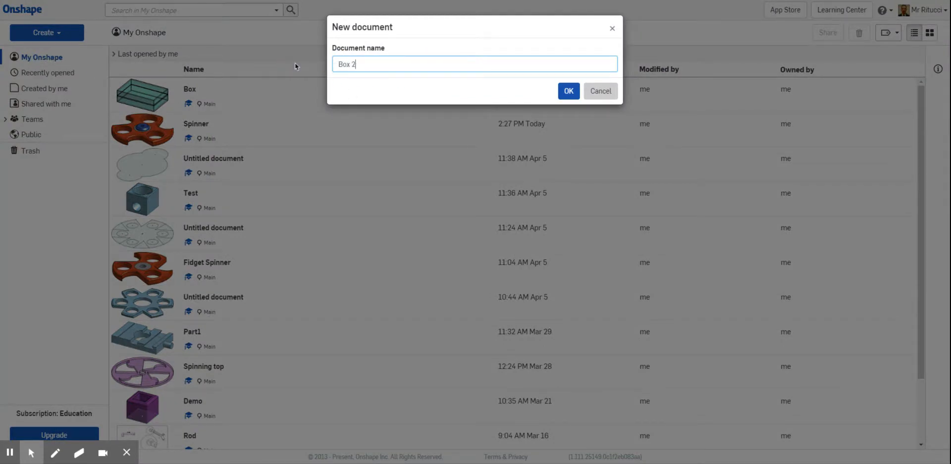
{"action": "left_click", "coordinate": [569, 91]}
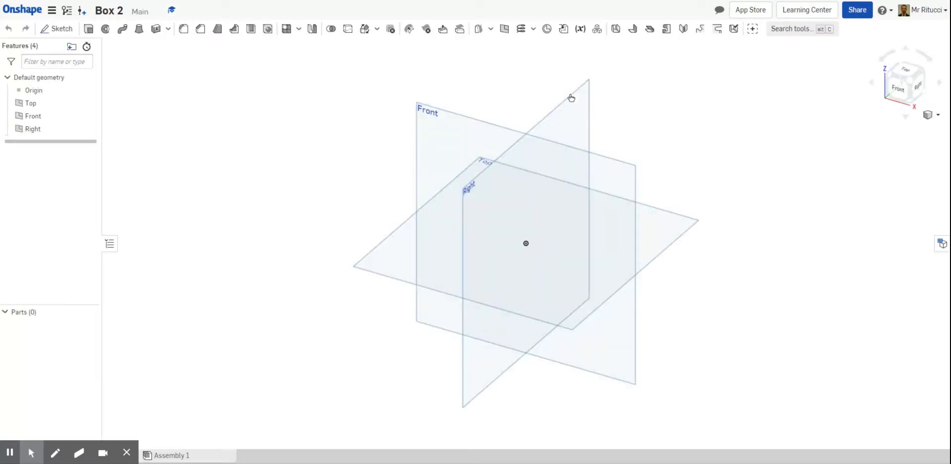
Start a sketch on the Top plane, hide the Front plane and view the sketch from the top.
{"action": "scroll", "coordinate": [719, 156], "scroll_direction": "up", "scroll_amount": 1}
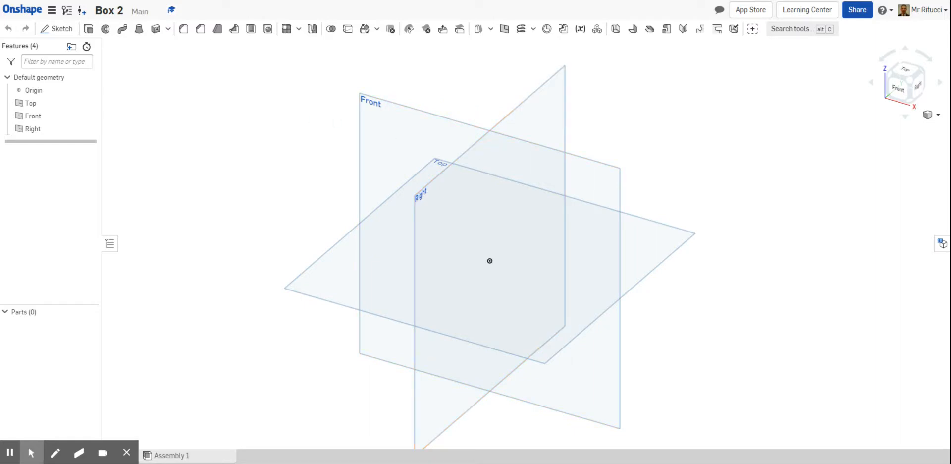
{"action": "left_click", "coordinate": [57, 30]}
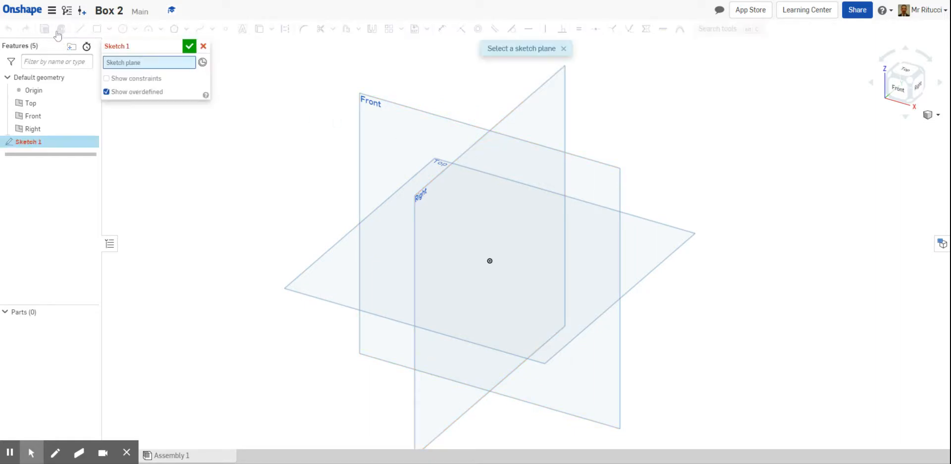
{"action": "left_click", "coordinate": [659, 255]}
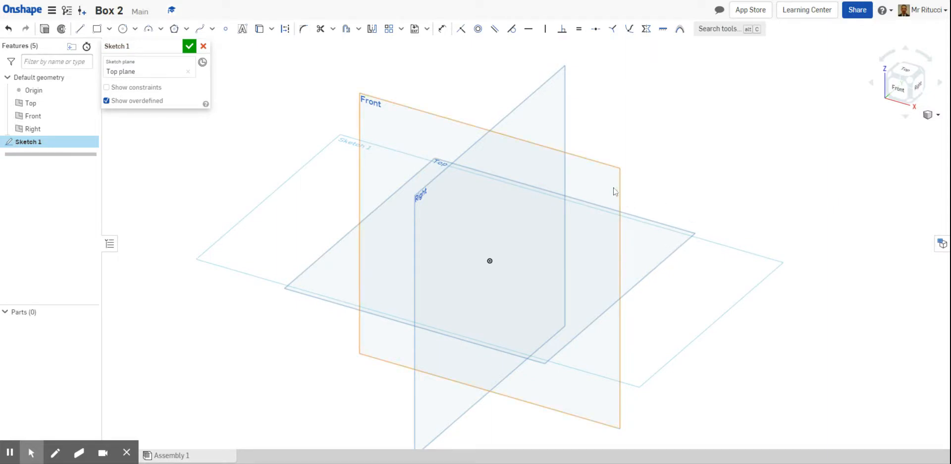
{"action": "left_click", "coordinate": [89, 117]}
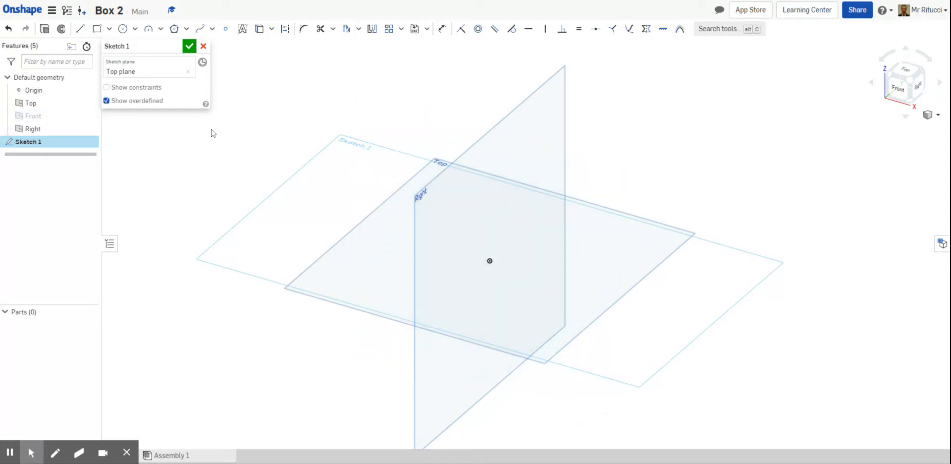
{"action": "left_click", "coordinate": [906, 74]}
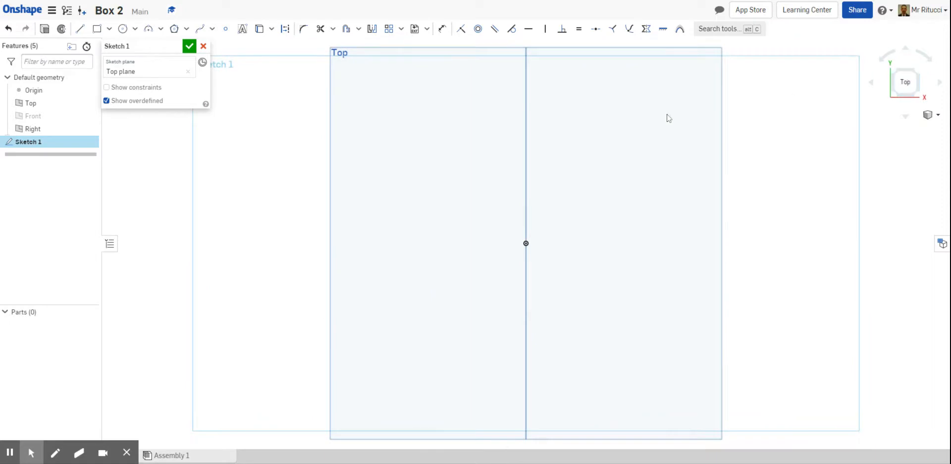
Sketch a center point rectangle about 121 by 72 mm centred on the origin.
{"action": "left_click", "coordinate": [109, 29]}
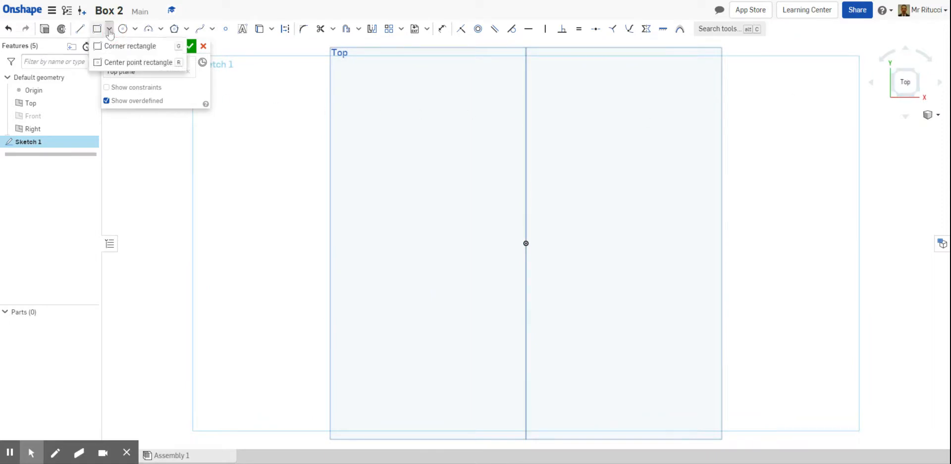
{"action": "left_click", "coordinate": [118, 62]}
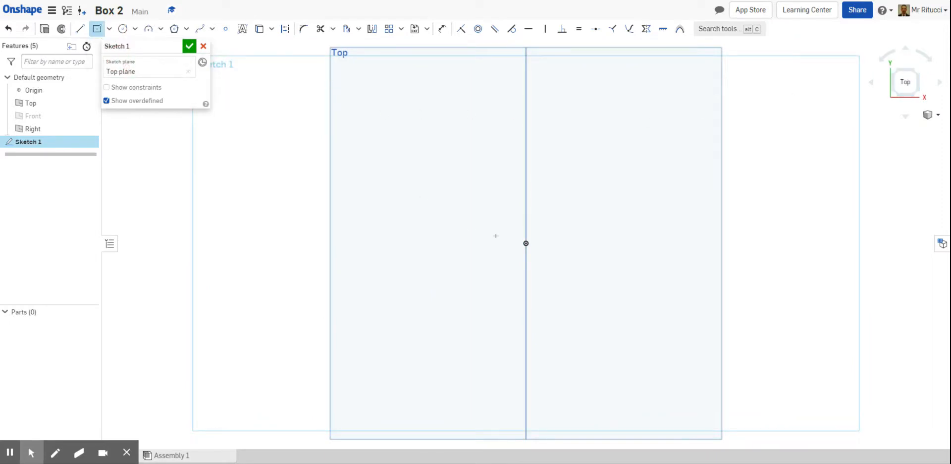
{"action": "left_click", "coordinate": [526, 243]}
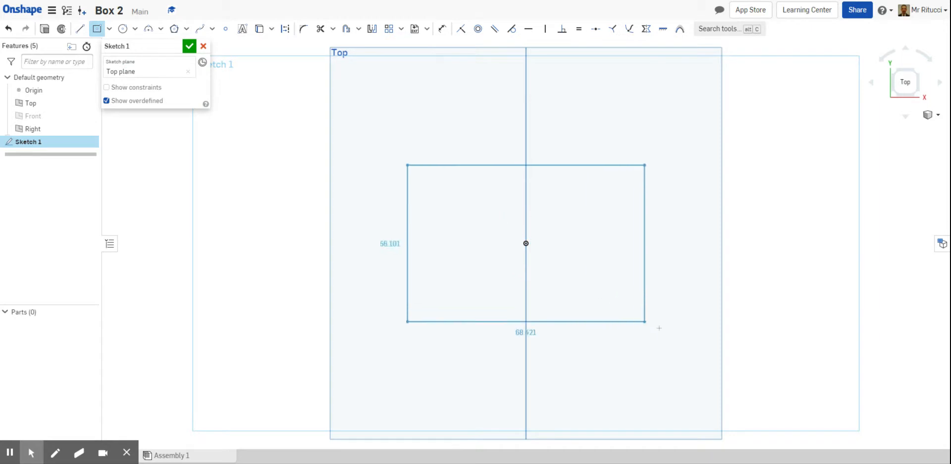
{"action": "left_click", "coordinate": [684, 337]}
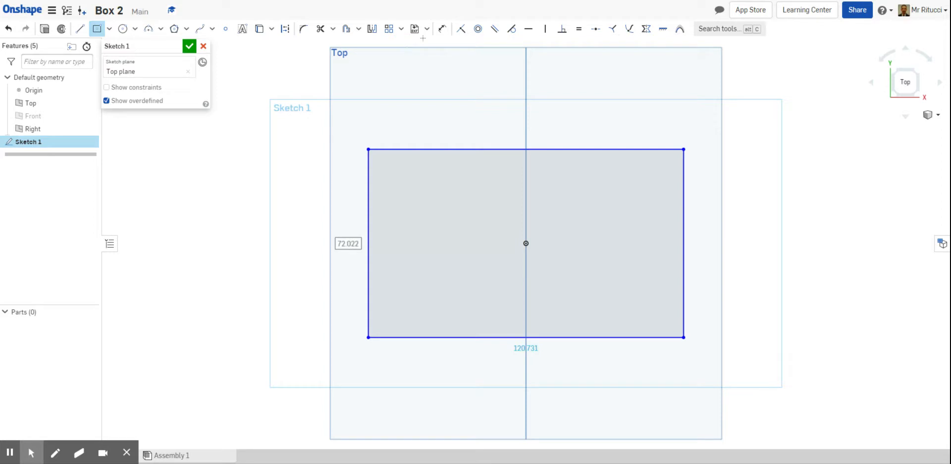
Dimension the rectangle's horizontal side to 150 mm.
{"action": "left_click", "coordinate": [442, 28]}
{"action": "left_click", "coordinate": [516, 337]}
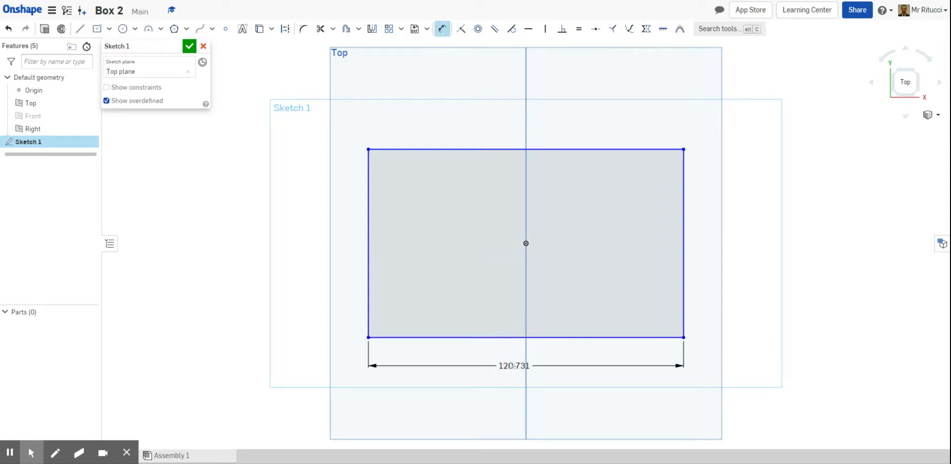
{"action": "left_click", "coordinate": [514, 366]}
{"action": "type", "text": "15"}
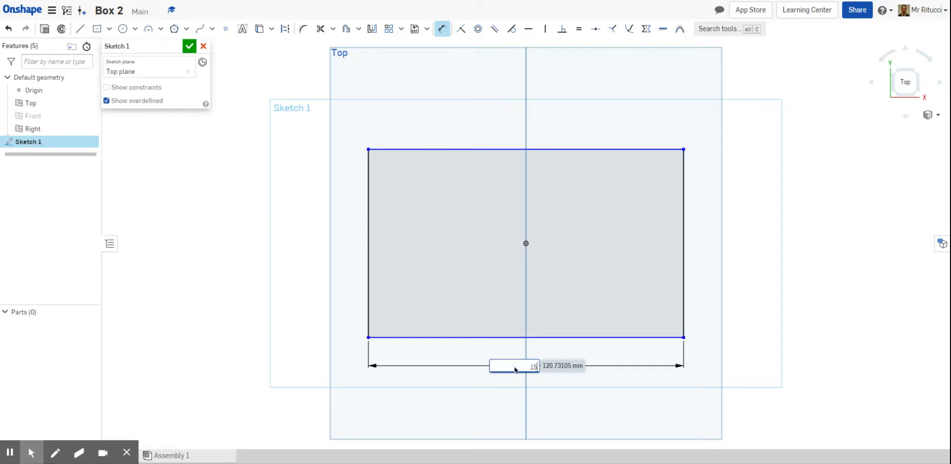
{"action": "type", "text": "0"}
{"action": "key", "text": "Return"}
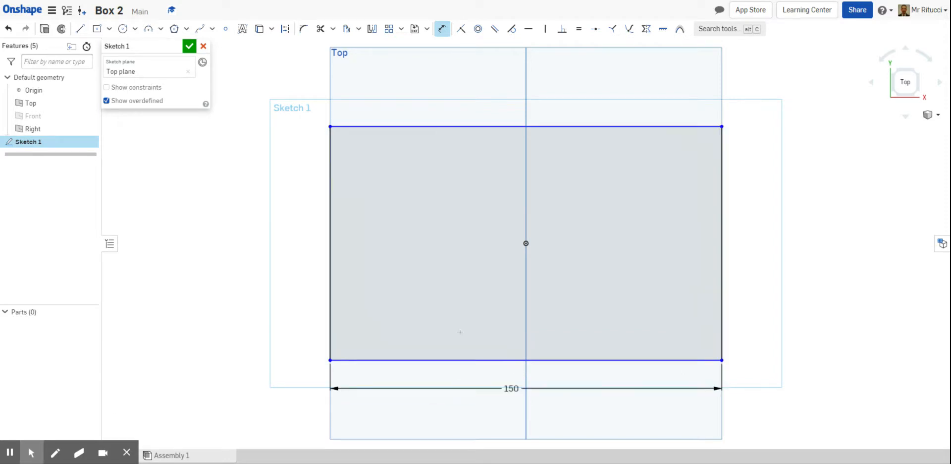
Dimension the rectangle's vertical side to 100 mm.
{"action": "left_click", "coordinate": [330, 250]}
{"action": "left_click", "coordinate": [249, 253]}
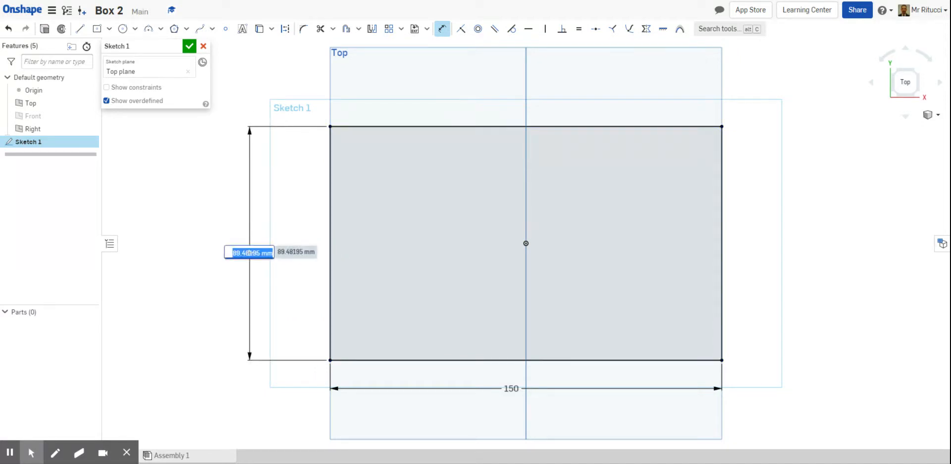
{"action": "type", "text": "100"}
{"action": "key", "text": "Return"}
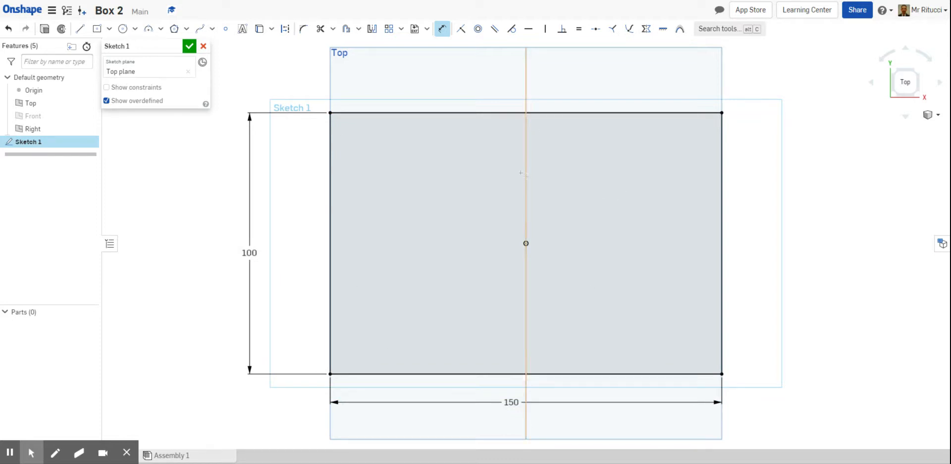
Switch to the isometric view and finish the rectangle sketch.
{"action": "left_click", "coordinate": [935, 117]}
{"action": "left_click", "coordinate": [887, 191]}
{"action": "scroll", "coordinate": [661, 170], "scroll_direction": "down", "scroll_amount": 3}
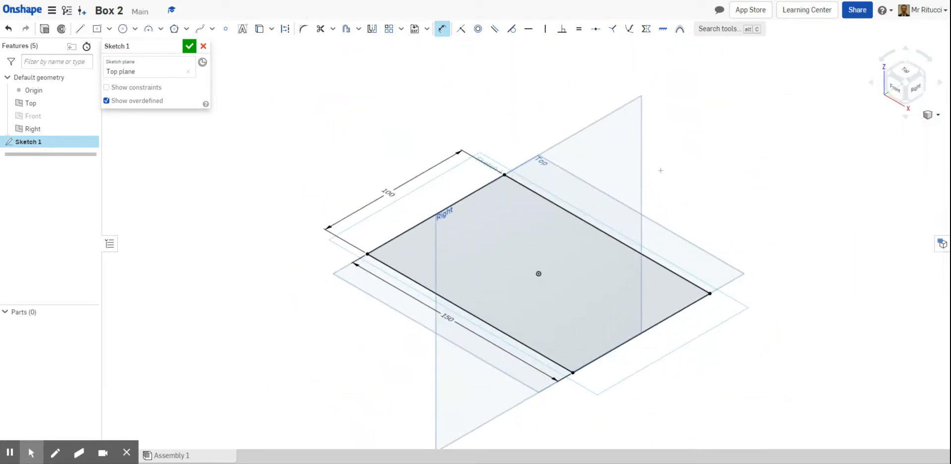
{"action": "left_click", "coordinate": [189, 48]}
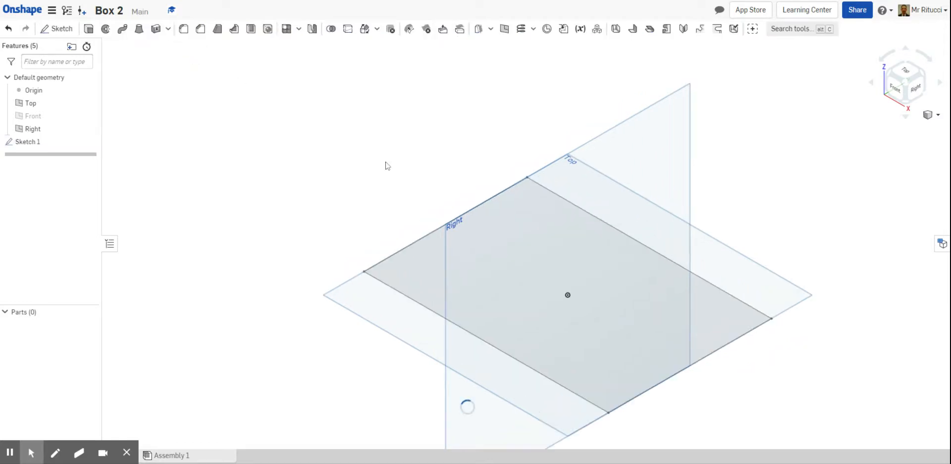
{"action": "scroll", "coordinate": [757, 353], "scroll_direction": "up", "scroll_amount": 1}
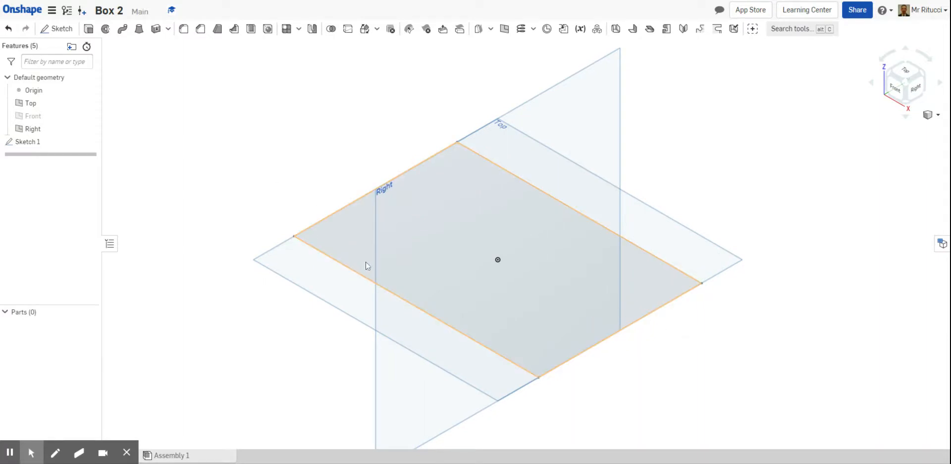
Extrude the 150 by 100 mm rectangle as a new solid with a symmetric end type and check it from the right.
{"action": "left_click", "coordinate": [88, 29]}
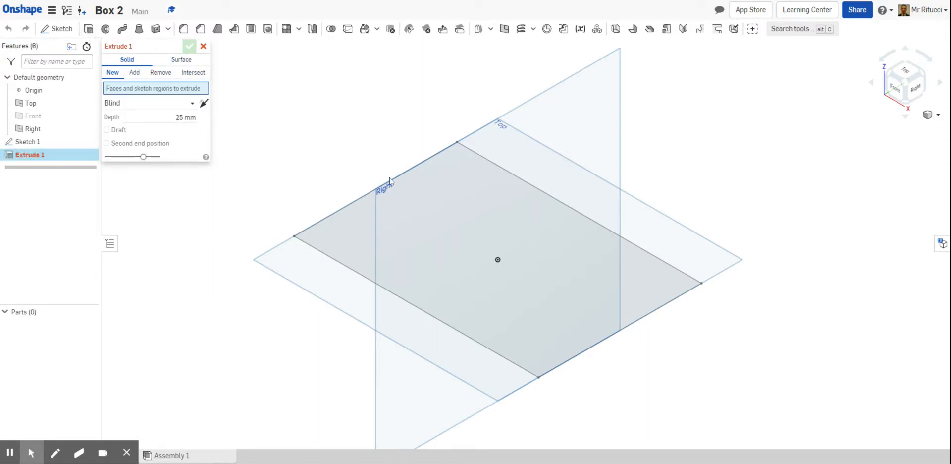
{"action": "left_click", "coordinate": [440, 231]}
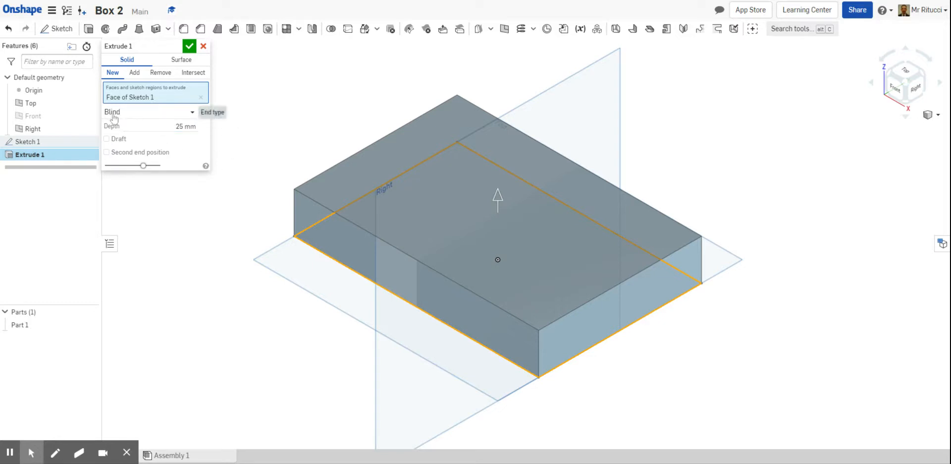
{"action": "left_click", "coordinate": [191, 114]}
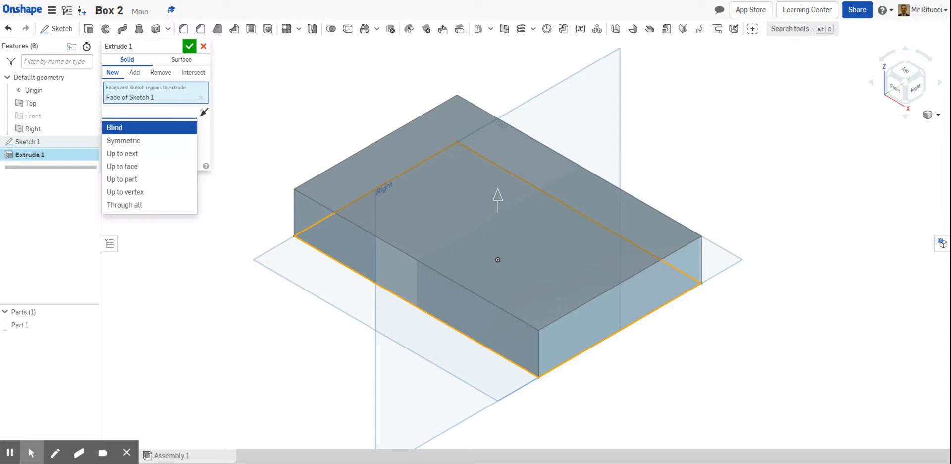
{"action": "left_click", "coordinate": [137, 141]}
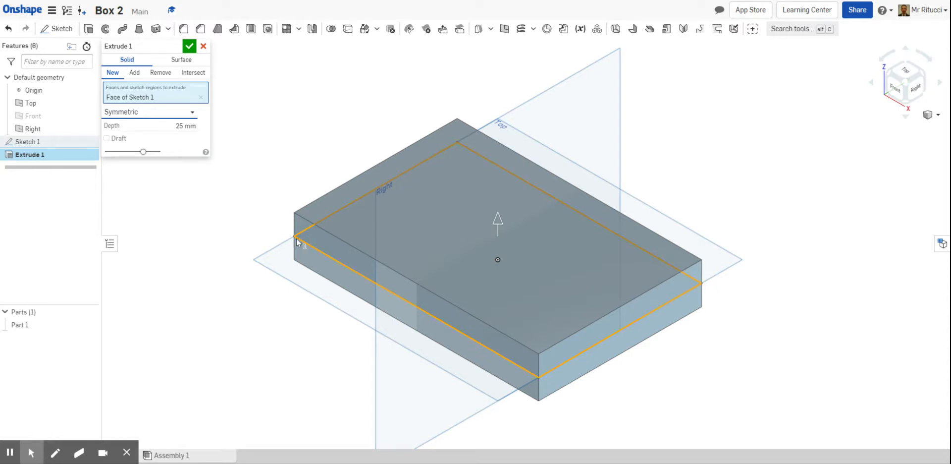
{"action": "left_click", "coordinate": [919, 93]}
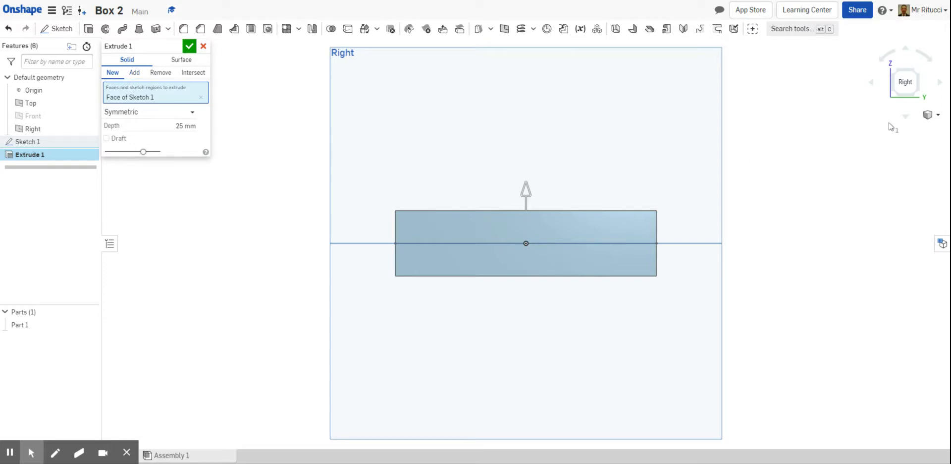
{"action": "left_click", "coordinate": [933, 114]}
{"action": "left_click", "coordinate": [891, 127]}
{"action": "scroll", "coordinate": [674, 299], "scroll_direction": "up", "scroll_amount": 2}
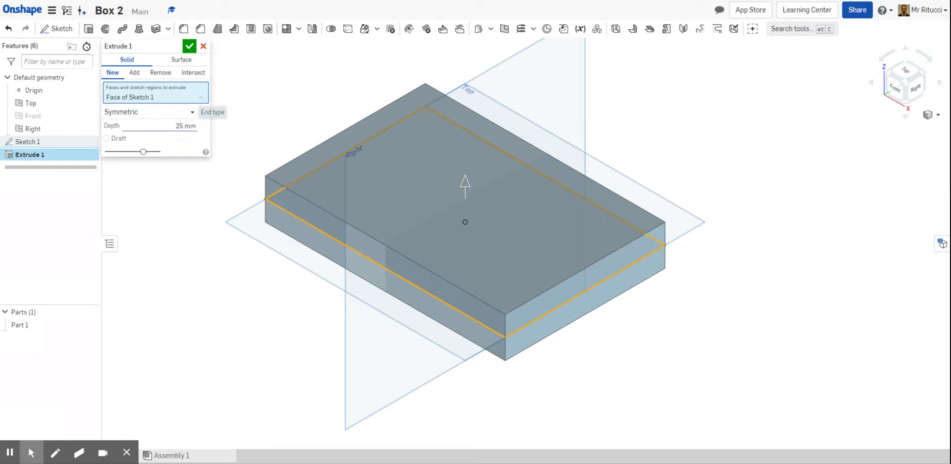
Set the symmetric extrusion's depth to 50 mm and accept it.
{"action": "left_click", "coordinate": [175, 127]}
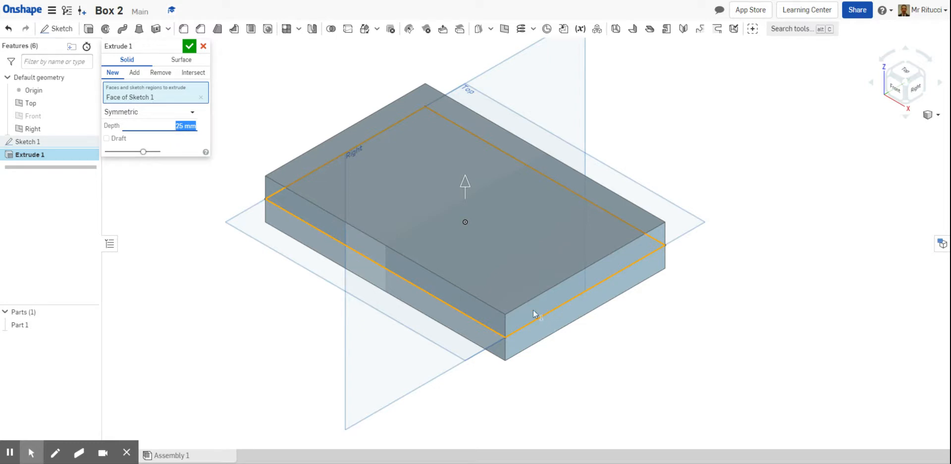
{"action": "type", "text": "50"}
{"action": "key", "text": "Return"}
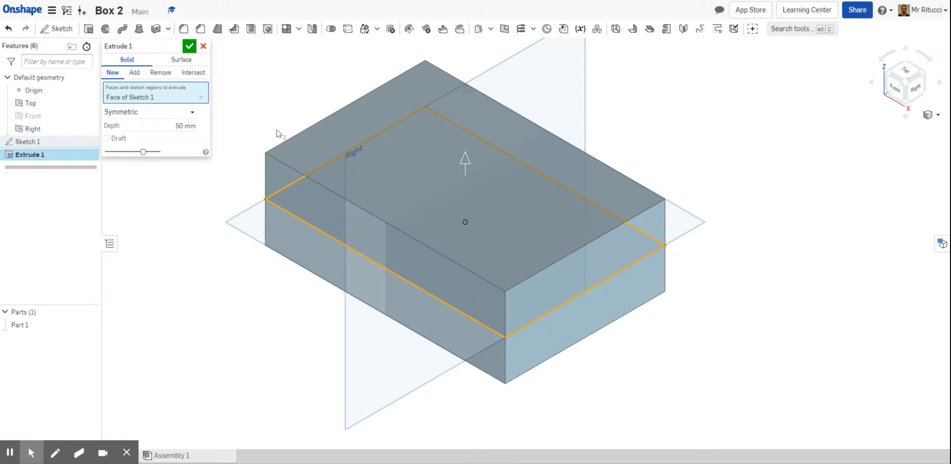
{"action": "left_click", "coordinate": [188, 46]}
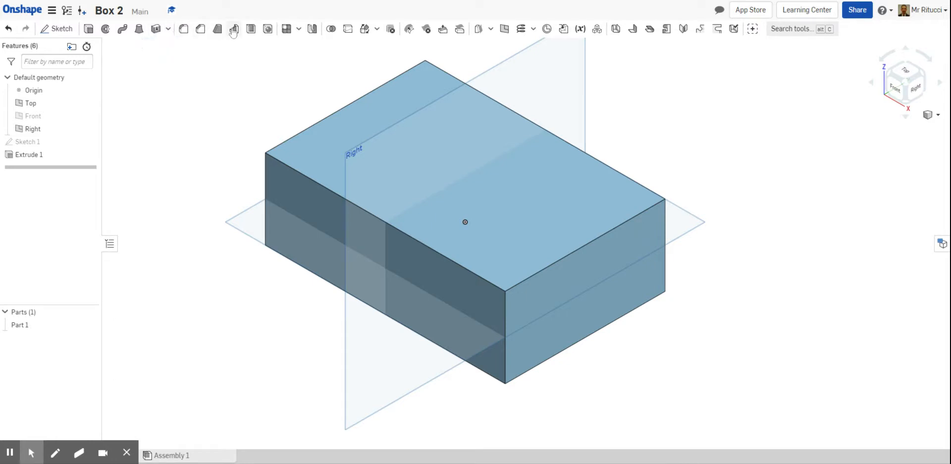
Split the block into two parts with the Top plane, keeping the tools.
{"action": "left_click", "coordinate": [349, 33]}
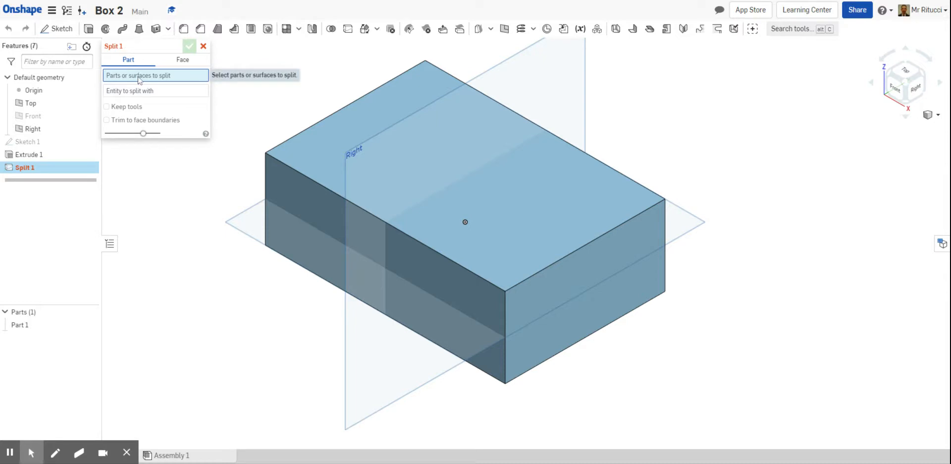
{"action": "left_click", "coordinate": [331, 145]}
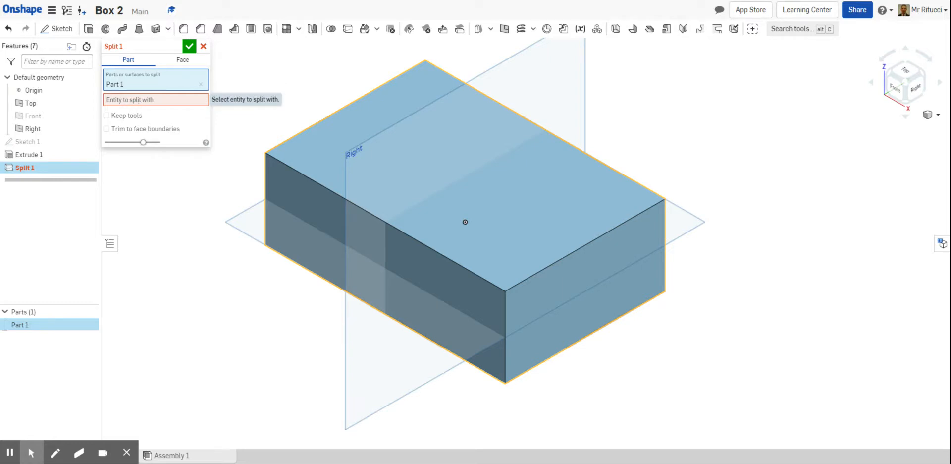
{"action": "left_click", "coordinate": [138, 105]}
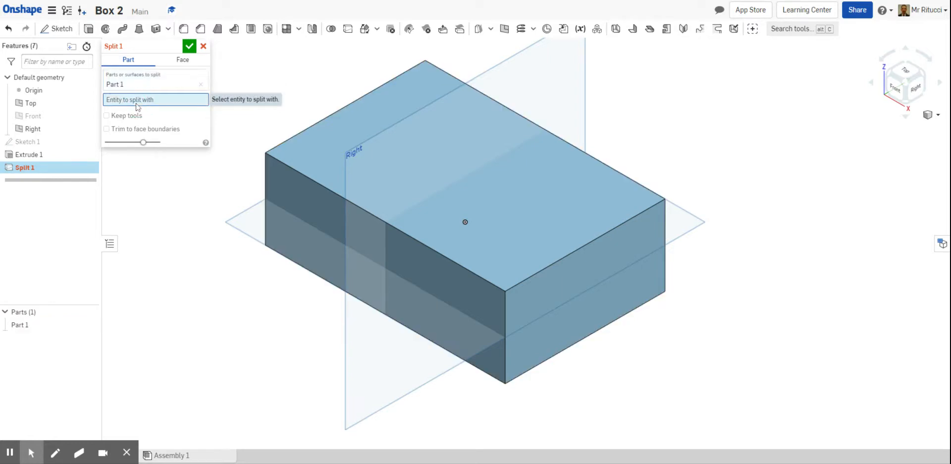
{"action": "left_click", "coordinate": [249, 237]}
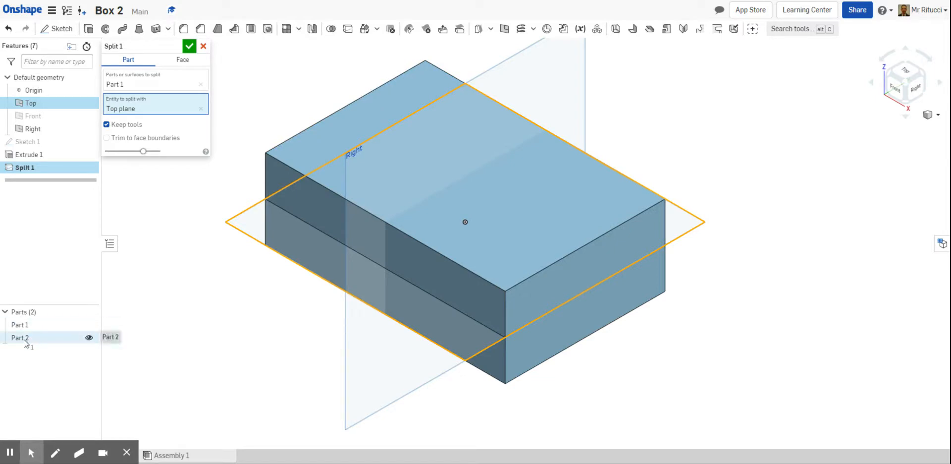
{"action": "left_click", "coordinate": [190, 48]}
Hide and show the split parts to identify which half is which.
{"action": "left_click", "coordinate": [88, 324]}
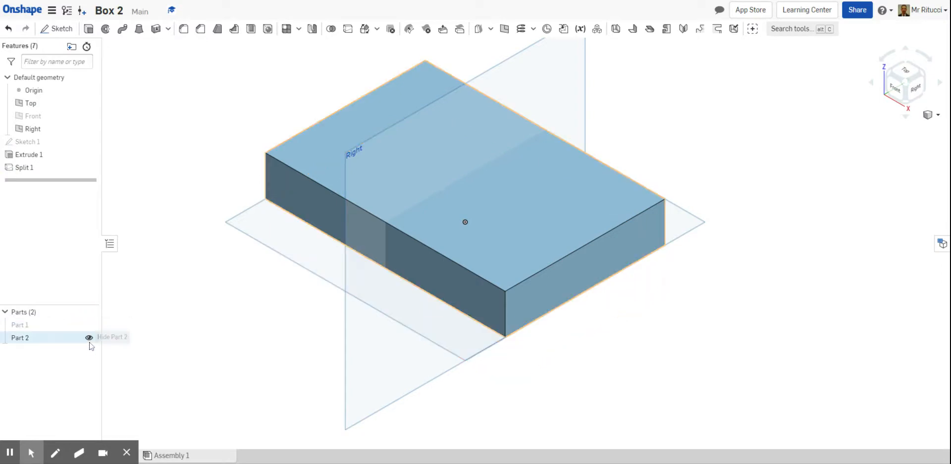
{"action": "left_click", "coordinate": [89, 337]}
{"action": "left_click", "coordinate": [90, 337]}
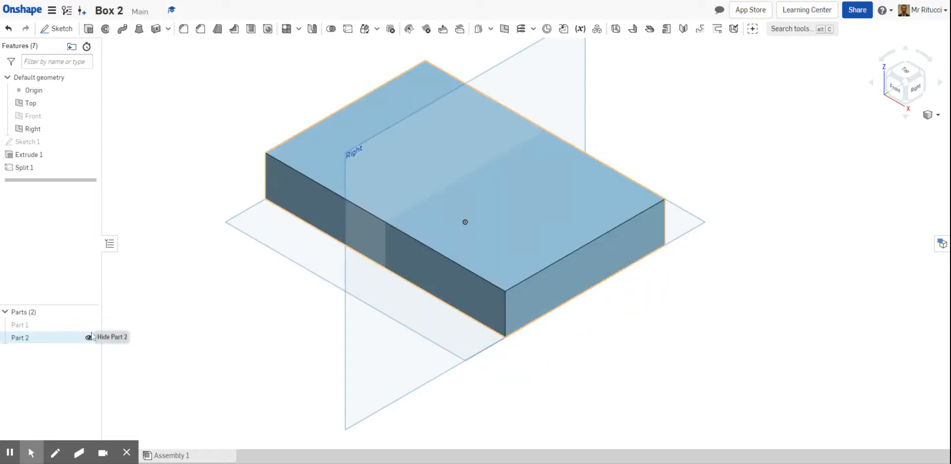
{"action": "left_click", "coordinate": [89, 325]}
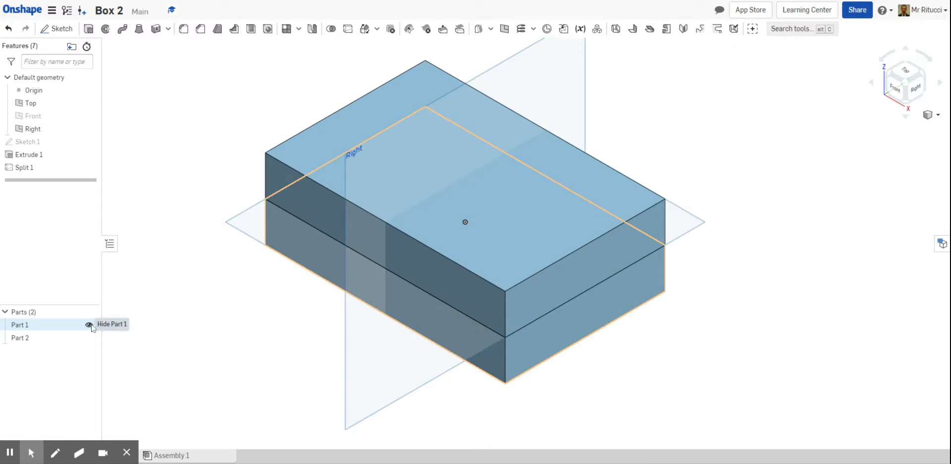
Hide the upper part (Part 2), rename it Top and show it again.
{"action": "left_click", "coordinate": [89, 337]}
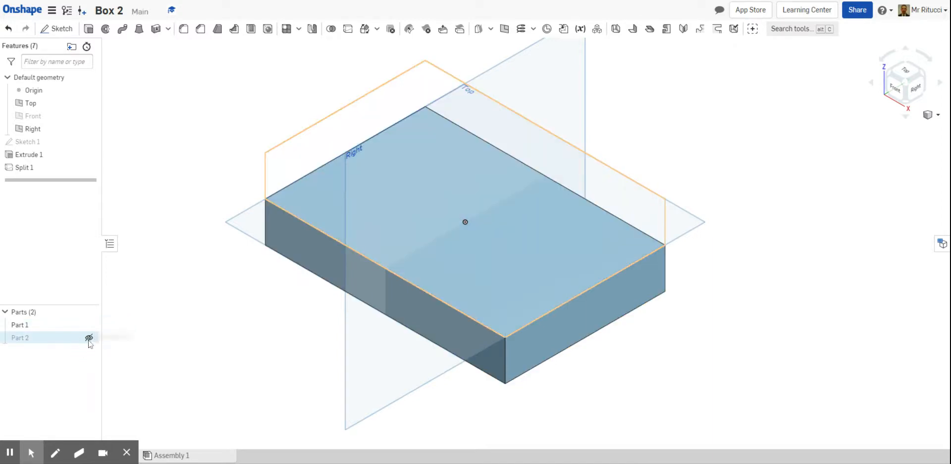
{"action": "right_click", "coordinate": [54, 343]}
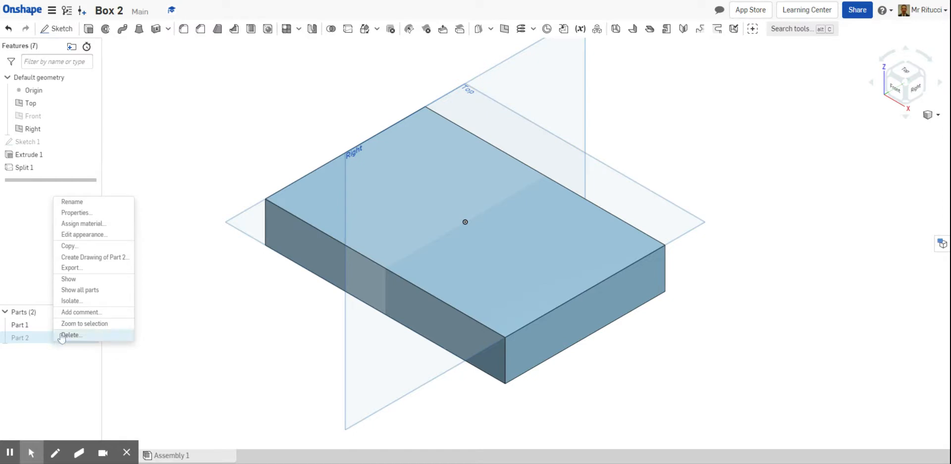
{"action": "left_click", "coordinate": [88, 202]}
{"action": "type", "text": "Top"}
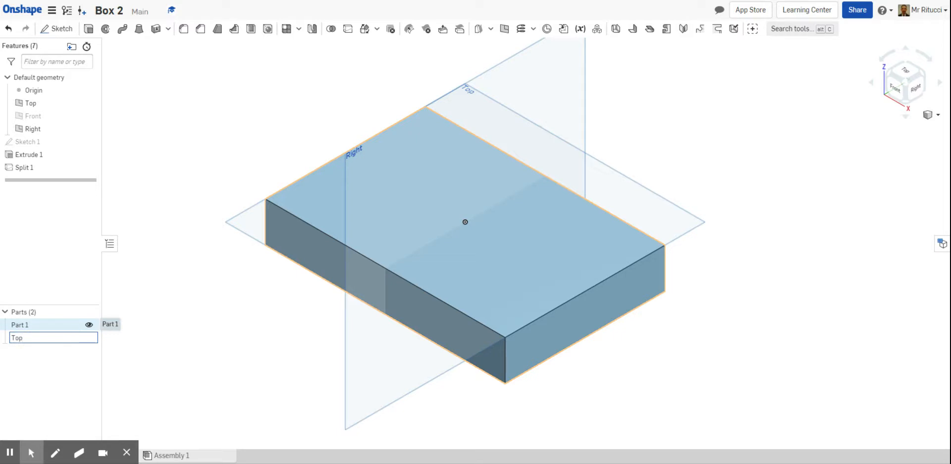
{"action": "key", "text": "Return"}
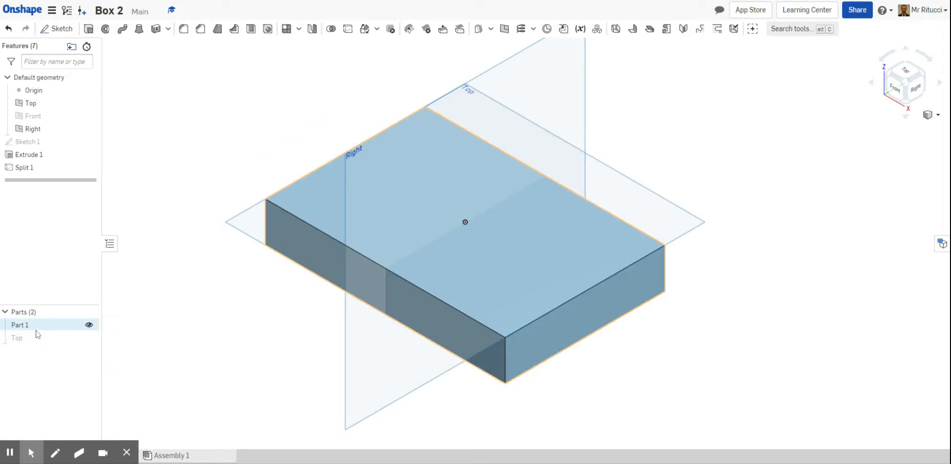
{"action": "left_click", "coordinate": [89, 337]}
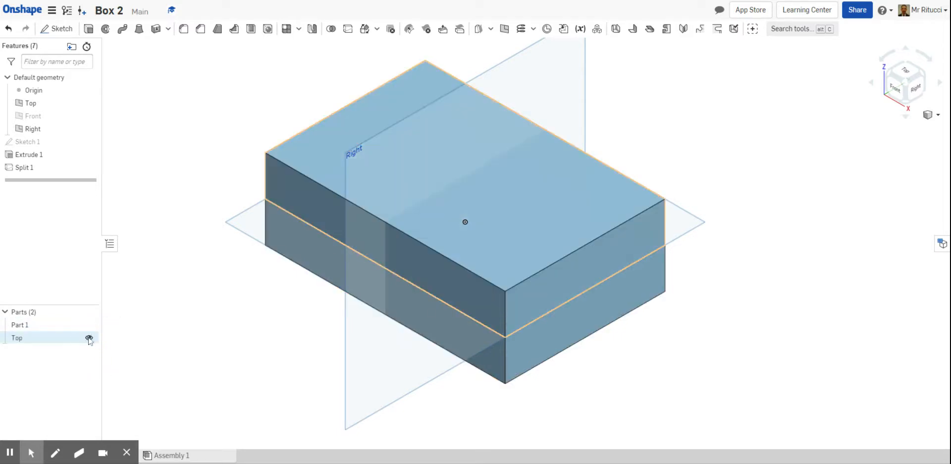
Hide the lower part (Part 1), rename it Bottom and show it again.
{"action": "left_click", "coordinate": [89, 324]}
{"action": "right_click", "coordinate": [64, 326]}
{"action": "left_click", "coordinate": [85, 185]}
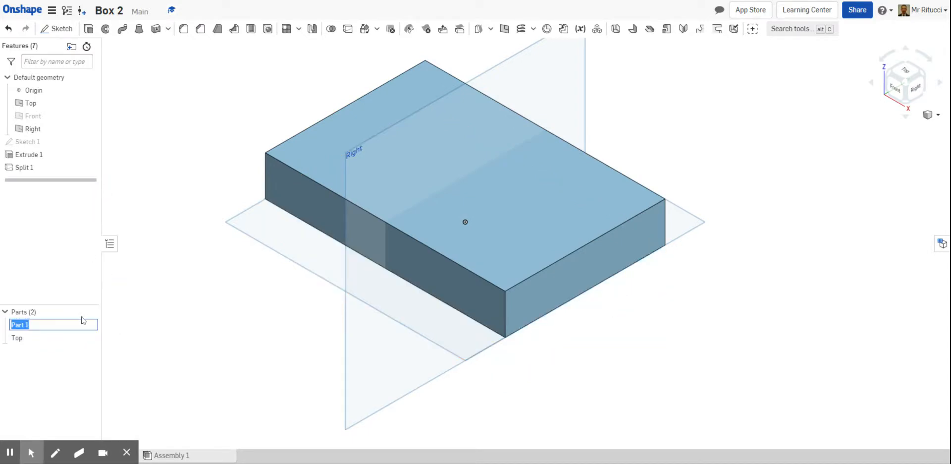
{"action": "type", "text": "Bottom"}
{"action": "key", "text": "Return"}
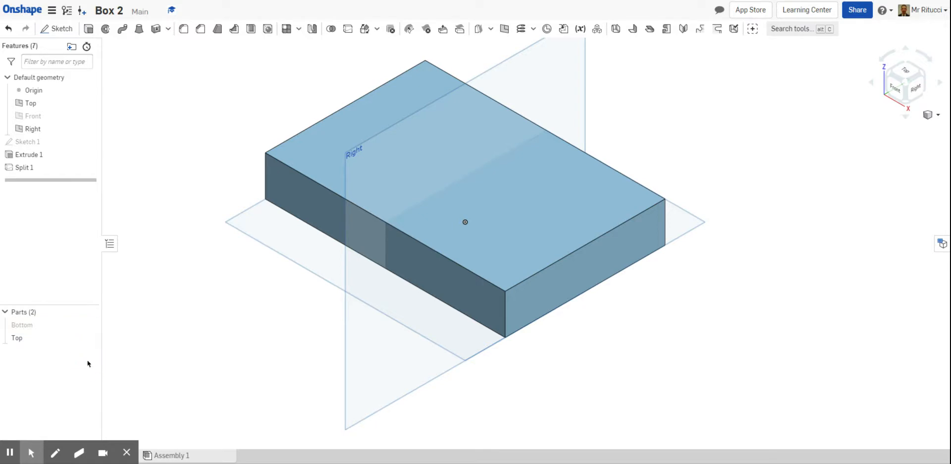
{"action": "left_click", "coordinate": [89, 326]}
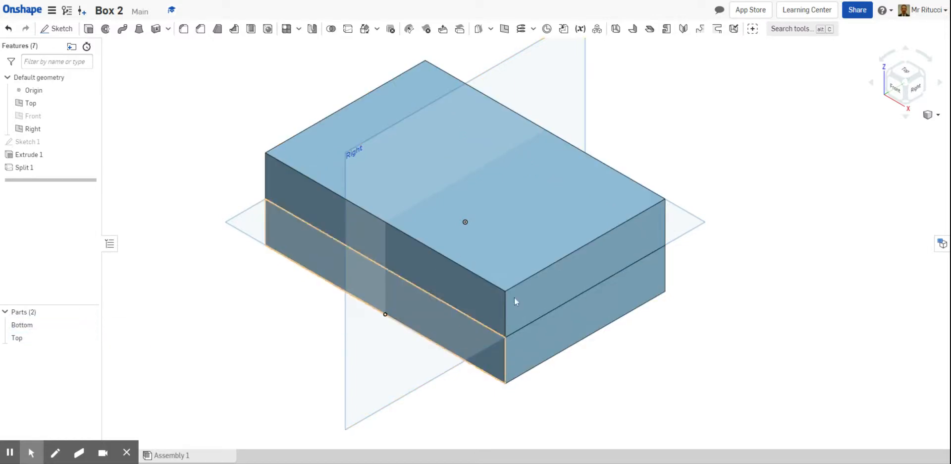
Fillet all edges of both box halves with a 2.5 mm radius and reload the document.
{"action": "scroll", "coordinate": [513, 150], "scroll_direction": "down", "scroll_amount": 3}
{"action": "scroll", "coordinate": [597, 123], "scroll_direction": "up", "scroll_amount": 1}
{"action": "scroll", "coordinate": [596, 122], "scroll_direction": "down", "scroll_amount": 2}
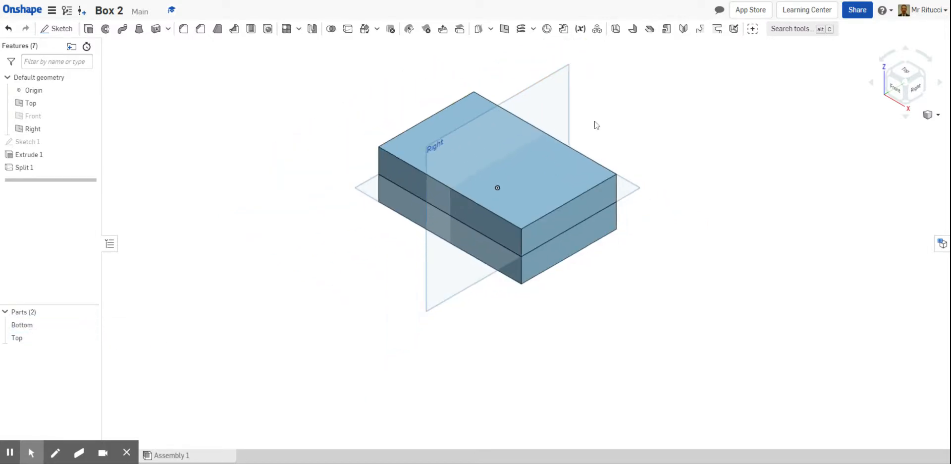
{"action": "scroll", "coordinate": [629, 73], "scroll_direction": "up", "scroll_amount": 2}
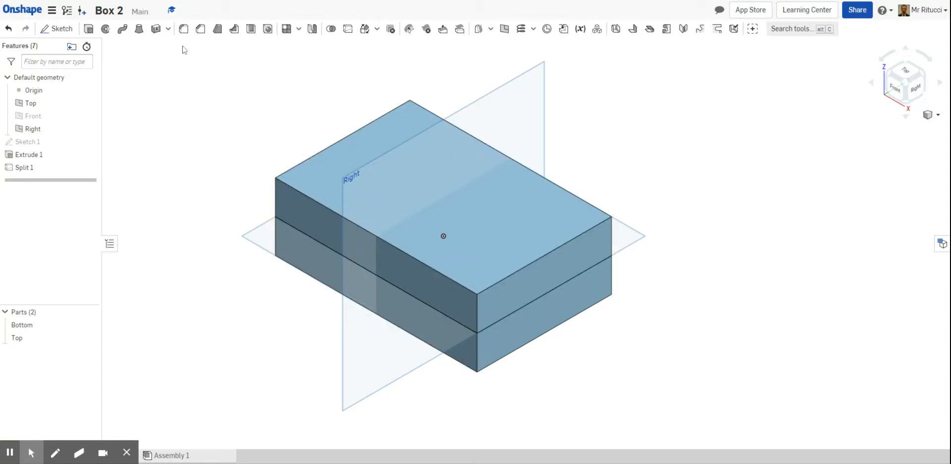
{"action": "left_click", "coordinate": [182, 31]}
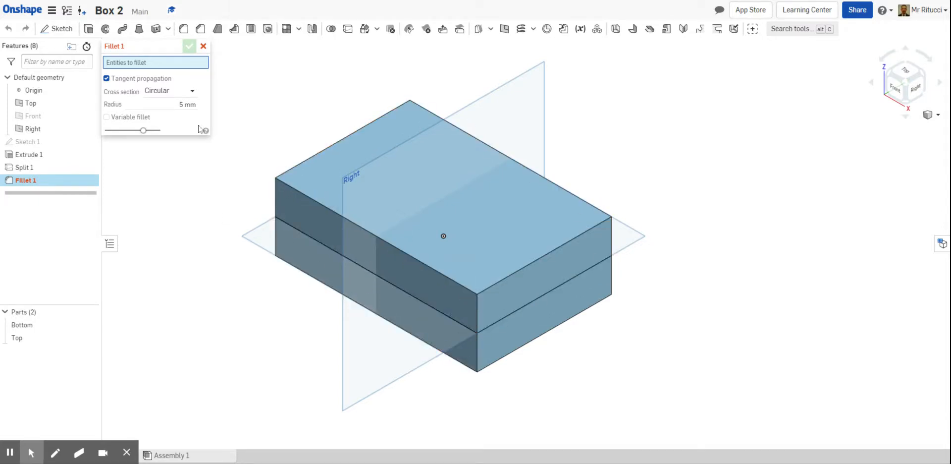
{"action": "left_click", "coordinate": [188, 104]}
{"action": "type", "text": "2.5"}
{"action": "key", "text": "Return"}
{"action": "left_click_drag", "start_coordinate": [232, 58], "coordinate": [508, 308]}
{"action": "left_click_drag", "start_coordinate": [607, 373], "coordinate": [693, 398]}
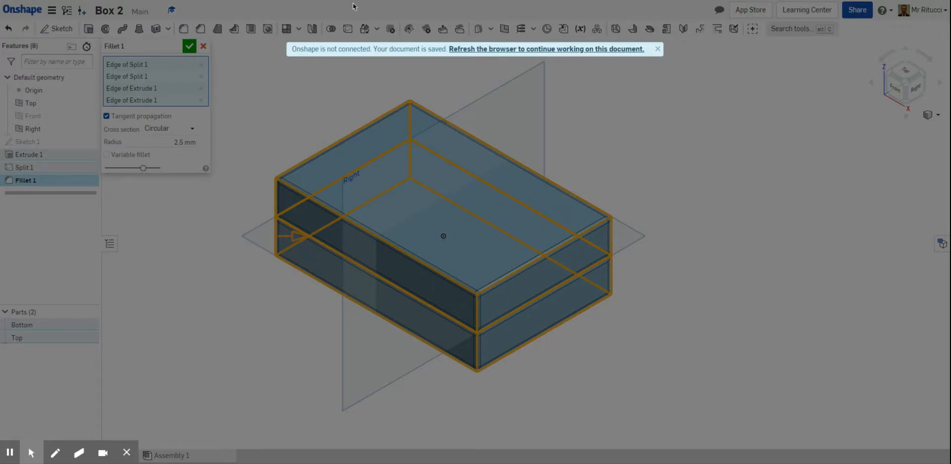
{"action": "key", "text": "F5"}
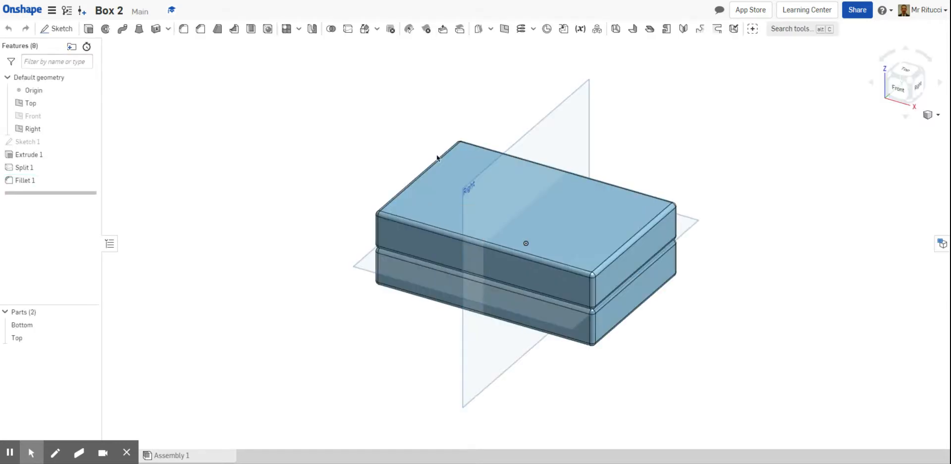
Inspect the rounded edges of both halves and delete the fillet feature.
{"action": "right_click_drag", "start_coordinate": [699, 293], "coordinate": [672, 294]}
{"action": "scroll", "coordinate": [718, 247], "scroll_direction": "up", "scroll_amount": 1}
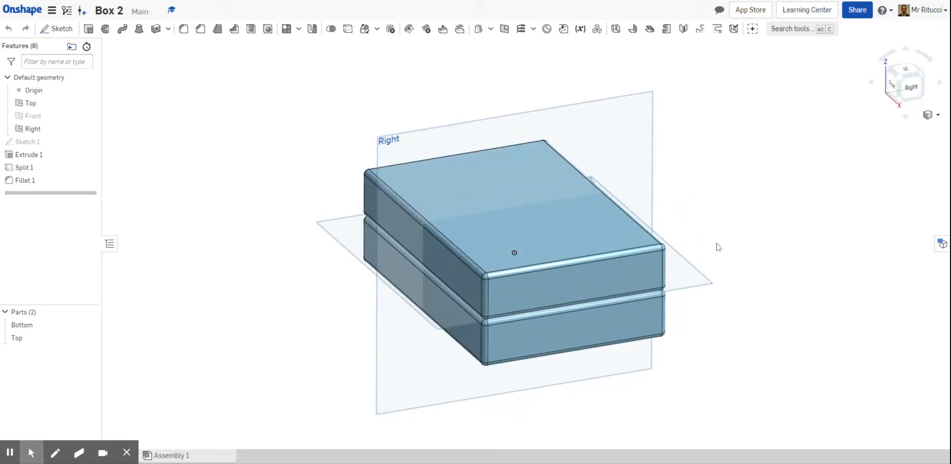
{"action": "scroll", "coordinate": [718, 246], "scroll_direction": "up", "scroll_amount": 1}
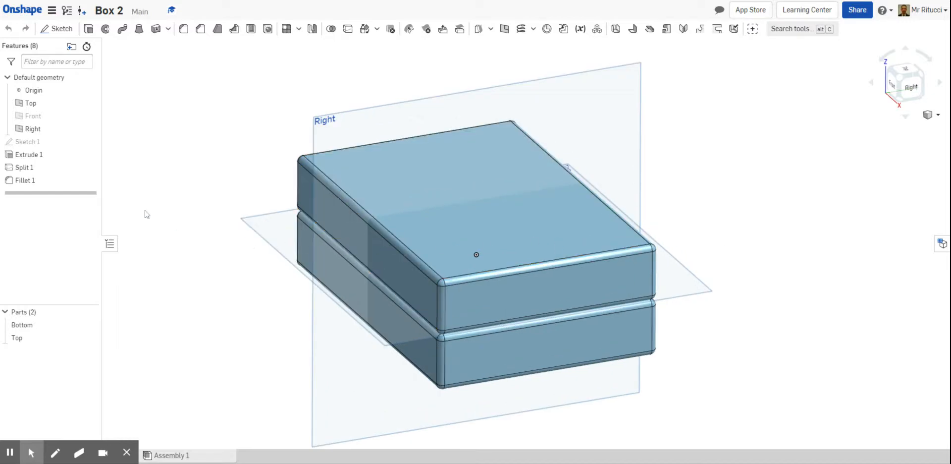
{"action": "left_click", "coordinate": [33, 181]}
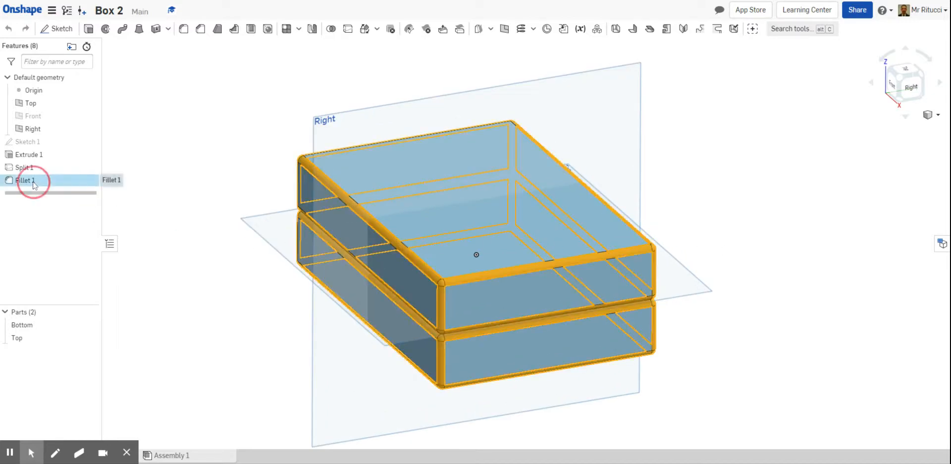
{"action": "right_click", "coordinate": [32, 182]}
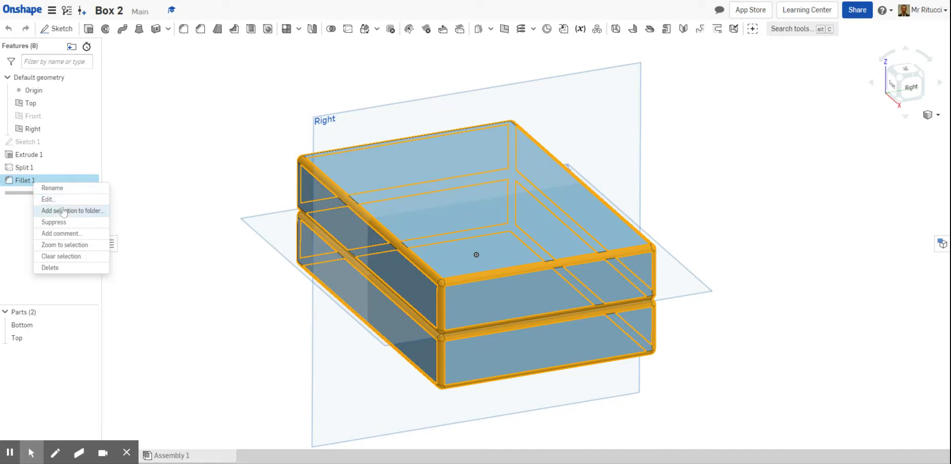
{"action": "left_click", "coordinate": [68, 270]}
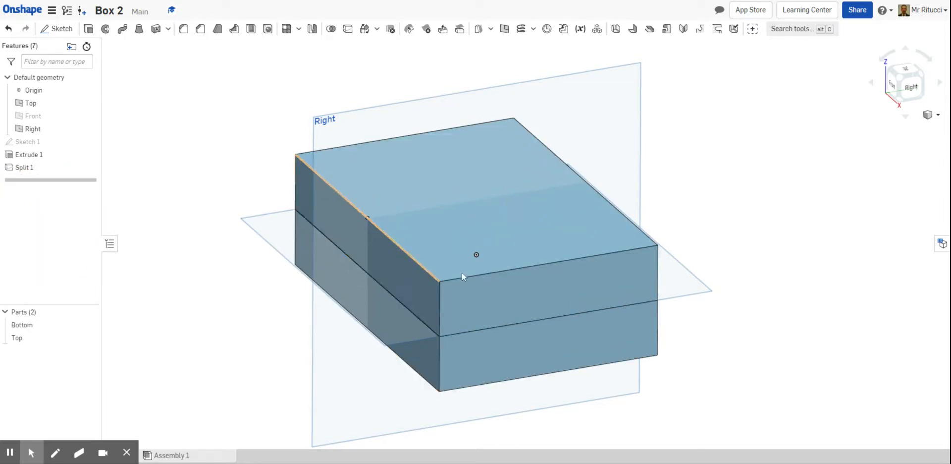
Delete the split feature that divides the block into two parts.
{"action": "left_click", "coordinate": [36, 158]}
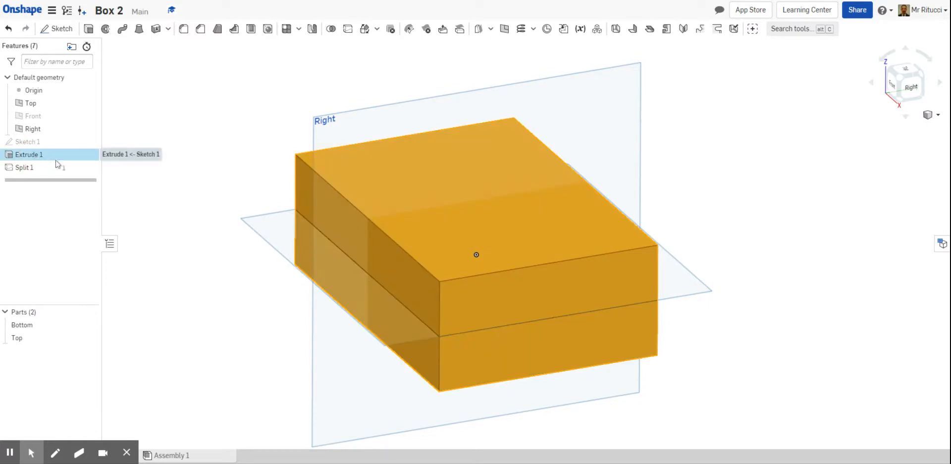
{"action": "left_click", "coordinate": [169, 179]}
{"action": "left_click", "coordinate": [33, 174]}
{"action": "right_click", "coordinate": [33, 173]}
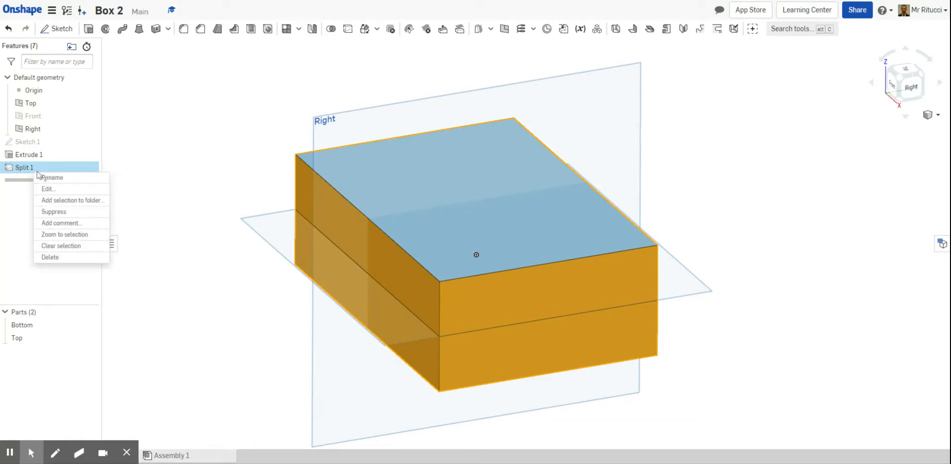
{"action": "left_click", "coordinate": [62, 255]}
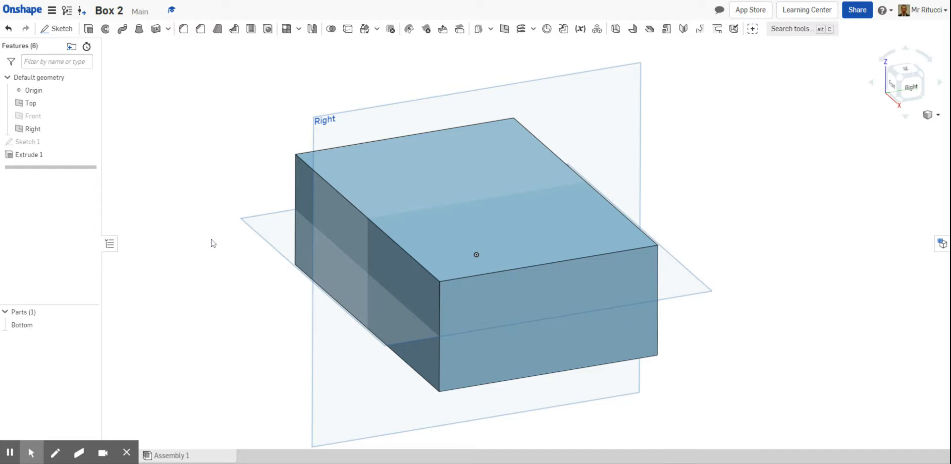
{"action": "left_click", "coordinate": [212, 238]}
Fillet all edges of the undivided block with a 2.5 mm radius.
{"action": "scroll", "coordinate": [221, 199], "scroll_direction": "down", "scroll_amount": 2}
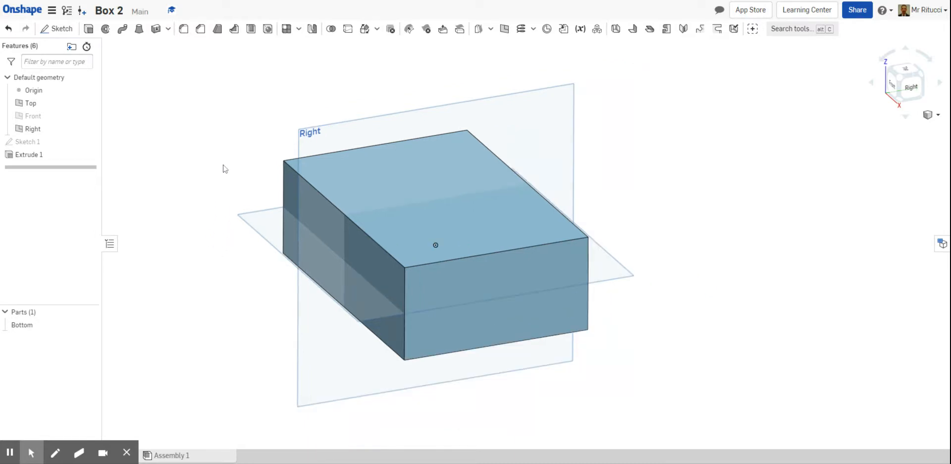
{"action": "left_click_drag", "start_coordinate": [227, 79], "coordinate": [449, 249]}
{"action": "left_click", "coordinate": [183, 29]}
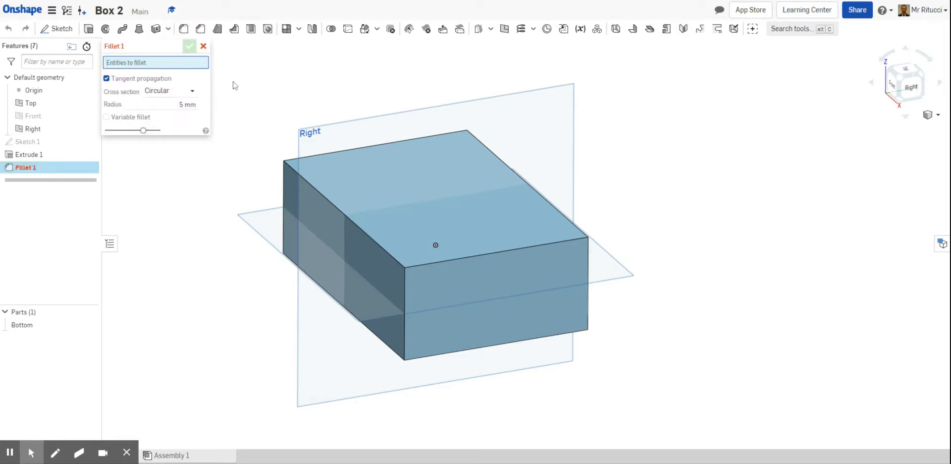
{"action": "left_click_drag", "start_coordinate": [230, 77], "coordinate": [644, 383]}
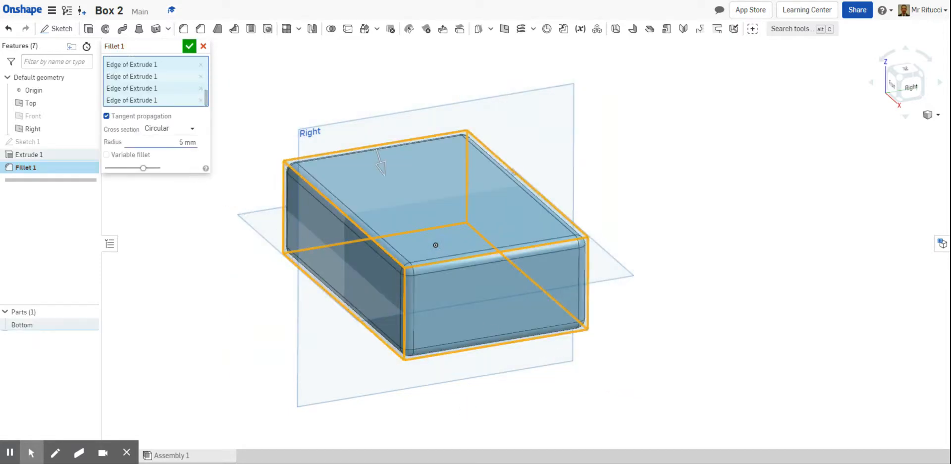
{"action": "left_click", "coordinate": [191, 142]}
{"action": "type", "text": "2.5"}
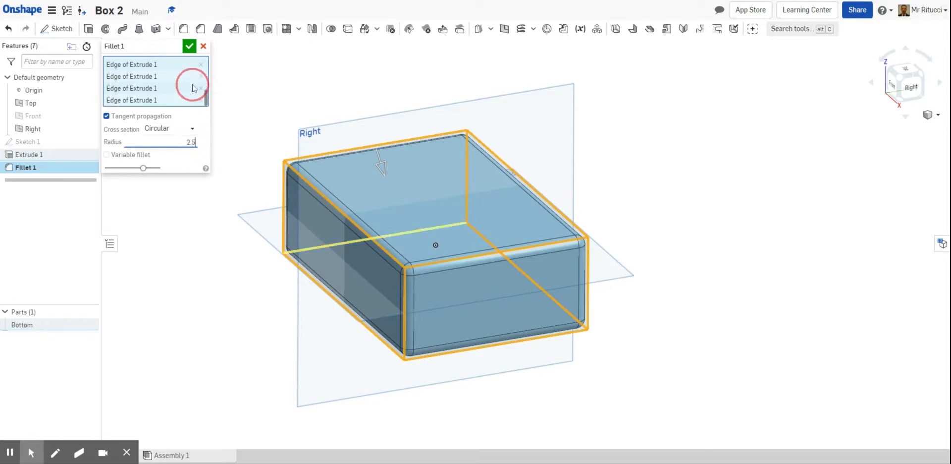
{"action": "left_click", "coordinate": [188, 47]}
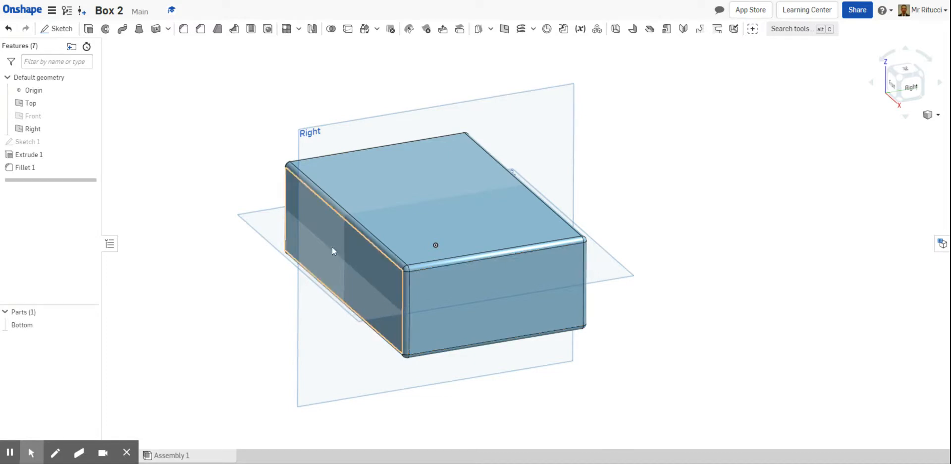
Split the rounded block into two parts using the Top plane as the splitting entity.
{"action": "scroll", "coordinate": [612, 191], "scroll_direction": "up", "scroll_amount": 2}
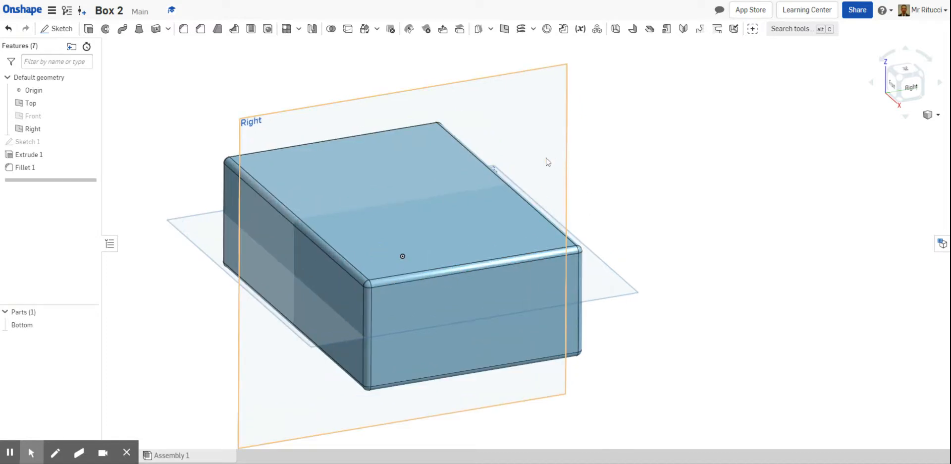
{"action": "scroll", "coordinate": [187, 174], "scroll_direction": "down", "scroll_amount": 2}
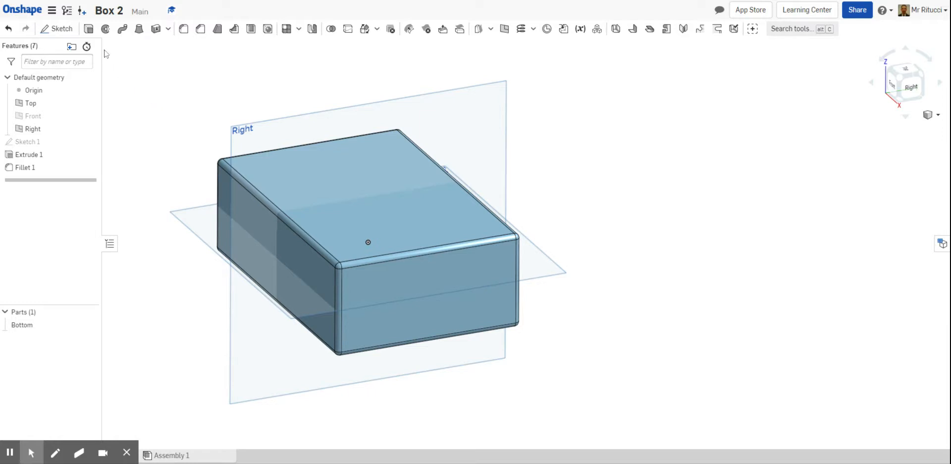
{"action": "left_click", "coordinate": [347, 30]}
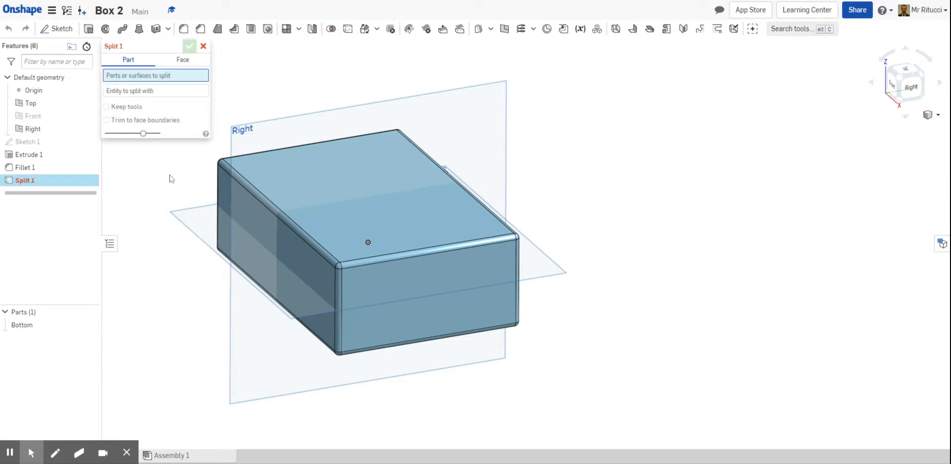
{"action": "left_click", "coordinate": [304, 189]}
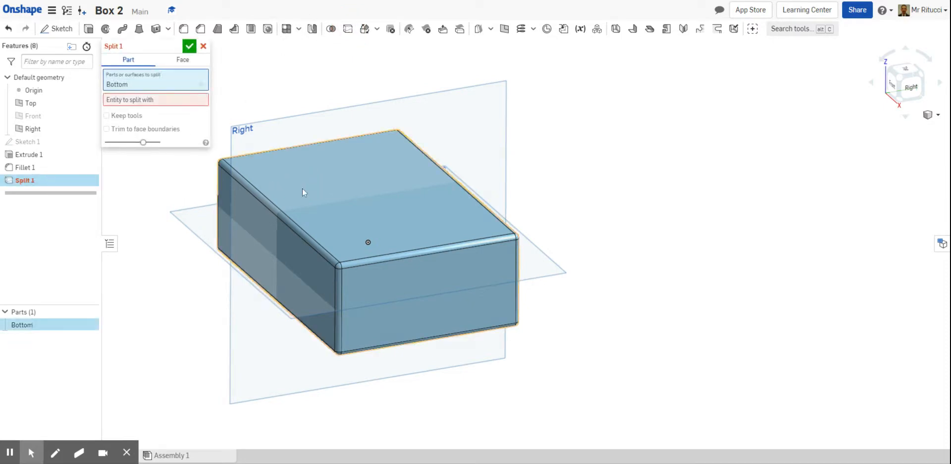
{"action": "left_click", "coordinate": [173, 102]}
{"action": "left_click", "coordinate": [194, 232]}
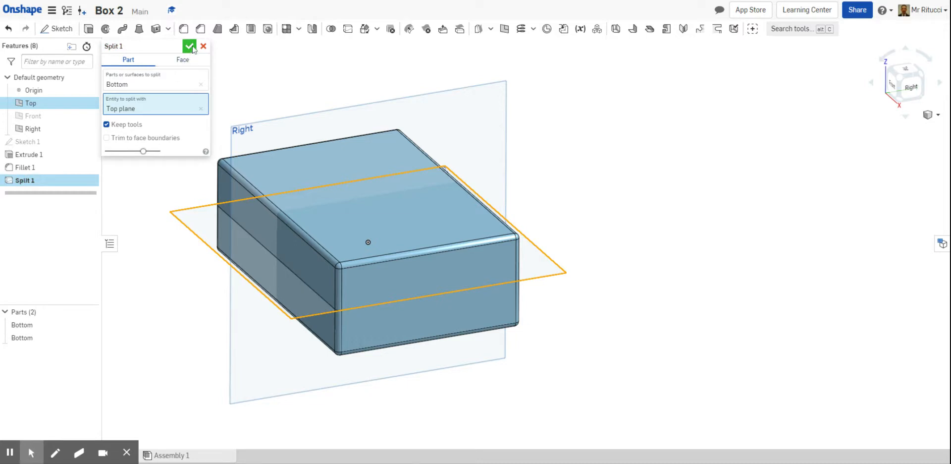
{"action": "left_click", "coordinate": [190, 47]}
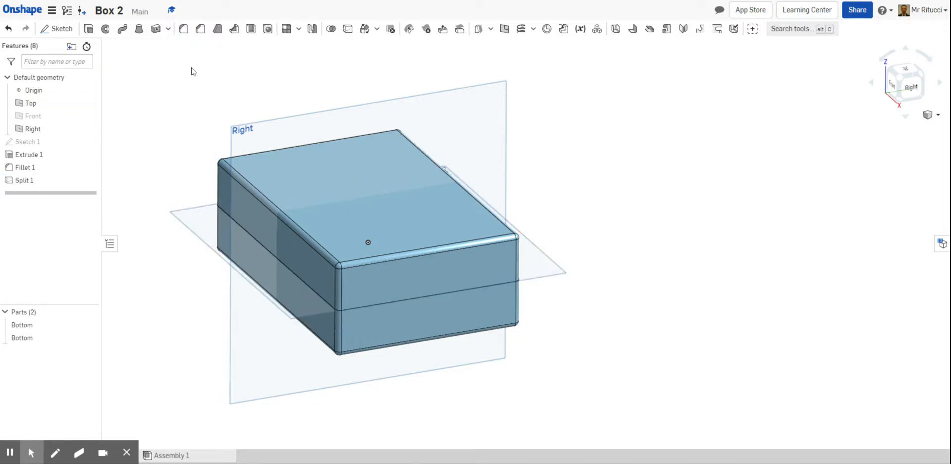
Toggle the second part's visibility to identify it as the upper half and rename it Top.
{"action": "left_click", "coordinate": [89, 338]}
{"action": "left_click", "coordinate": [89, 338]}
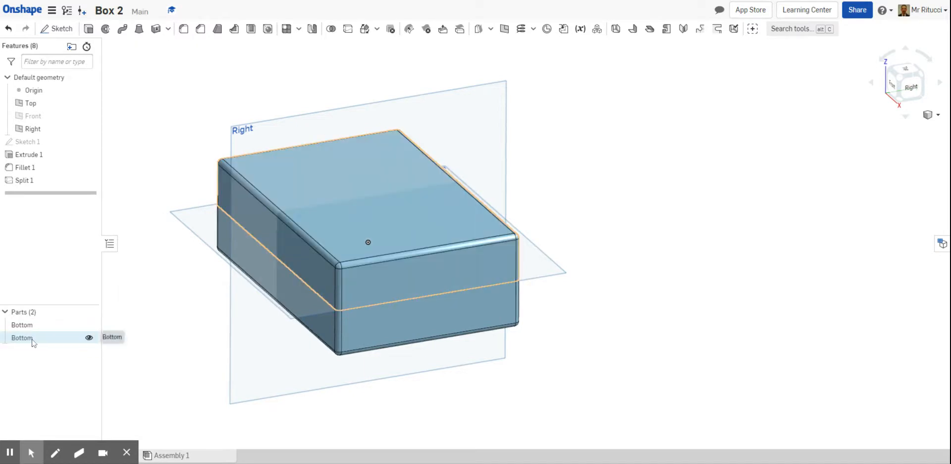
{"action": "right_click", "coordinate": [33, 342]}
{"action": "left_click", "coordinate": [50, 189]}
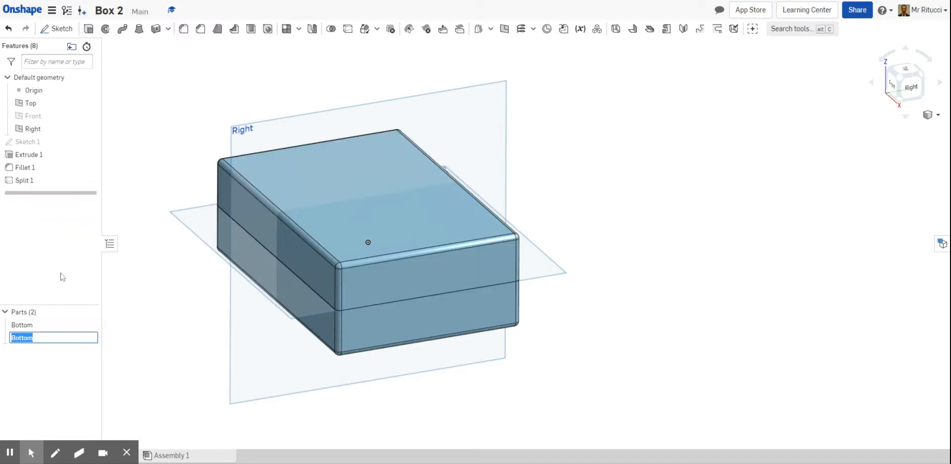
{"action": "type", "text": "T"}
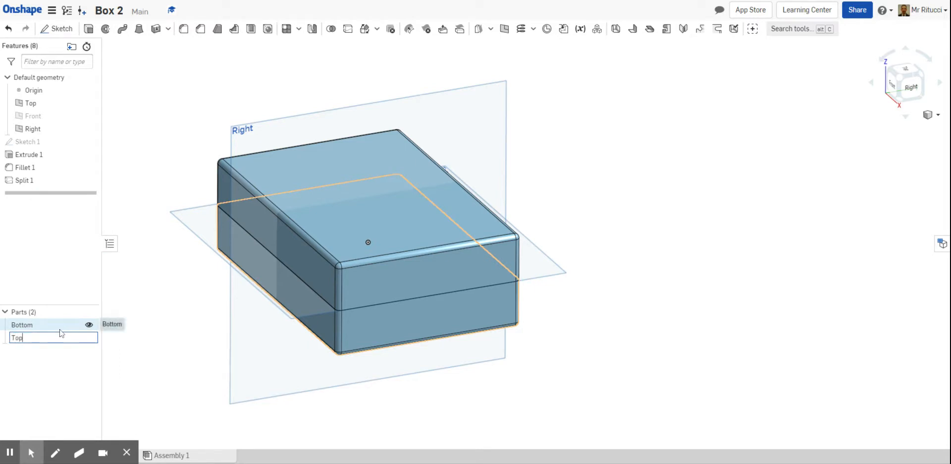
{"action": "type", "text": "op"}
{"action": "left_click", "coordinate": [53, 369]}
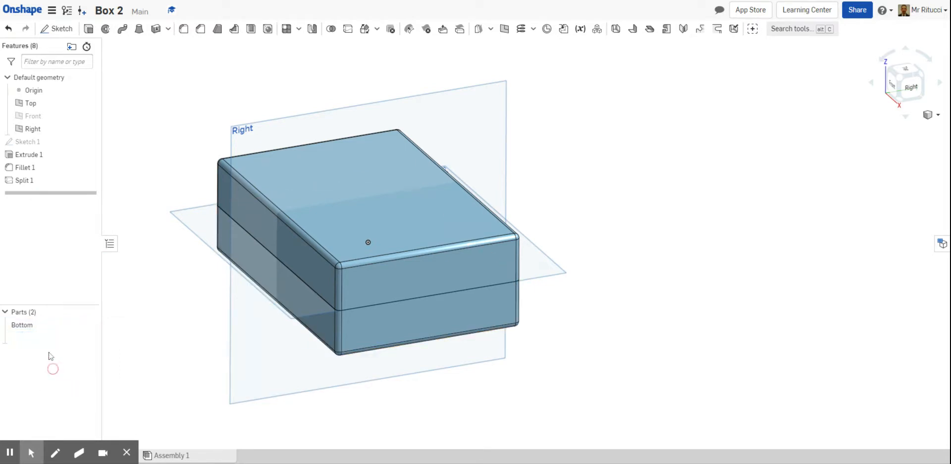
Check that the part names Bottom and Top match the lower and upper halves of the box.
{"action": "right_click", "coordinate": [38, 329]}
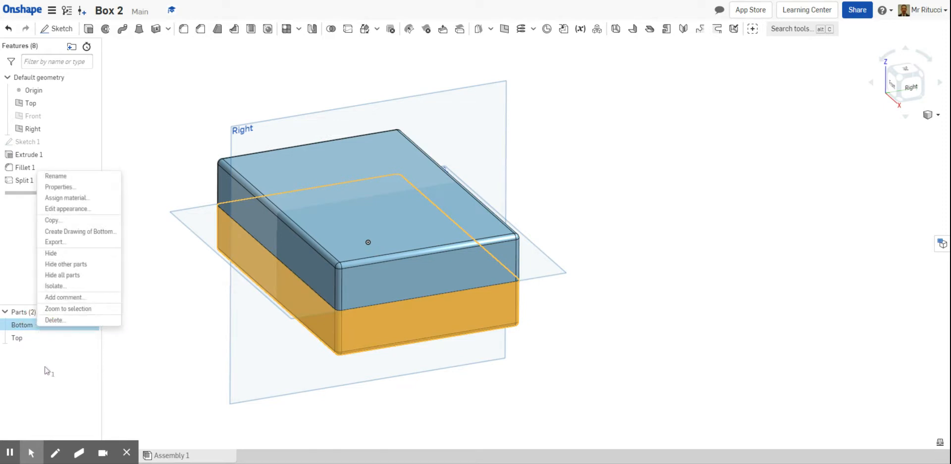
{"action": "left_click", "coordinate": [89, 324]}
{"action": "left_click", "coordinate": [88, 325]}
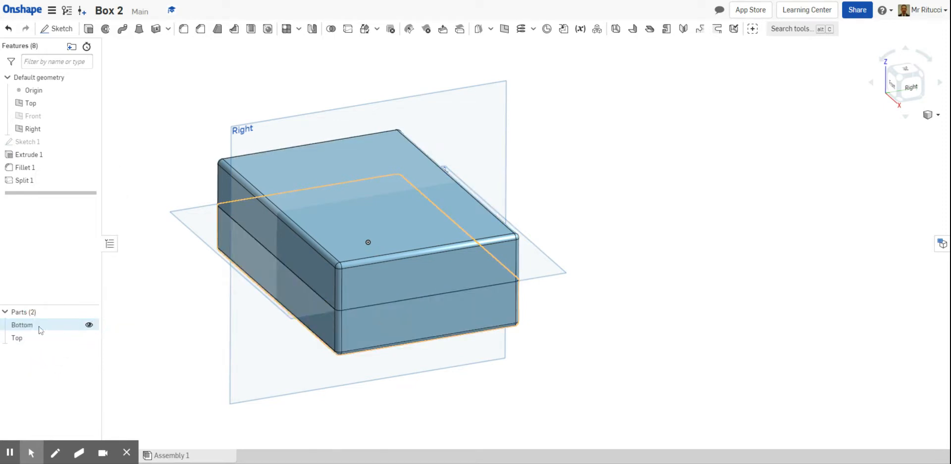
{"action": "right_click", "coordinate": [30, 330]}
{"action": "left_click", "coordinate": [141, 371]}
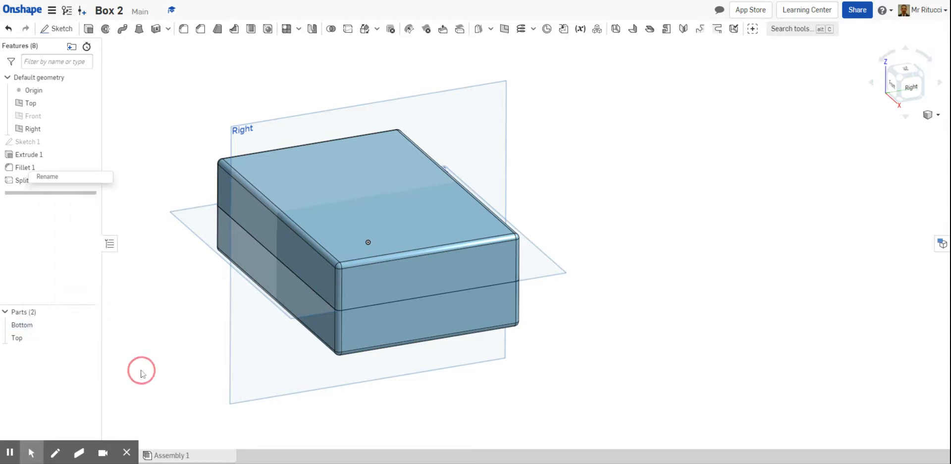
{"action": "left_click", "coordinate": [19, 338]}
{"action": "left_click", "coordinate": [129, 347]}
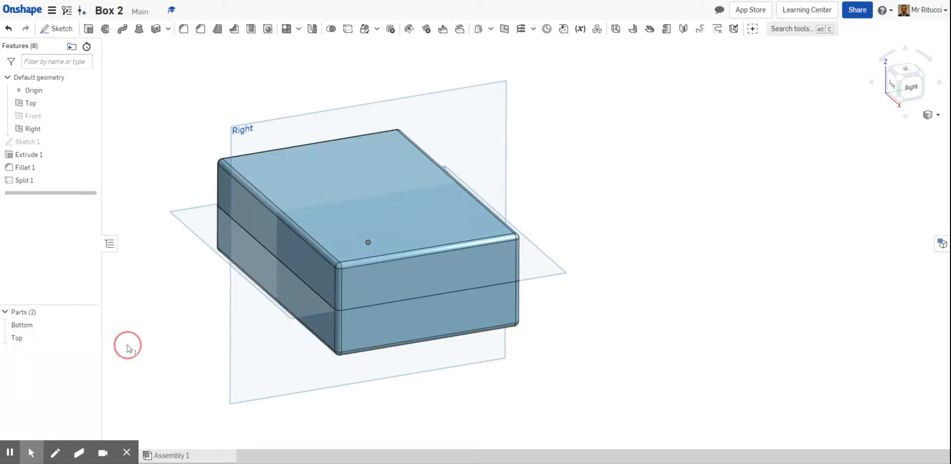
{"action": "scroll", "coordinate": [228, 243], "scroll_direction": "down", "scroll_amount": 3}
{"action": "scroll", "coordinate": [156, 185], "scroll_direction": "up", "scroll_amount": 4}
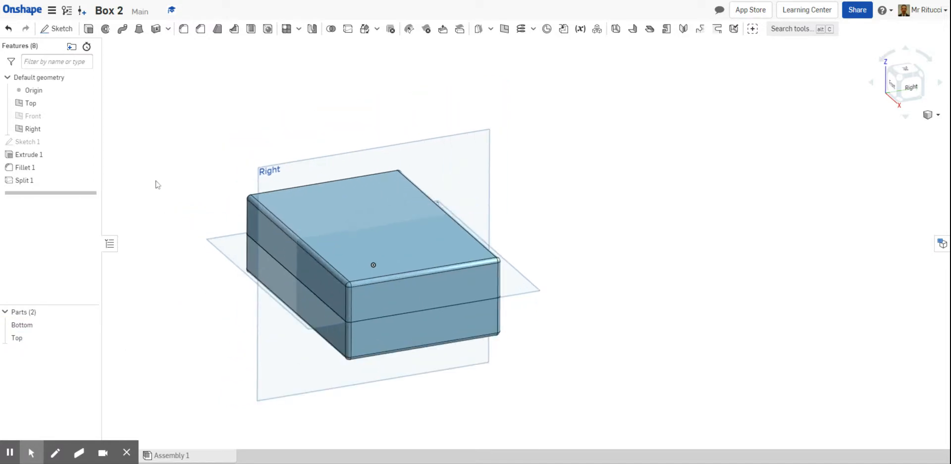
{"action": "scroll", "coordinate": [155, 184], "scroll_direction": "down", "scroll_amount": 1}
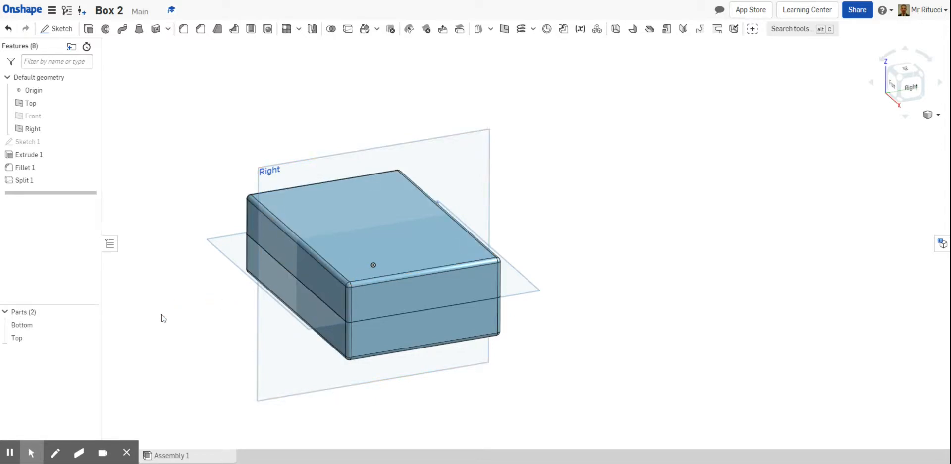
{"action": "scroll", "coordinate": [149, 322], "scroll_direction": "down", "scroll_amount": 1}
{"action": "scroll", "coordinate": [145, 323], "scroll_direction": "up", "scroll_amount": 3}
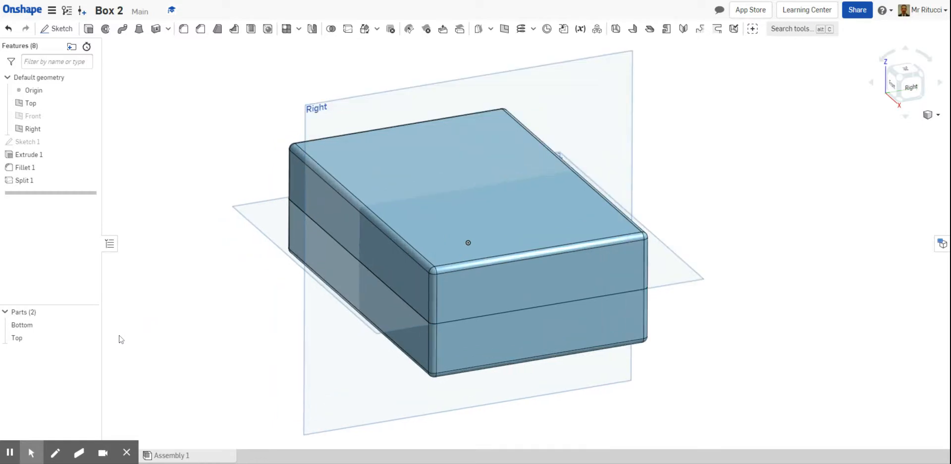
Hide the Bottom part and shell the Top part to 2.5 mm thickness, removing its flat face at the split.
{"action": "left_click", "coordinate": [89, 325]}
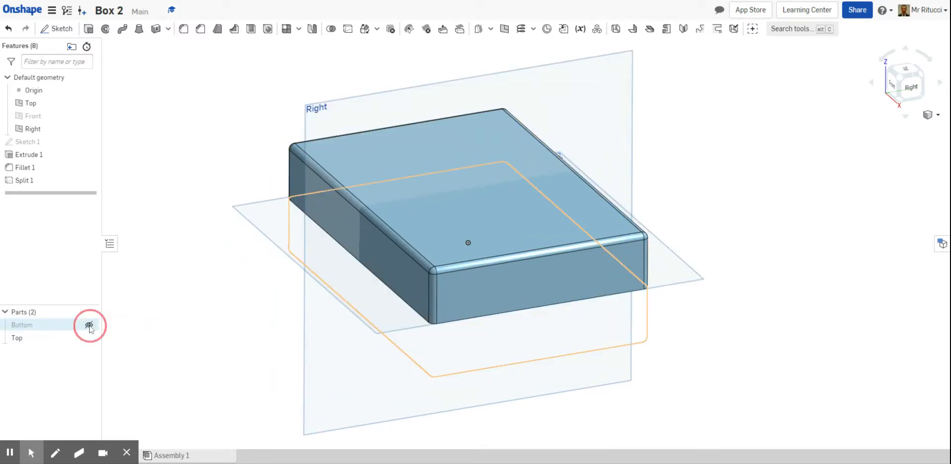
{"action": "right_click_drag", "start_coordinate": [221, 310], "coordinate": [241, 169]}
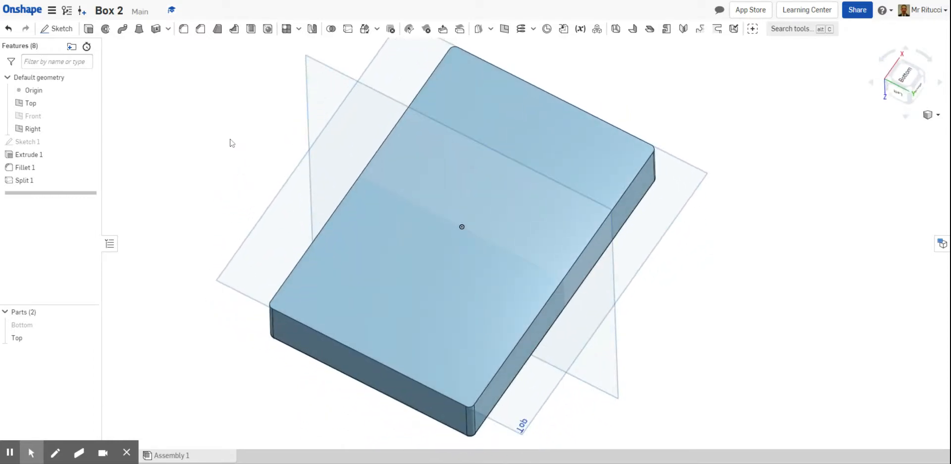
{"action": "left_click", "coordinate": [251, 30]}
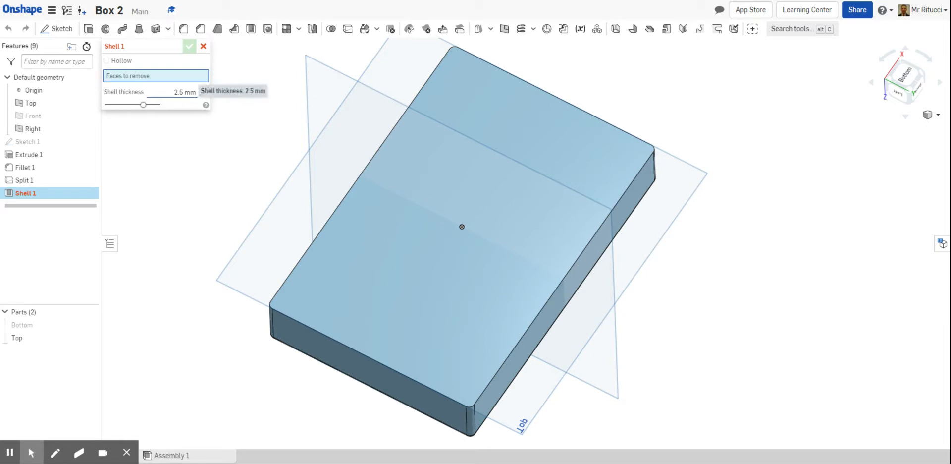
{"action": "left_click", "coordinate": [439, 256]}
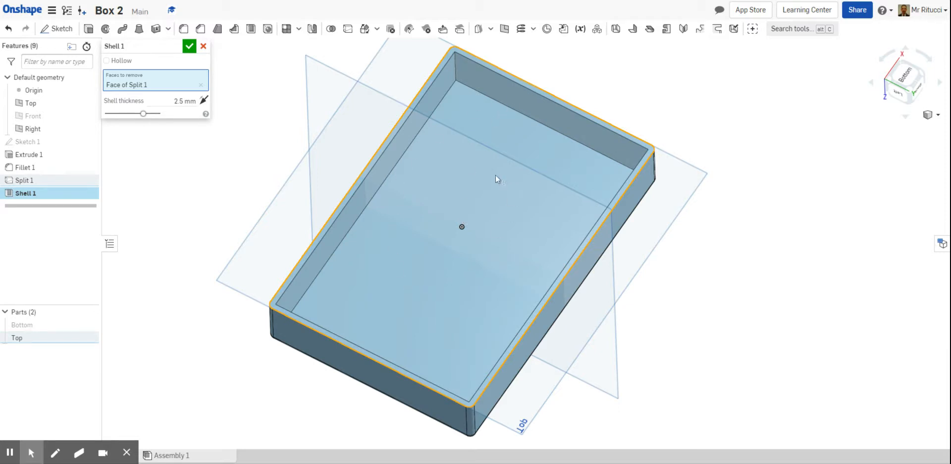
{"action": "left_click", "coordinate": [189, 46]}
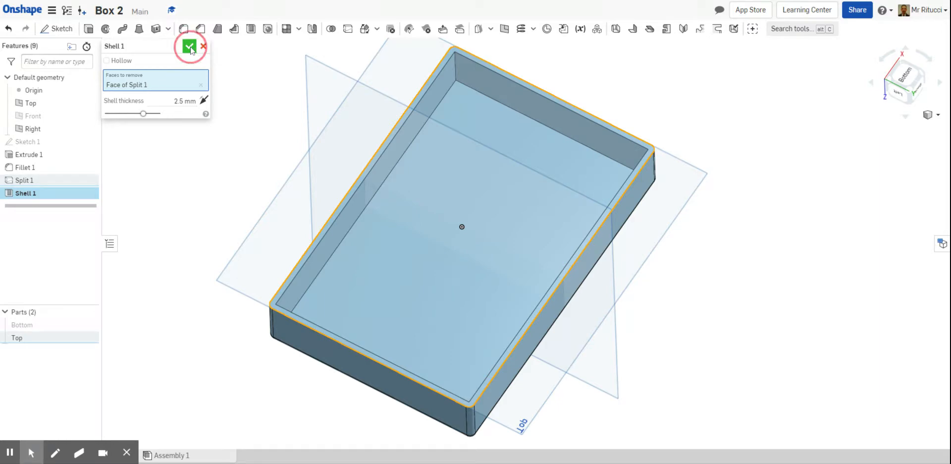
Show the Bottom part and hide the Top part to expose the lower half's flat face at the split.
{"action": "right_click_drag", "start_coordinate": [216, 116], "coordinate": [162, 203]}
{"action": "scroll", "coordinate": [161, 203], "scroll_direction": "down", "scroll_amount": 1}
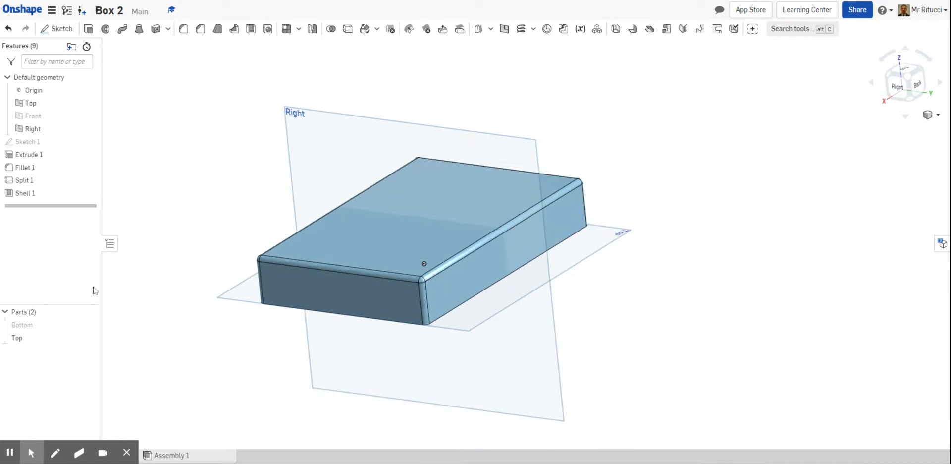
{"action": "left_click", "coordinate": [89, 325]}
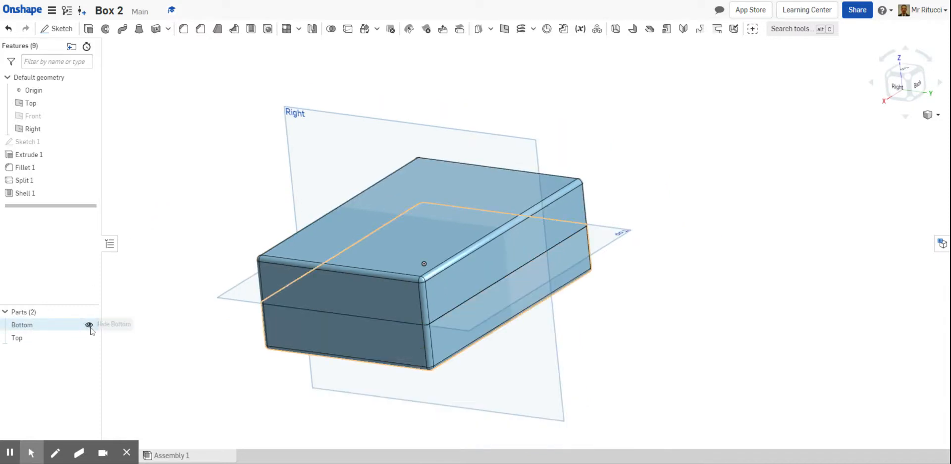
{"action": "left_click", "coordinate": [89, 339]}
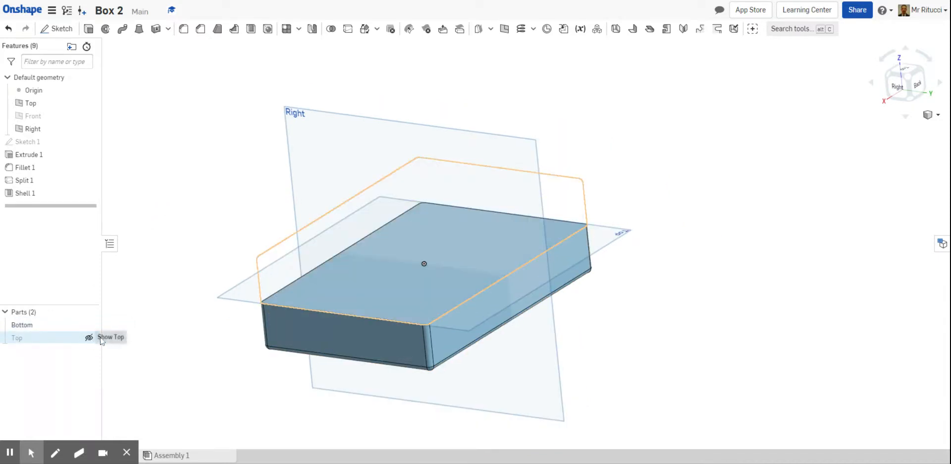
{"action": "mouse_move", "coordinate": [213, 155]}
{"action": "right_mouse_down"}
{"action": "mouse_move", "coordinate": [227, 158]}
{"action": "mouse_move", "coordinate": [221, 152]}
{"action": "right_mouse_up"}
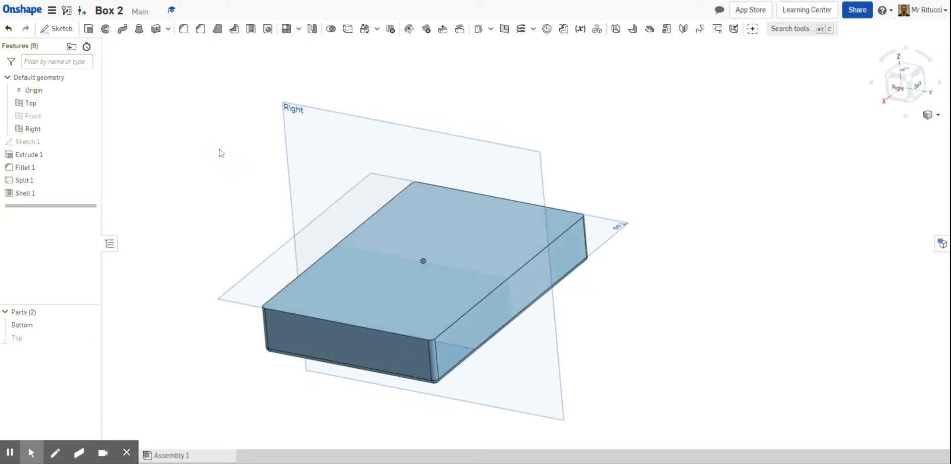
Shell the Bottom part to 2.5 mm thickness, removing its flat face at the split, and show the Top part again.
{"action": "left_click", "coordinate": [251, 29]}
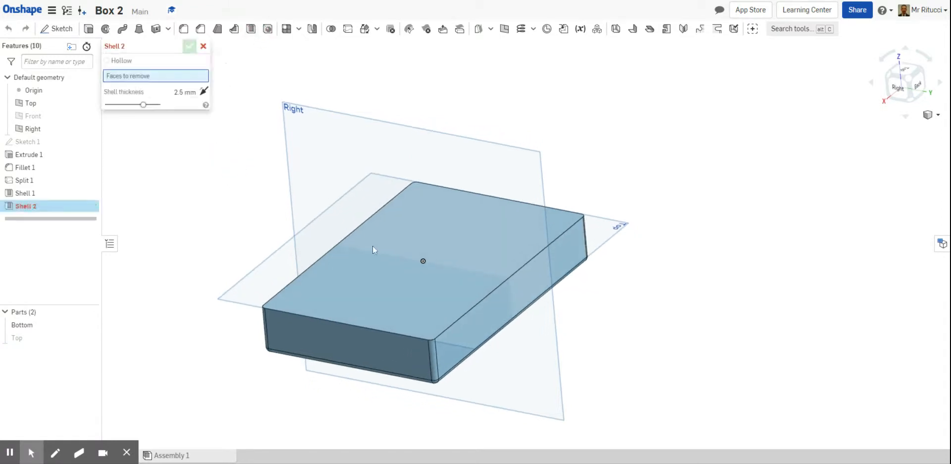
{"action": "left_click", "coordinate": [406, 277]}
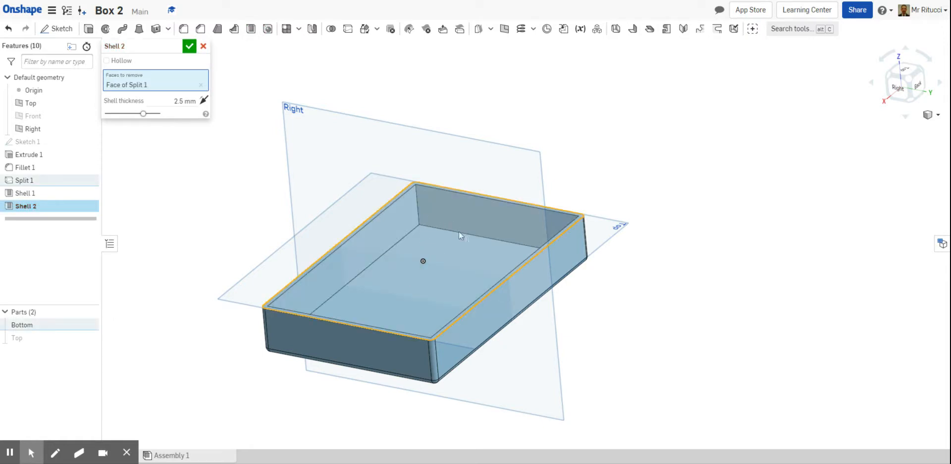
{"action": "left_click", "coordinate": [189, 47]}
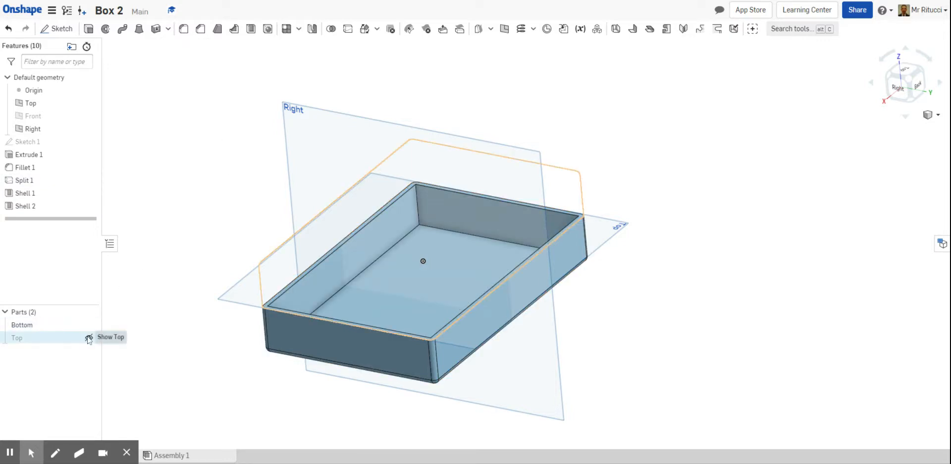
{"action": "left_click", "coordinate": [88, 338]}
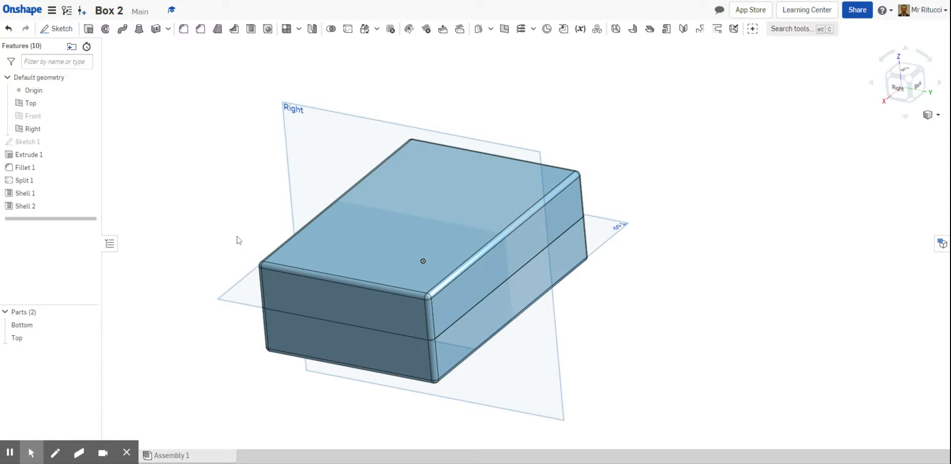
Inspect the hollow interior of the closed box in Translucent display and return to Shaded display.
{"action": "scroll", "coordinate": [232, 236], "scroll_direction": "down", "scroll_amount": 2}
{"action": "scroll", "coordinate": [191, 234], "scroll_direction": "up", "scroll_amount": 4}
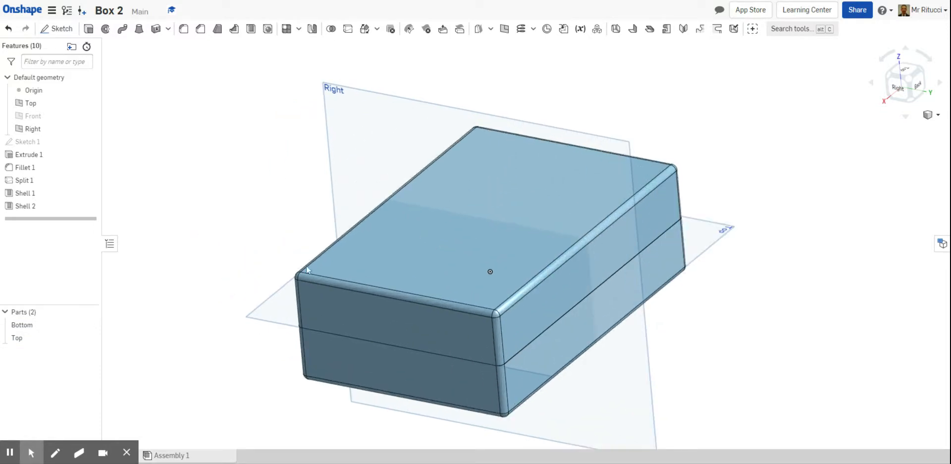
{"action": "left_click", "coordinate": [937, 116]}
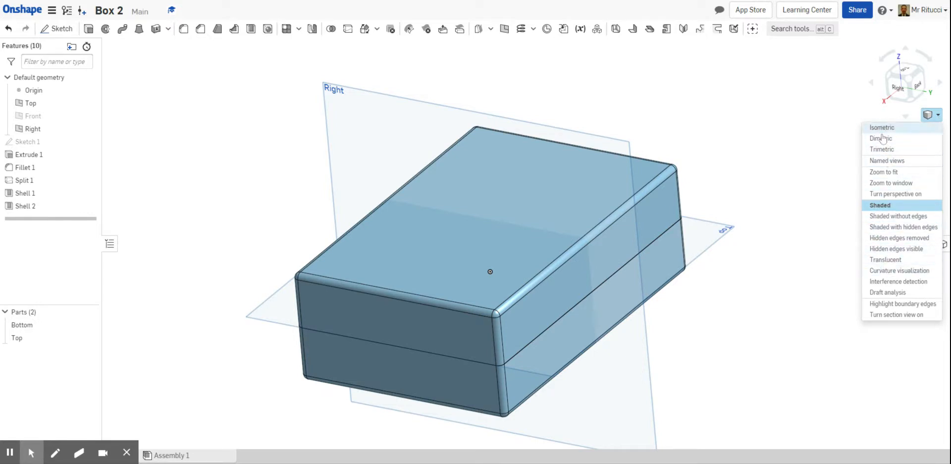
{"action": "left_click", "coordinate": [886, 259]}
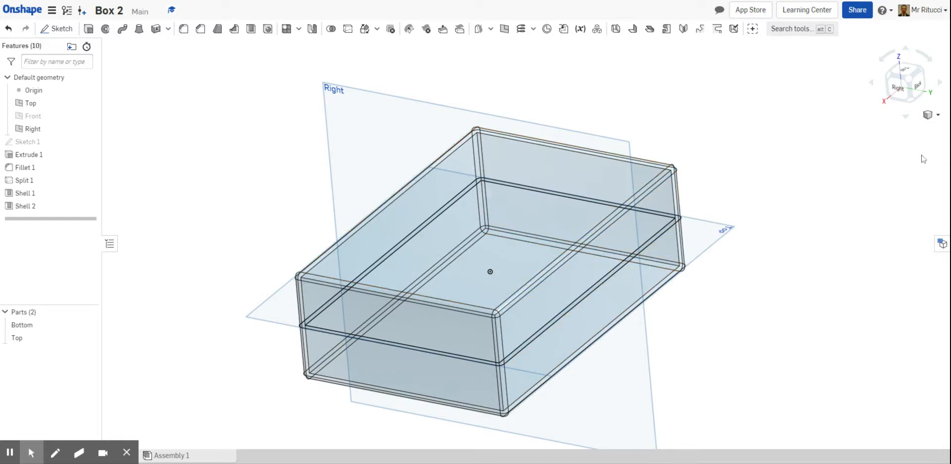
{"action": "left_click", "coordinate": [931, 115]}
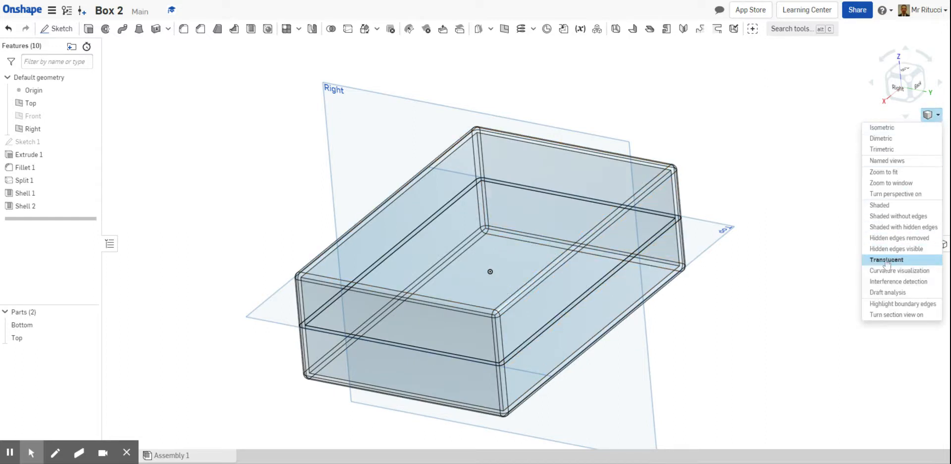
{"action": "left_click", "coordinate": [886, 205]}
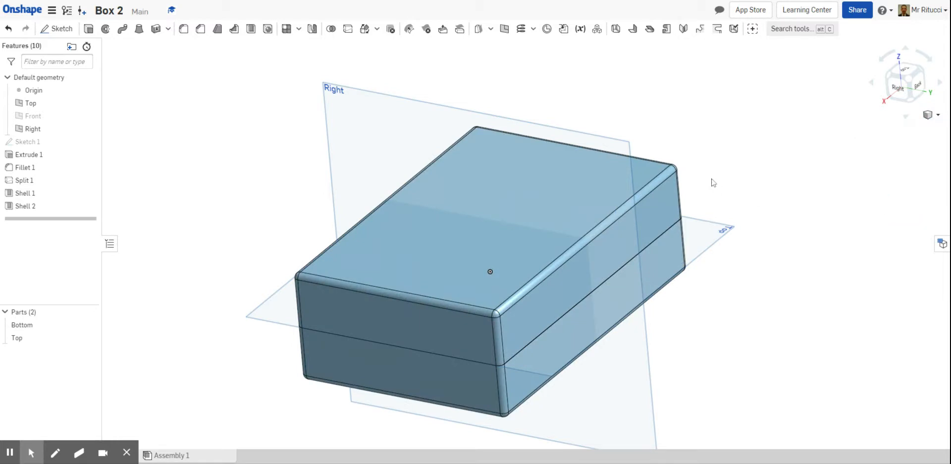
Turn on a section view that cuts the closed box at the Right plane and face the cut straight on.
{"action": "scroll", "coordinate": [711, 177], "scroll_direction": "down", "scroll_amount": 2}
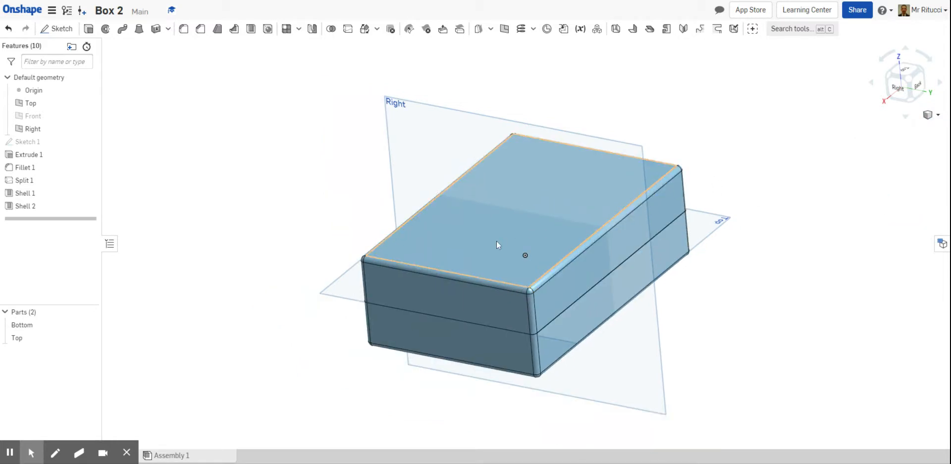
{"action": "left_click", "coordinate": [936, 115]}
{"action": "left_click", "coordinate": [895, 128]}
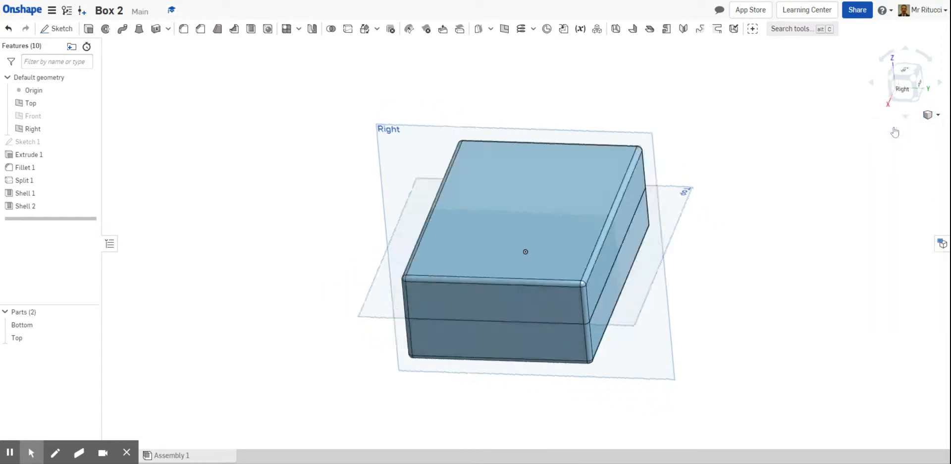
{"action": "scroll", "coordinate": [646, 166], "scroll_direction": "up", "scroll_amount": 2}
{"action": "scroll", "coordinate": [653, 171], "scroll_direction": "up", "scroll_amount": 2}
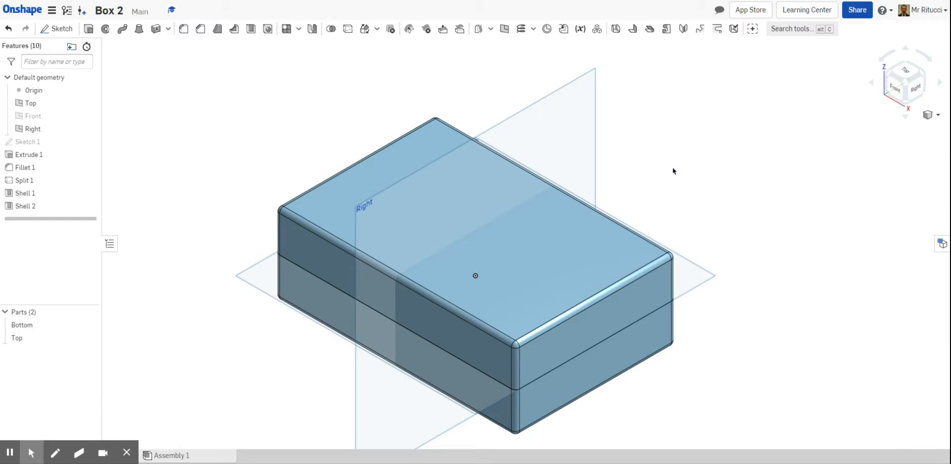
{"action": "left_click", "coordinate": [939, 116]}
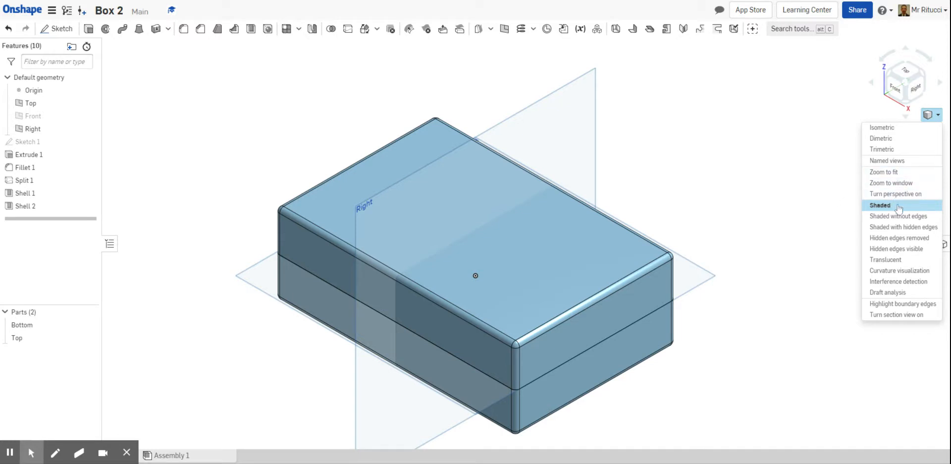
{"action": "left_click", "coordinate": [888, 317]}
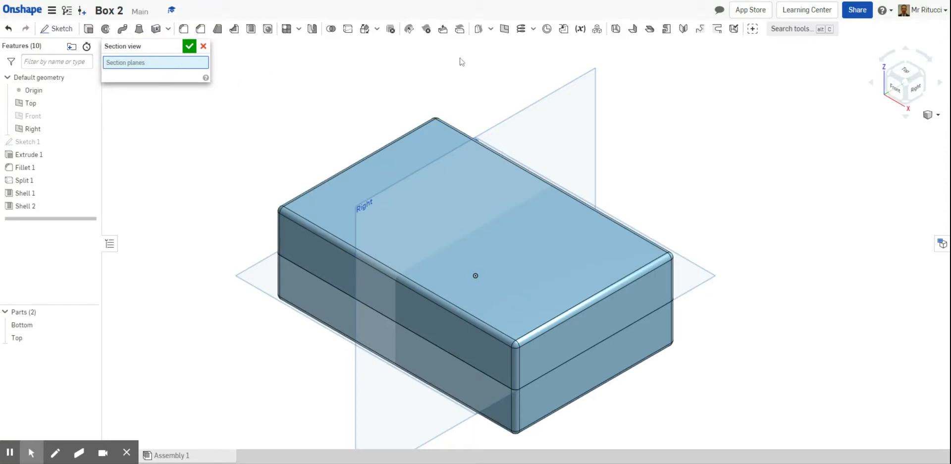
{"action": "left_click", "coordinate": [566, 99]}
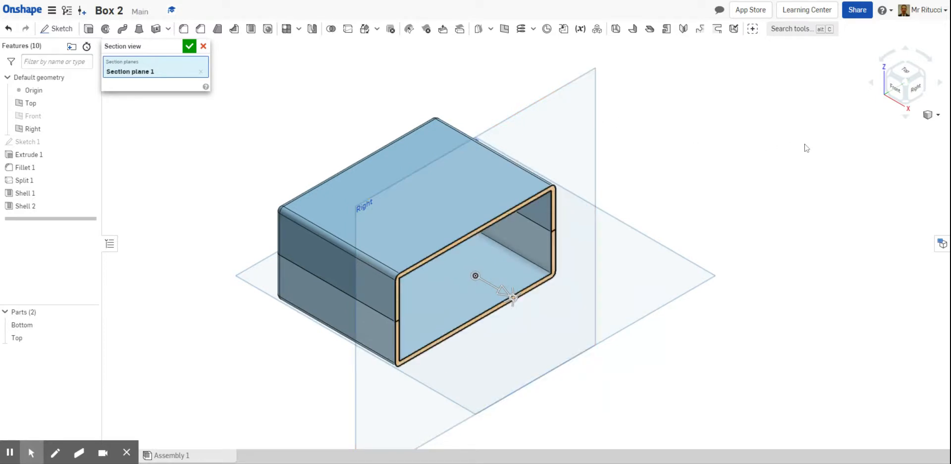
{"action": "left_click", "coordinate": [916, 93]}
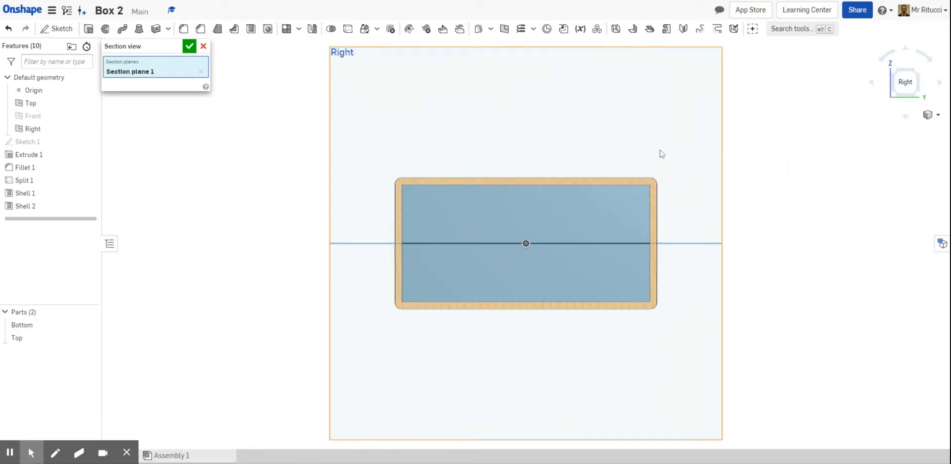
{"action": "scroll", "coordinate": [594, 152], "scroll_direction": "up", "scroll_amount": 2}
{"action": "scroll", "coordinate": [595, 153], "scroll_direction": "up", "scroll_amount": 1}
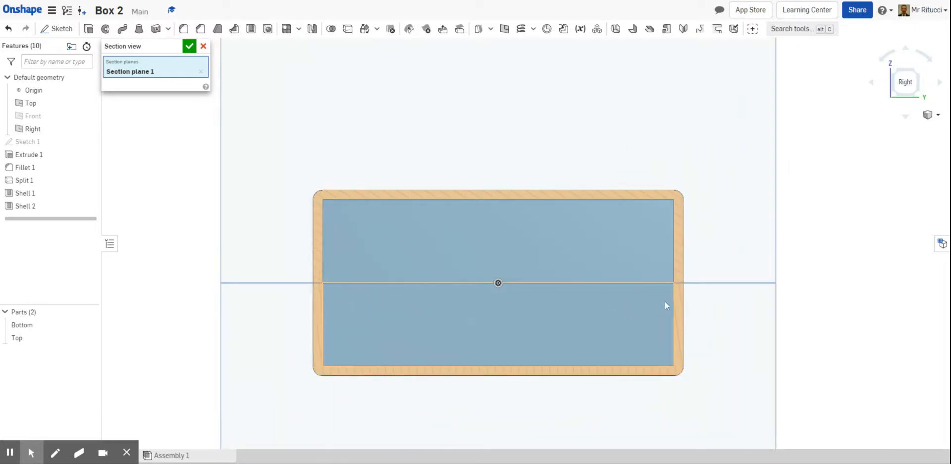
{"action": "left_click", "coordinate": [189, 46]}
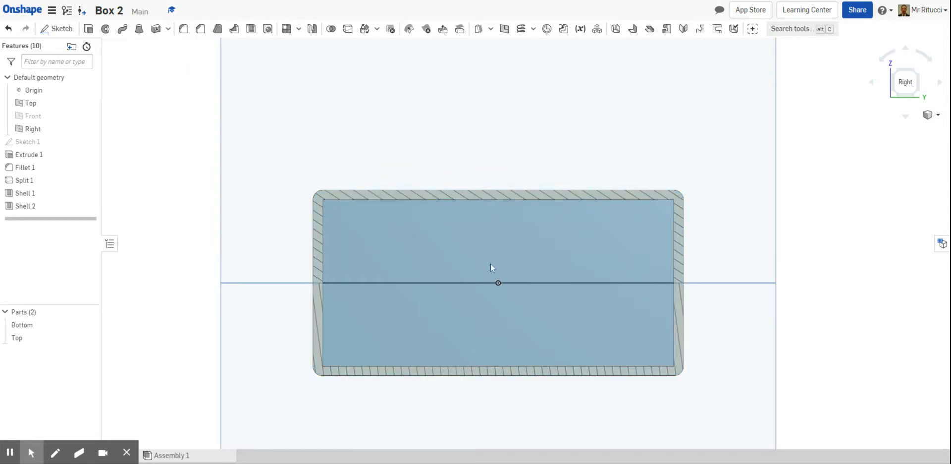
Create a new sketch on the Right plane over the sectioned box.
{"action": "scroll", "coordinate": [697, 310], "scroll_direction": "up", "scroll_amount": 1}
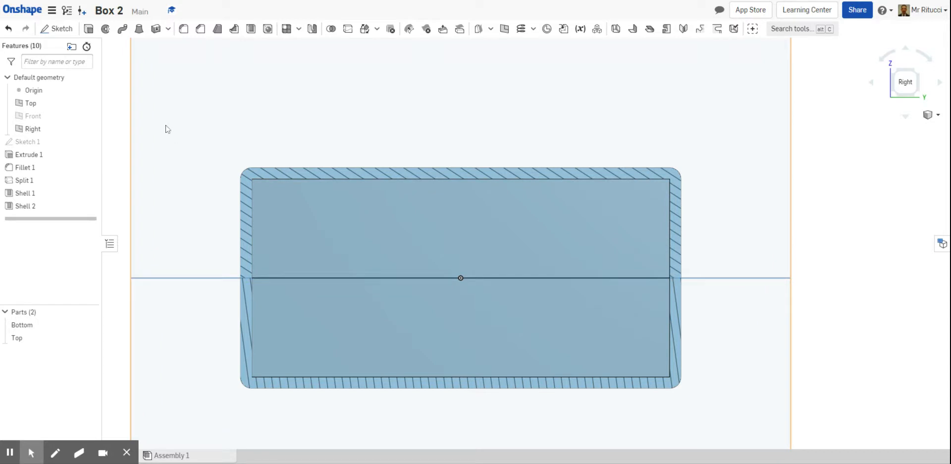
{"action": "scroll", "coordinate": [158, 105], "scroll_direction": "down", "scroll_amount": 4}
{"action": "scroll", "coordinate": [122, 123], "scroll_direction": "up", "scroll_amount": 3}
{"action": "scroll", "coordinate": [119, 125], "scroll_direction": "down", "scroll_amount": 1}
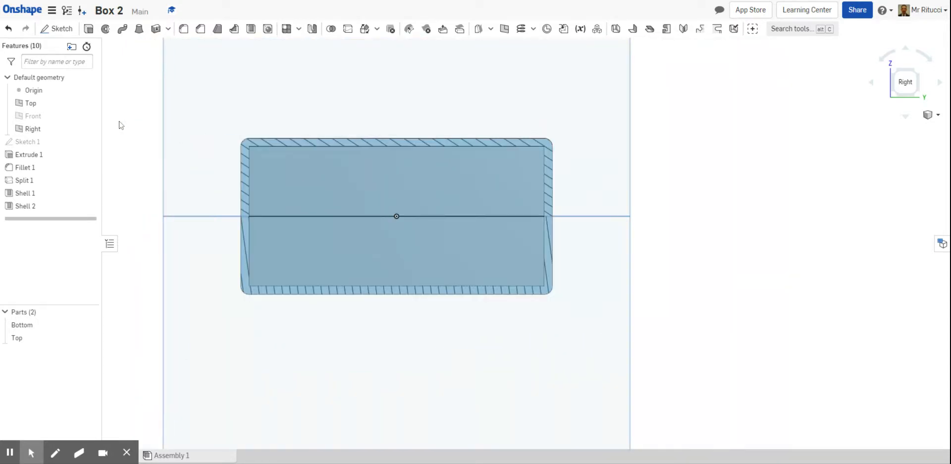
{"action": "scroll", "coordinate": [119, 124], "scroll_direction": "up", "scroll_amount": 2}
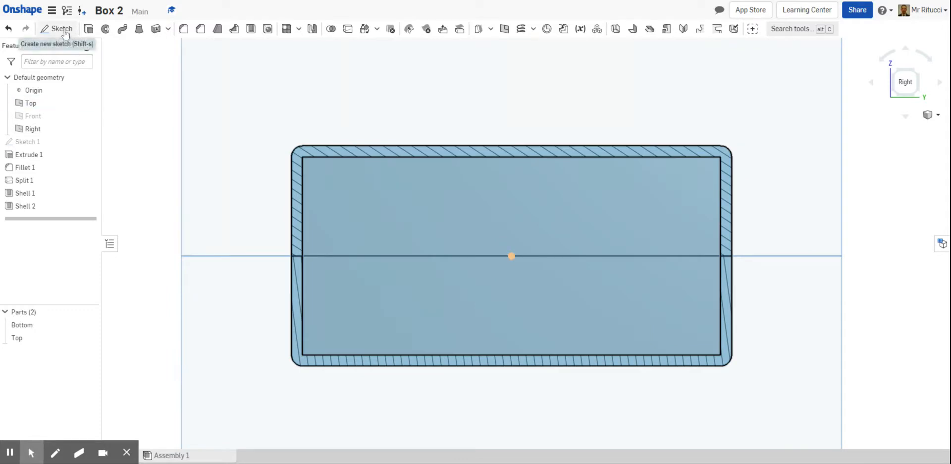
{"action": "left_click", "coordinate": [64, 33]}
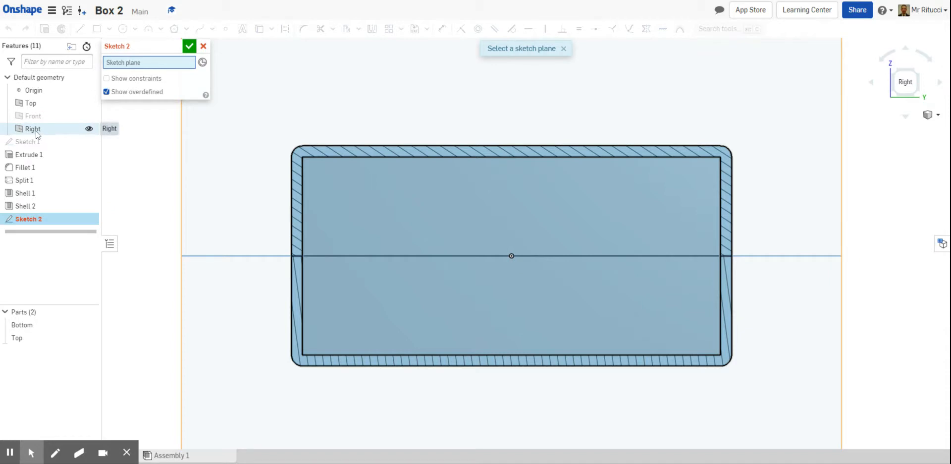
{"action": "left_click", "coordinate": [59, 135]}
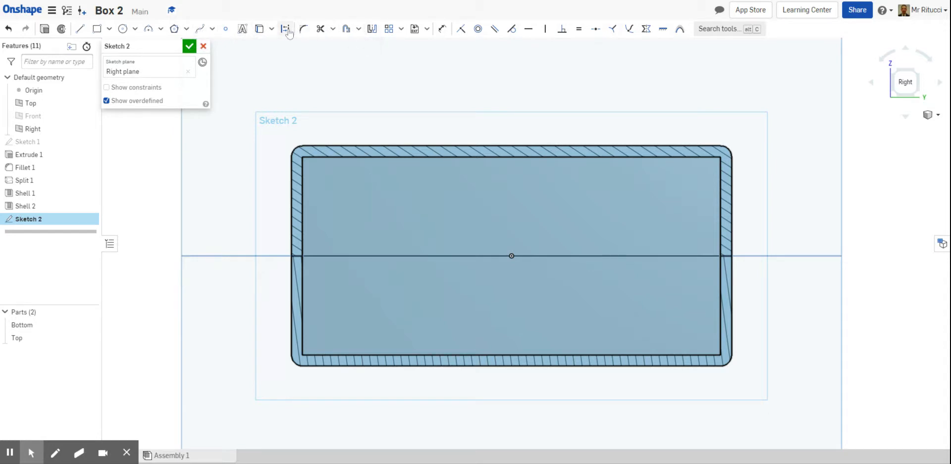
Project the inner edges of one side wall, above and below the split, into the sketch with the Use tool.
{"action": "left_click", "coordinate": [261, 29]}
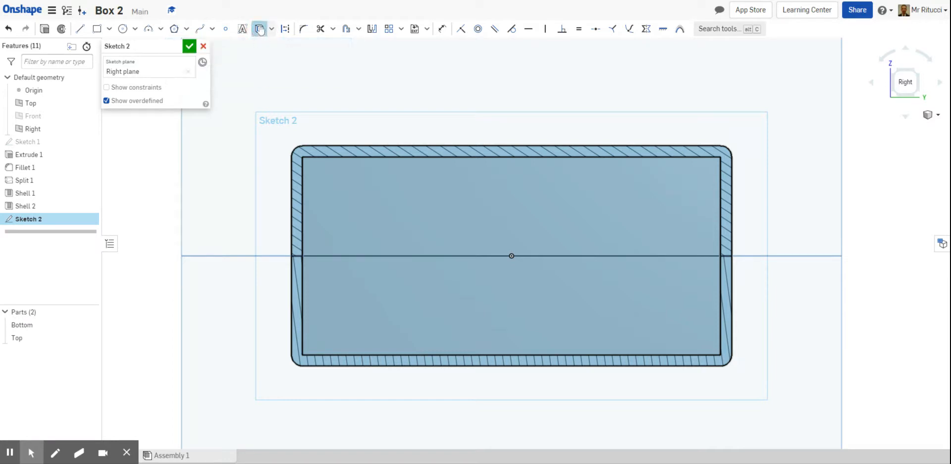
{"action": "left_click", "coordinate": [303, 207]}
{"action": "left_click", "coordinate": [301, 219]}
{"action": "left_click", "coordinate": [303, 272]}
{"action": "right_click_drag", "start_coordinate": [147, 216], "coordinate": [185, 224]}
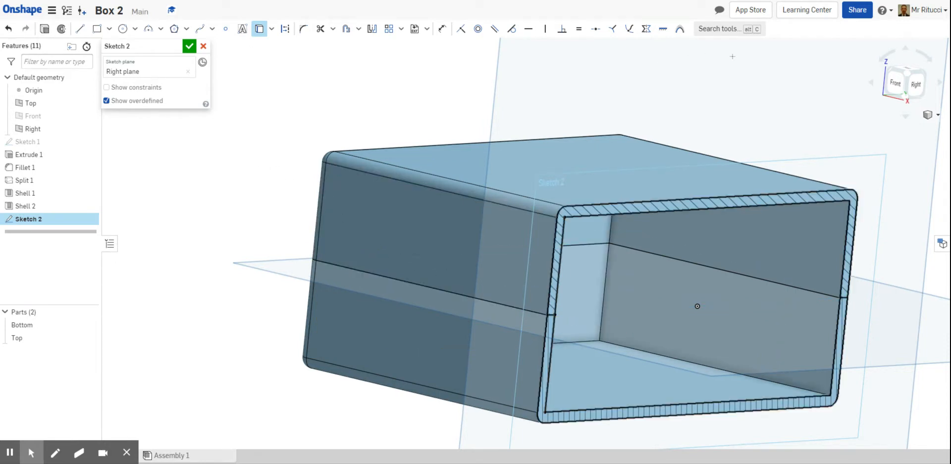
{"action": "left_click", "coordinate": [917, 83]}
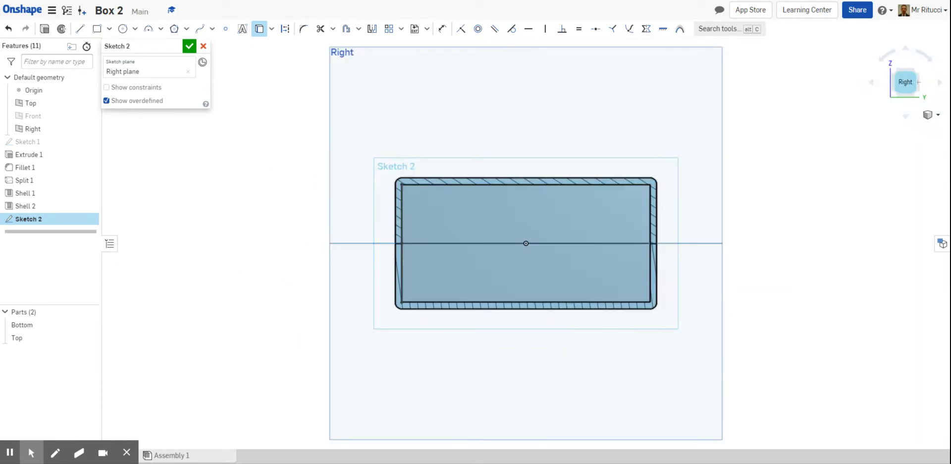
{"action": "scroll", "coordinate": [367, 236], "scroll_direction": "up", "scroll_amount": 6}
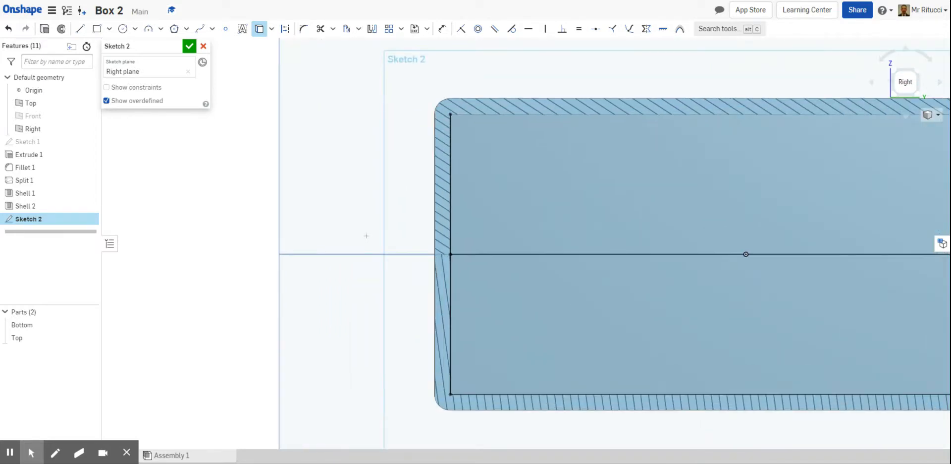
{"action": "scroll", "coordinate": [366, 236], "scroll_direction": "down", "scroll_amount": 2}
{"action": "scroll", "coordinate": [506, 236], "scroll_direction": "up", "scroll_amount": 3}
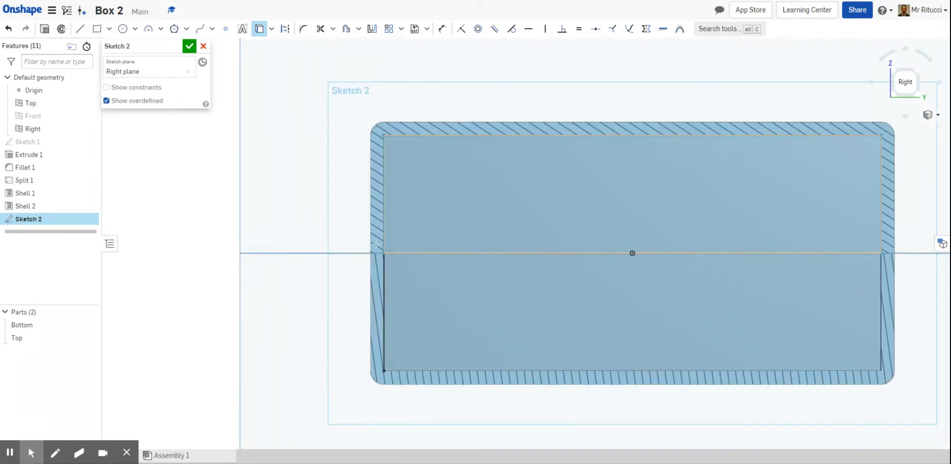
{"action": "left_click", "coordinate": [376, 245]}
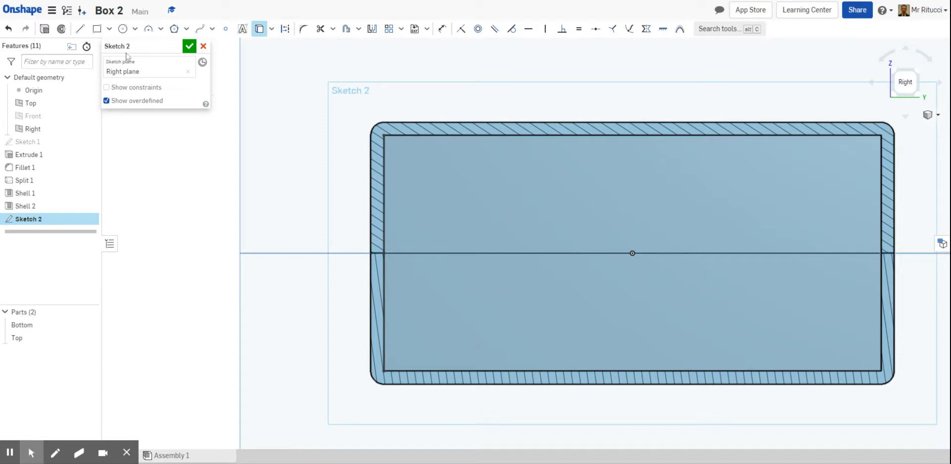
Sketch a corner rectangle from the wall's inner corner at the split, up into the top half, about 7.3 mm tall and 1.3 mm wide.
{"action": "left_click", "coordinate": [97, 29]}
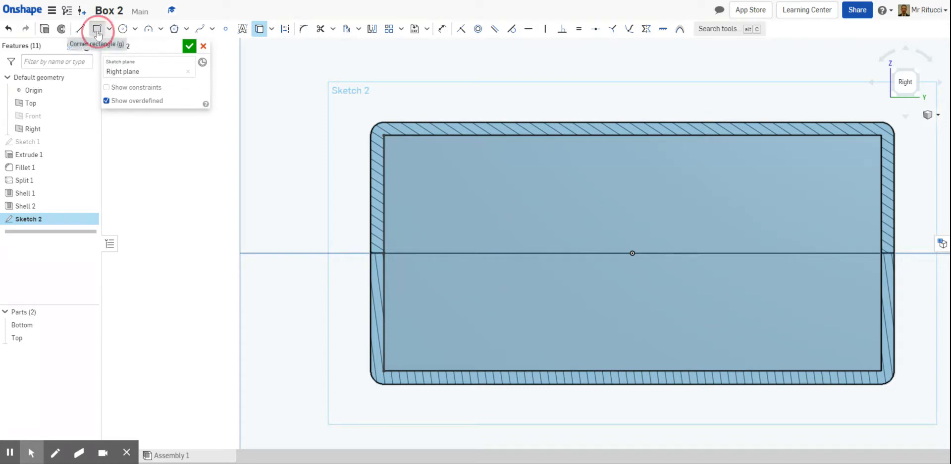
{"action": "scroll", "coordinate": [366, 272], "scroll_direction": "up", "scroll_amount": 3}
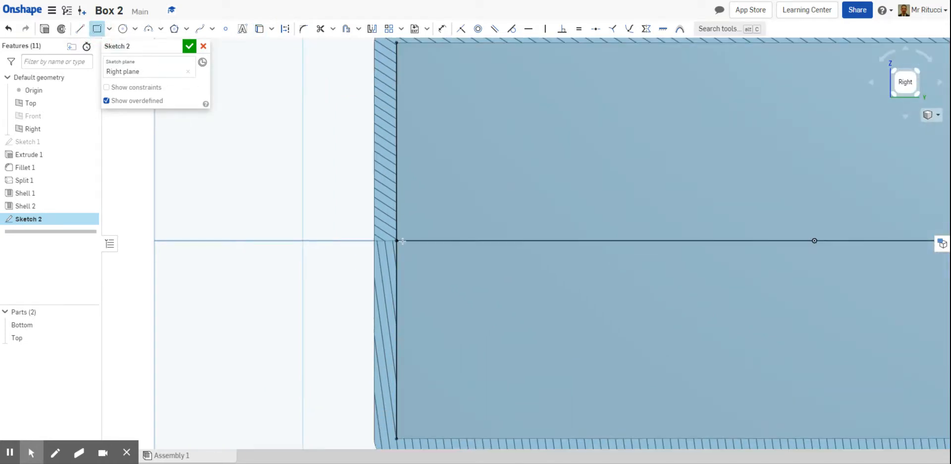
{"action": "left_click", "coordinate": [396, 240]}
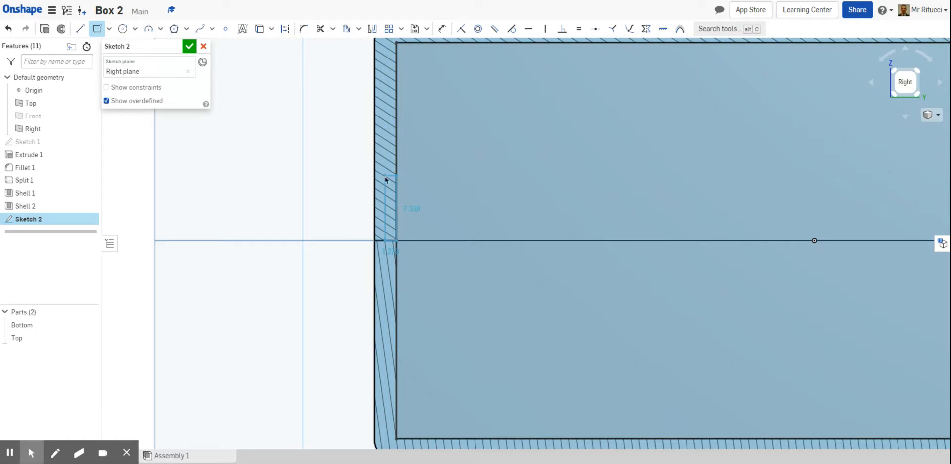
{"action": "left_click", "coordinate": [386, 176]}
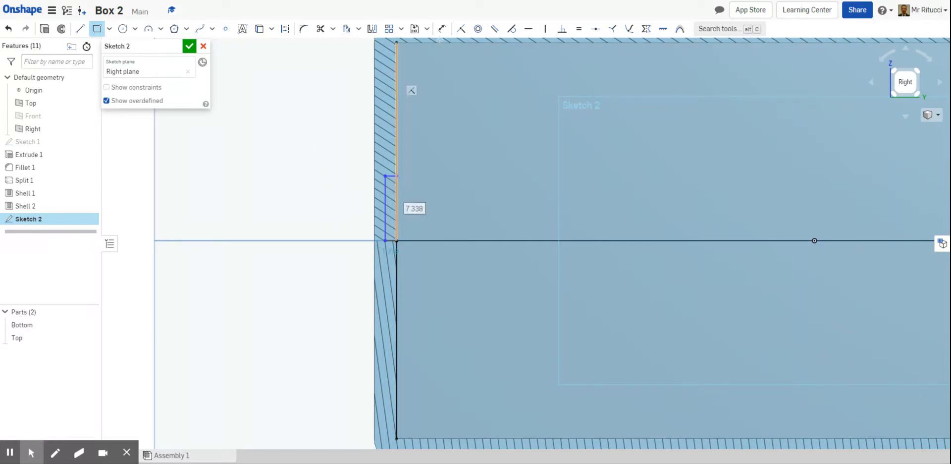
Dimension the rectangle's height as 2.75 mm.
{"action": "left_click", "coordinate": [443, 29]}
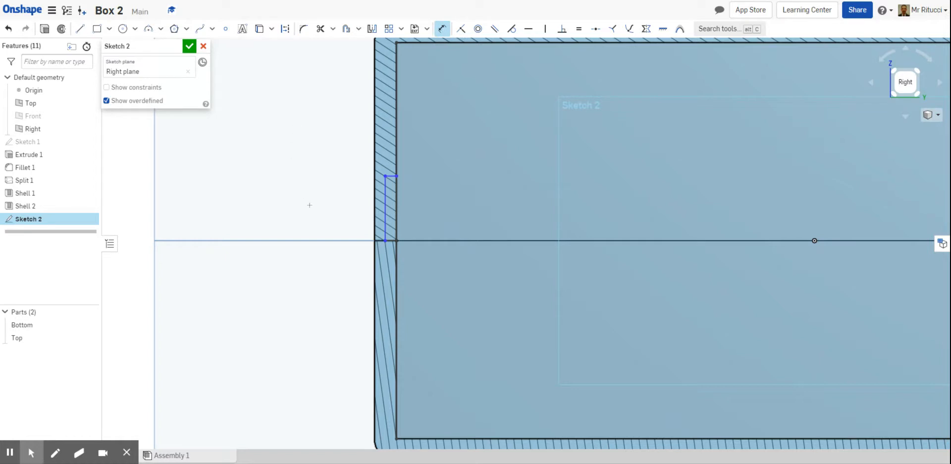
{"action": "left_click", "coordinate": [385, 209]}
{"action": "left_click", "coordinate": [288, 210]}
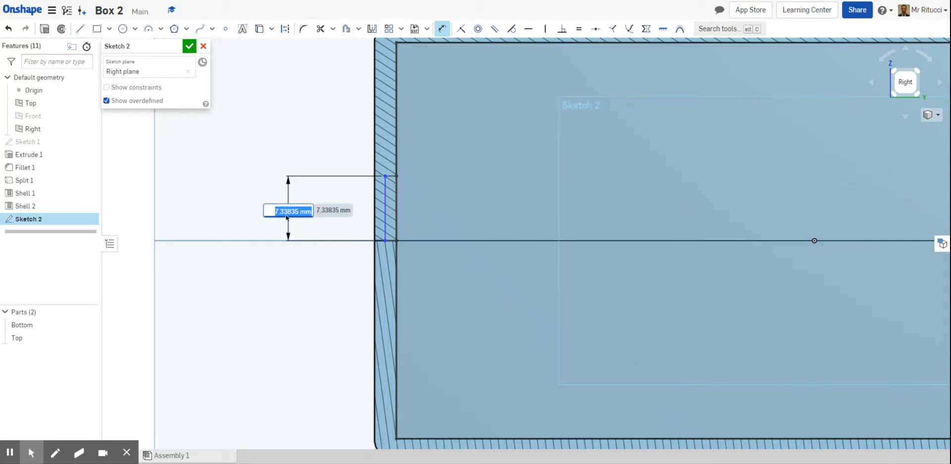
{"action": "type", "text": "2.75"}
{"action": "key", "text": "Return"}
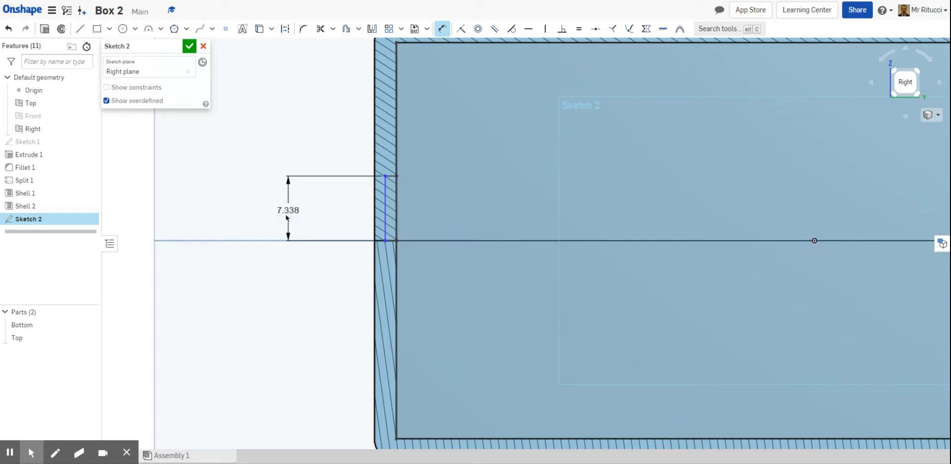
Dimension the rectangle's width within the wall as 1.25 mm.
{"action": "scroll", "coordinate": [421, 273], "scroll_direction": "up", "scroll_amount": 2}
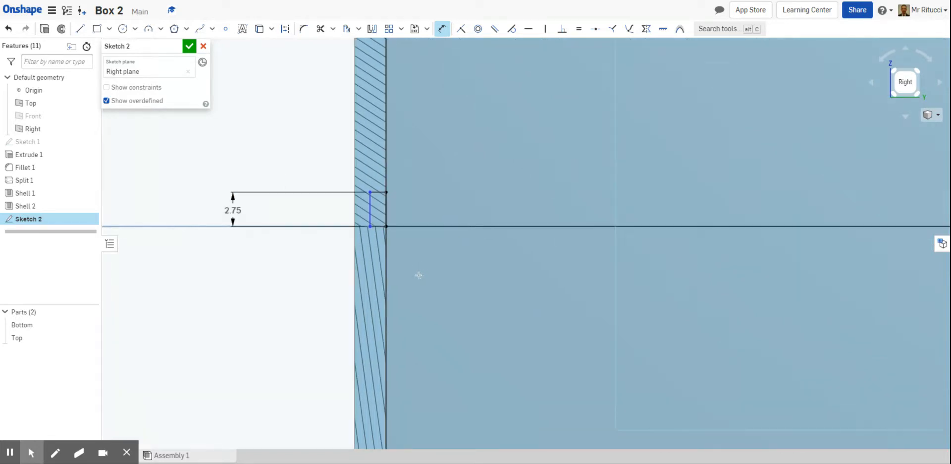
{"action": "left_click", "coordinate": [365, 217]}
{"action": "left_click", "coordinate": [365, 261]}
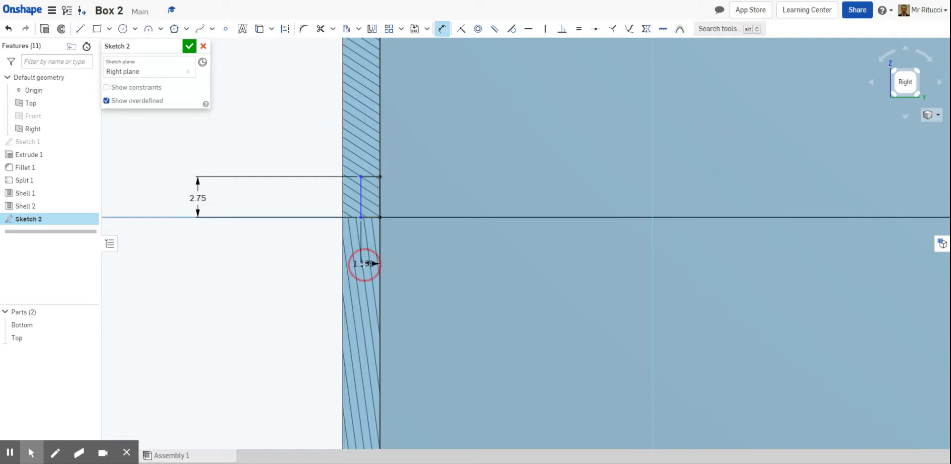
{"action": "type", "text": "1.25"}
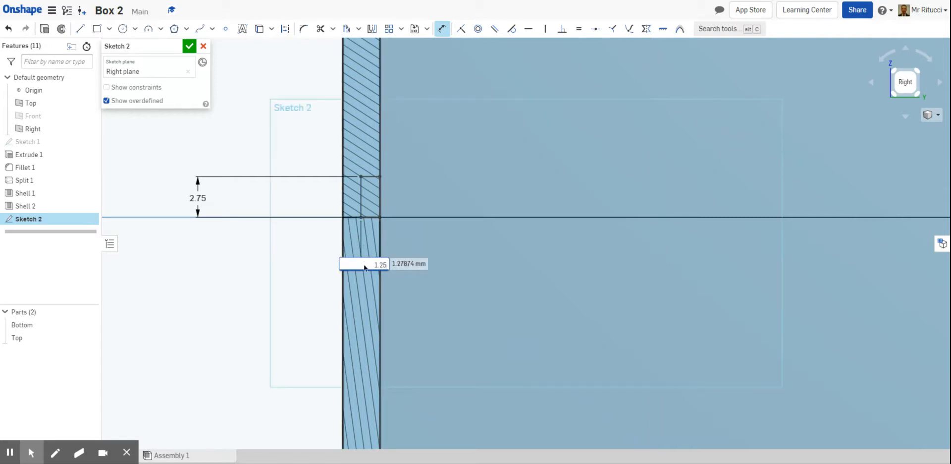
{"action": "key", "text": "Return"}
Delete the projected inner wall edges above and below the split, keeping the rectangle, and finish the sketch.
{"action": "scroll", "coordinate": [306, 166], "scroll_direction": "down", "scroll_amount": 2}
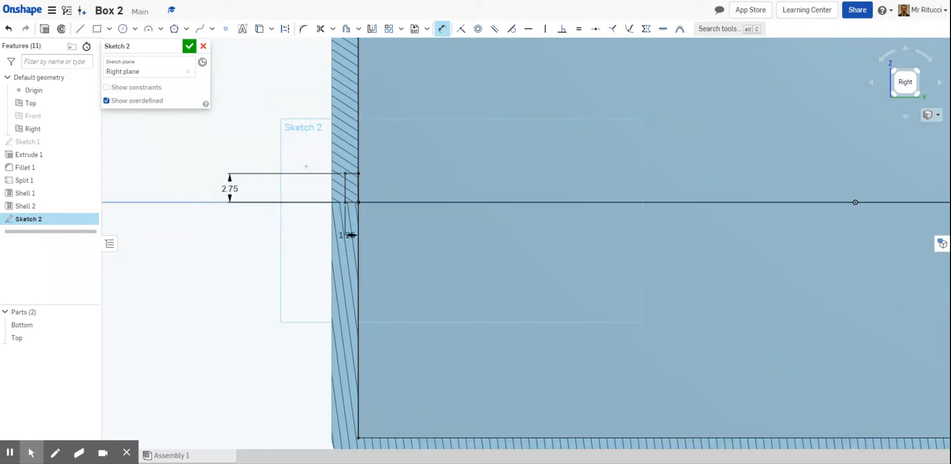
{"action": "scroll", "coordinate": [306, 166], "scroll_direction": "down", "scroll_amount": 2}
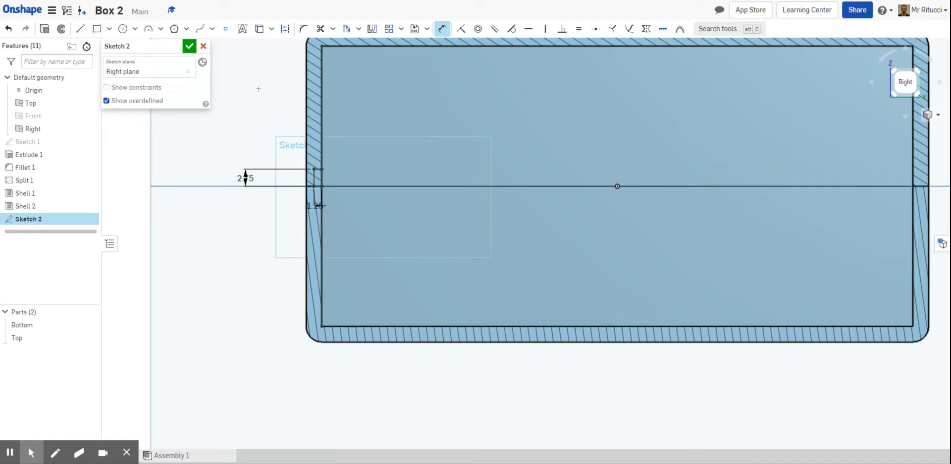
{"action": "left_click", "coordinate": [439, 30]}
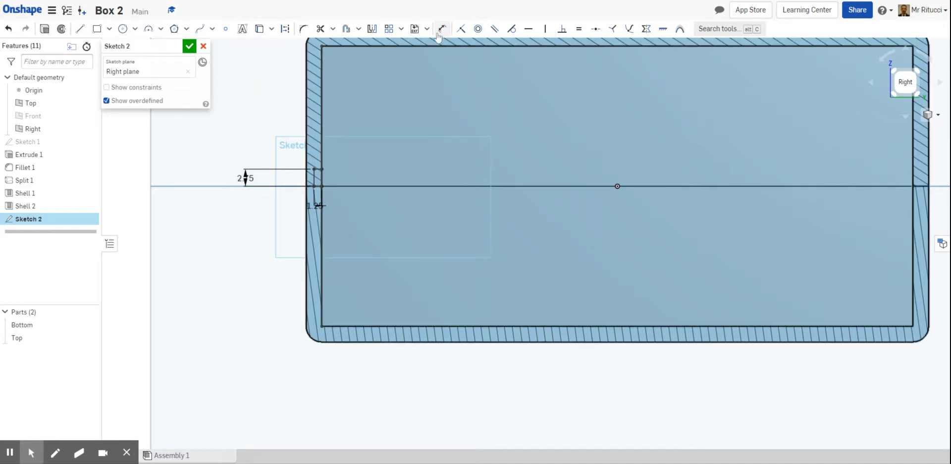
{"action": "left_click", "coordinate": [322, 112]}
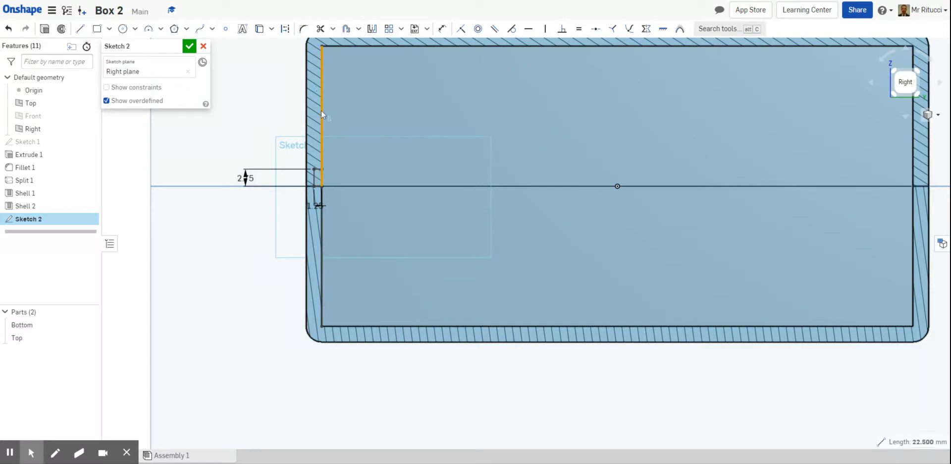
{"action": "key", "text": "Delete"}
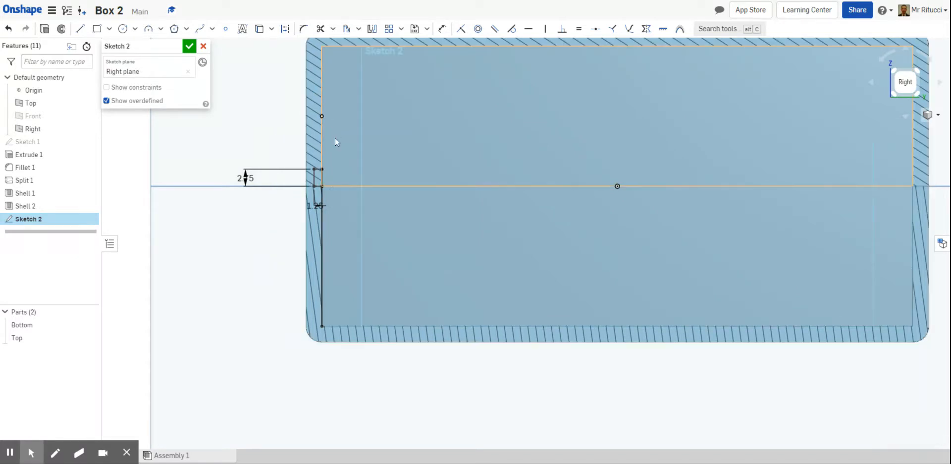
{"action": "left_click", "coordinate": [324, 237]}
{"action": "key", "text": "Delete"}
{"action": "scroll", "coordinate": [326, 161], "scroll_direction": "up", "scroll_amount": 3}
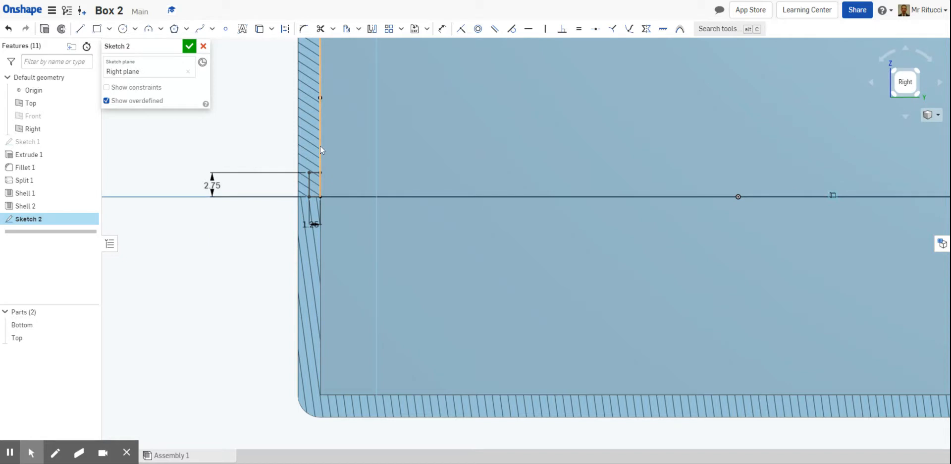
{"action": "left_click", "coordinate": [323, 196]}
{"action": "left_click", "coordinate": [232, 233]}
{"action": "scroll", "coordinate": [231, 233], "scroll_direction": "down", "scroll_amount": 3}
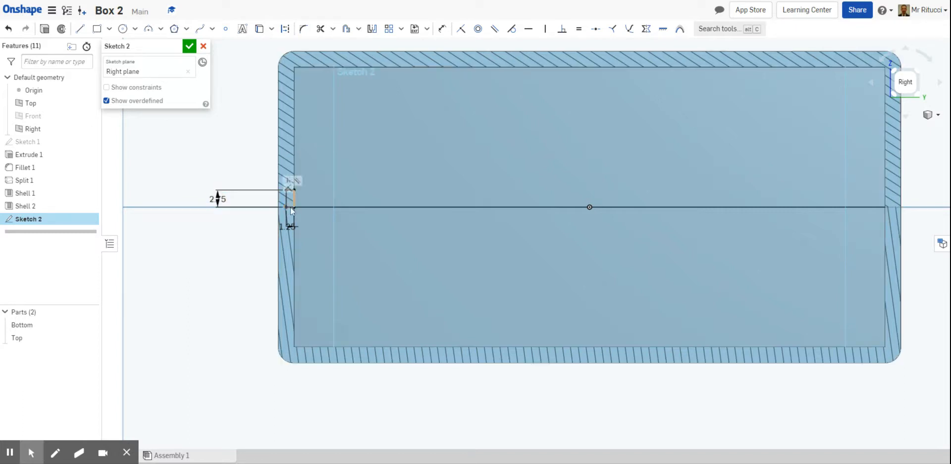
{"action": "left_click", "coordinate": [189, 47]}
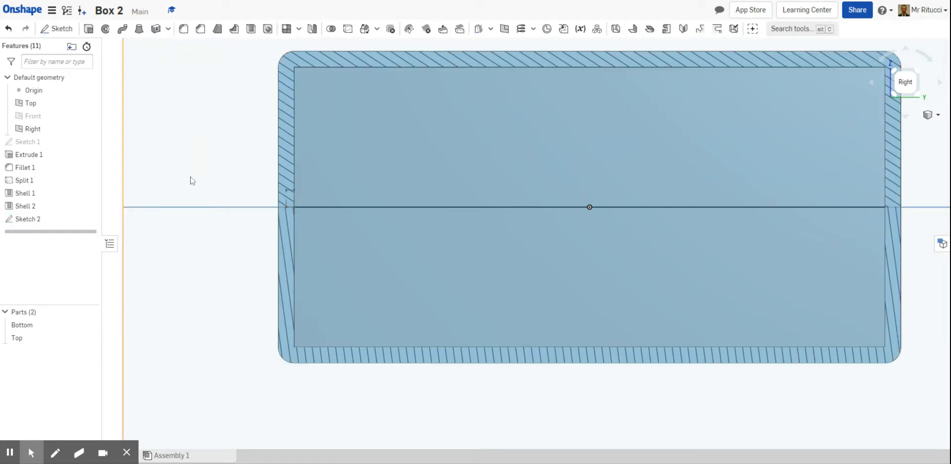
Turn off the section view to show the whole closed box.
{"action": "right_click_drag", "start_coordinate": [204, 252], "coordinate": [215, 258]}
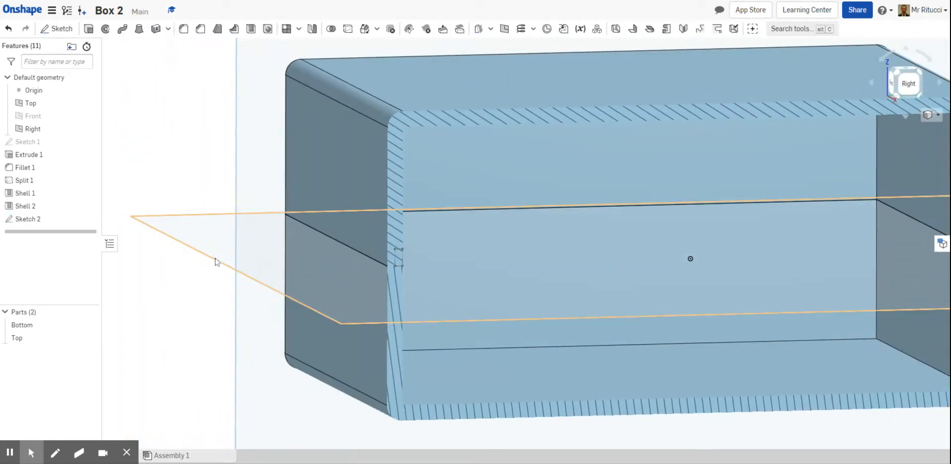
{"action": "scroll", "coordinate": [216, 258], "scroll_direction": "down", "scroll_amount": 3}
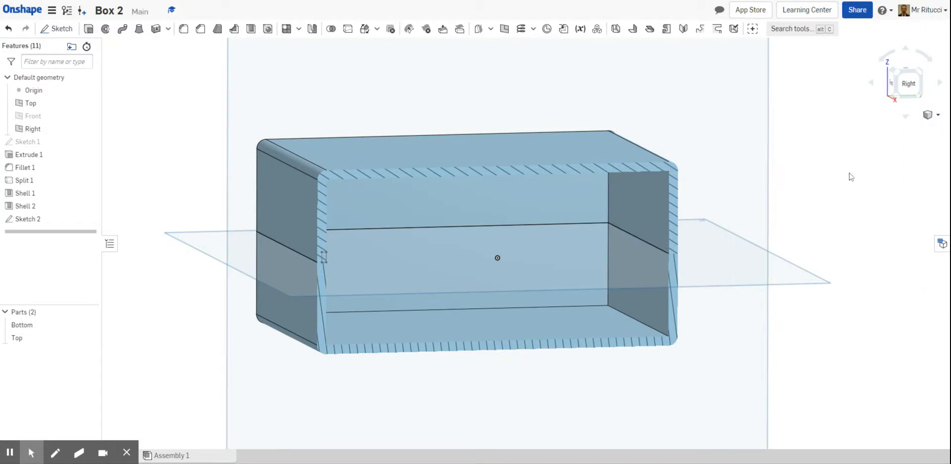
{"action": "left_click", "coordinate": [938, 116]}
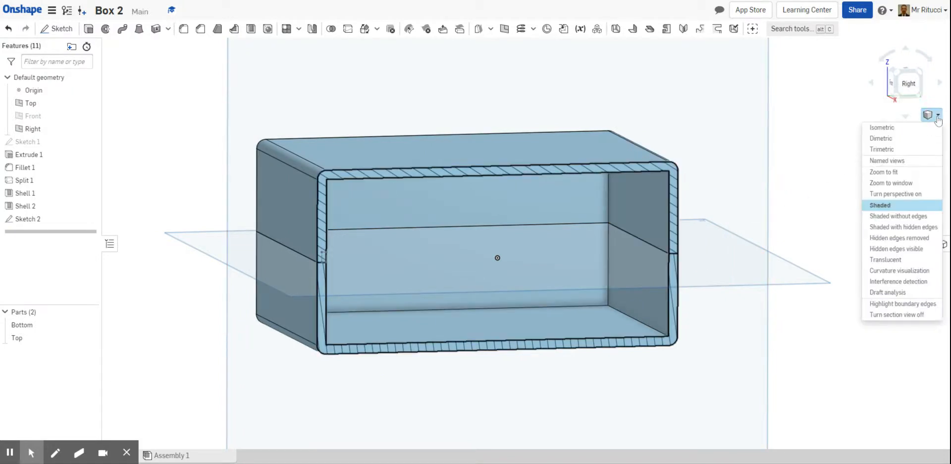
{"action": "left_click", "coordinate": [901, 315]}
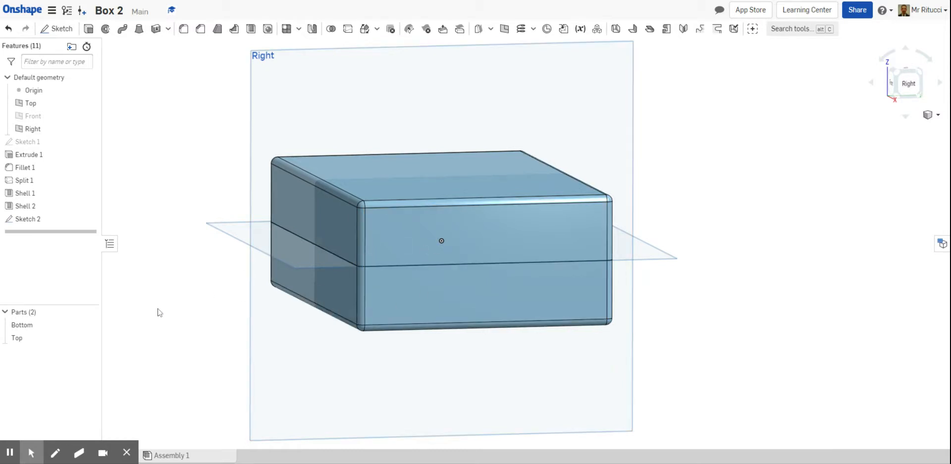
Hide the Bottom part to expose the open side of the Top half and the sketched rectangle.
{"action": "left_click", "coordinate": [89, 325]}
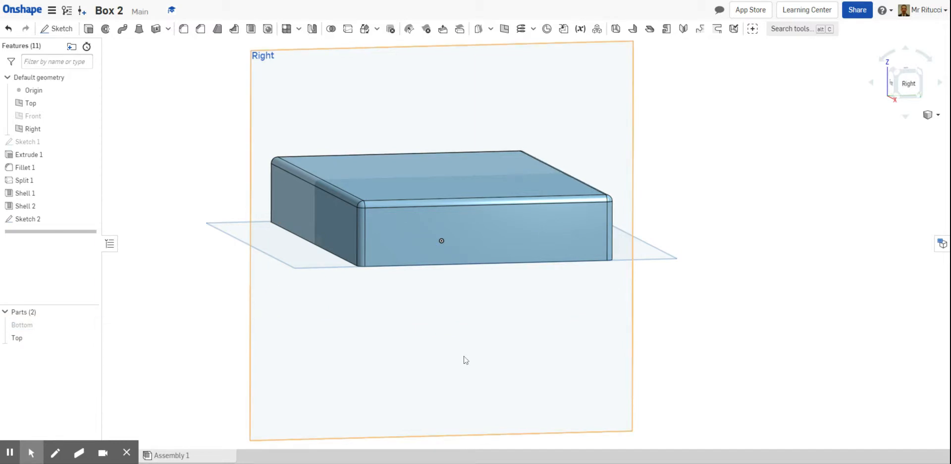
{"action": "right_click_drag", "start_coordinate": [671, 325], "coordinate": [664, 197]}
{"action": "scroll", "coordinate": [344, 218], "scroll_direction": "up", "scroll_amount": 10}
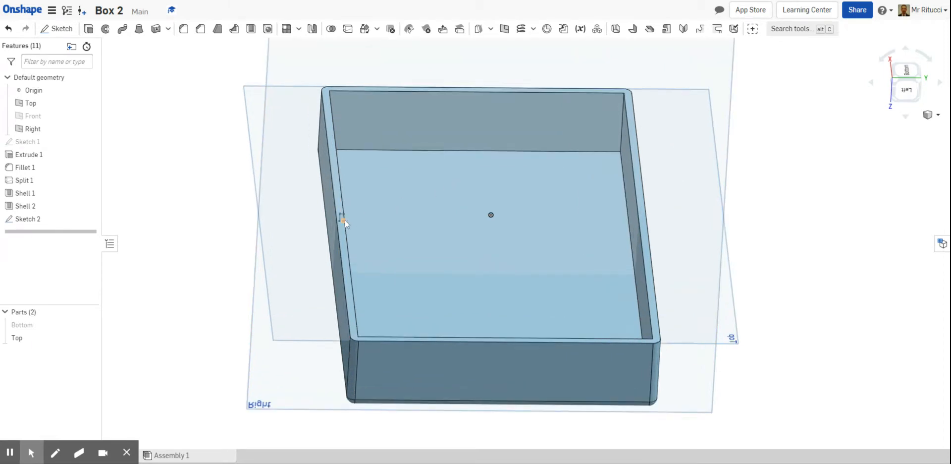
{"action": "scroll", "coordinate": [354, 227], "scroll_direction": "down", "scroll_amount": 10}
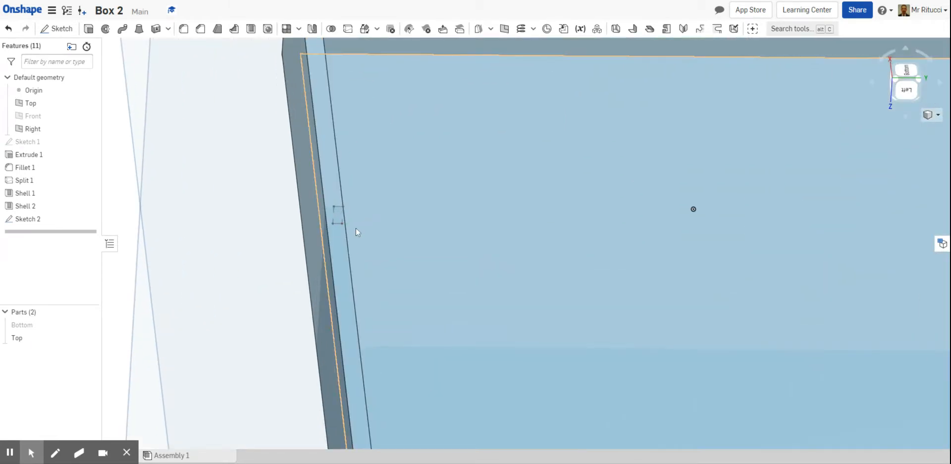
{"action": "scroll", "coordinate": [355, 227], "scroll_direction": "down", "scroll_amount": 3}
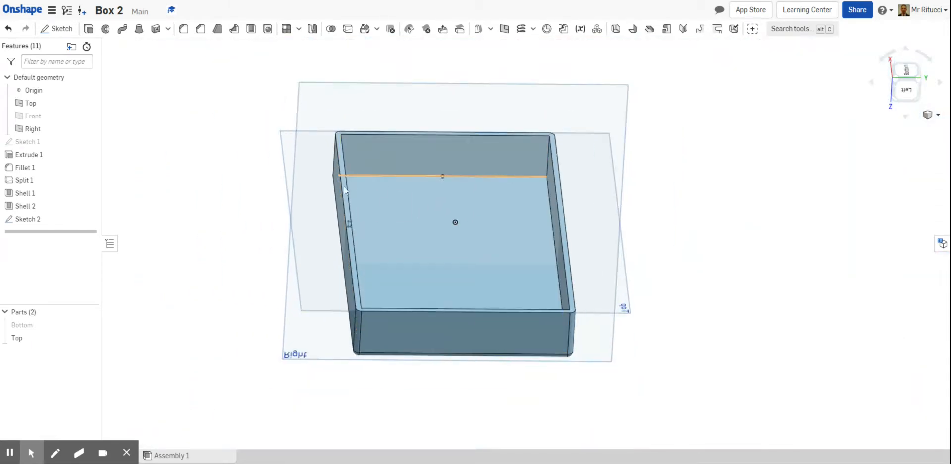
{"action": "scroll", "coordinate": [360, 221], "scroll_direction": "up", "scroll_amount": 5}
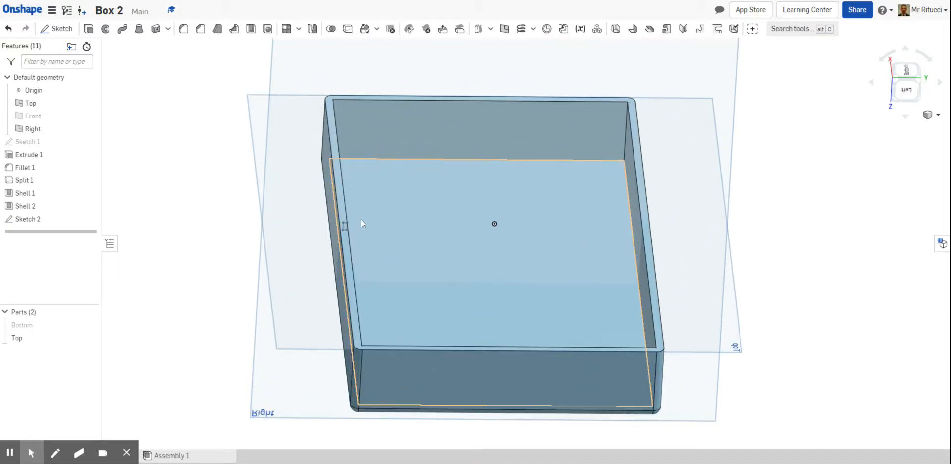
Hide the Right and Top default planes.
{"action": "scroll", "coordinate": [442, 220], "scroll_direction": "down", "scroll_amount": 2}
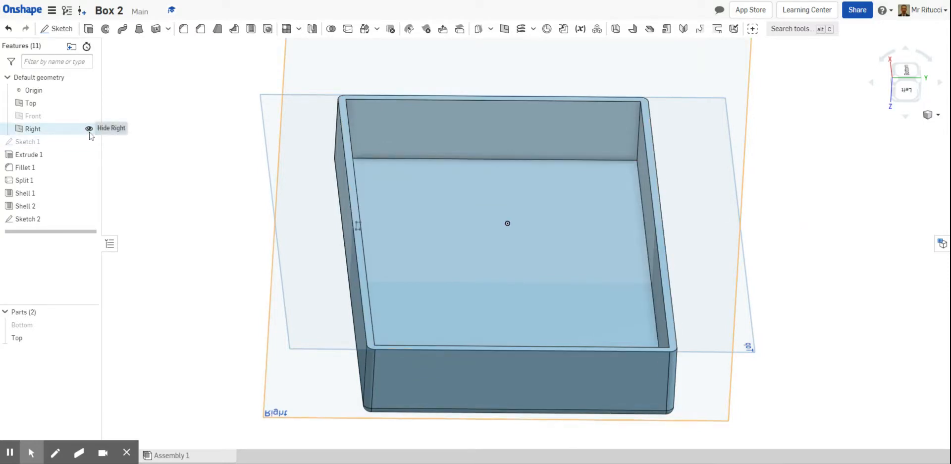
{"action": "left_click", "coordinate": [89, 130]}
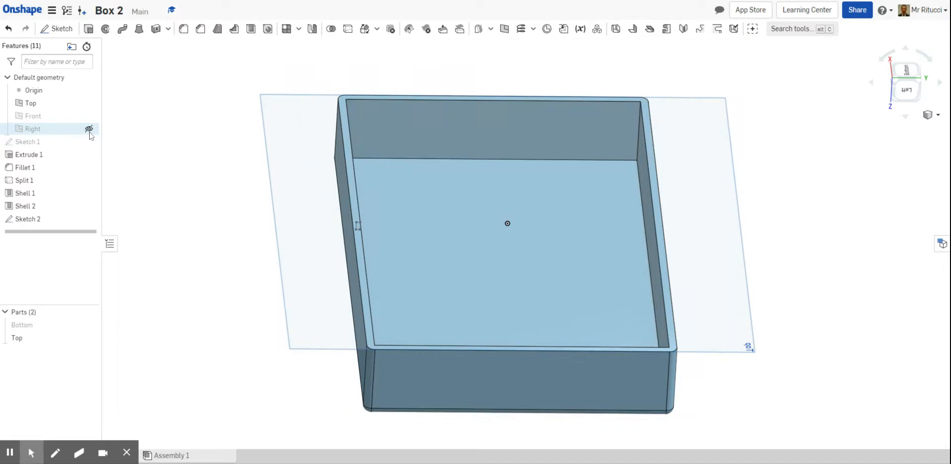
{"action": "left_click", "coordinate": [89, 103]}
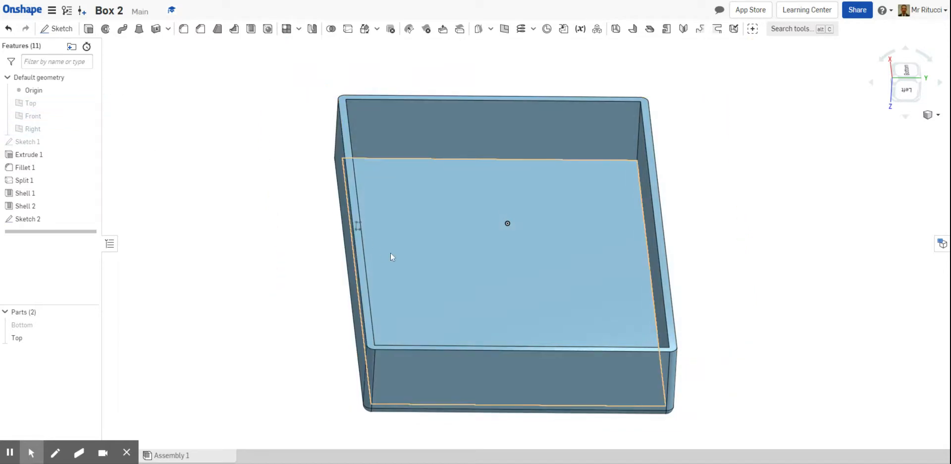
Start a solid sweep with the small rectangle of Sketch 2 on the rim as its profile.
{"action": "scroll", "coordinate": [391, 252], "scroll_direction": "up", "scroll_amount": 2}
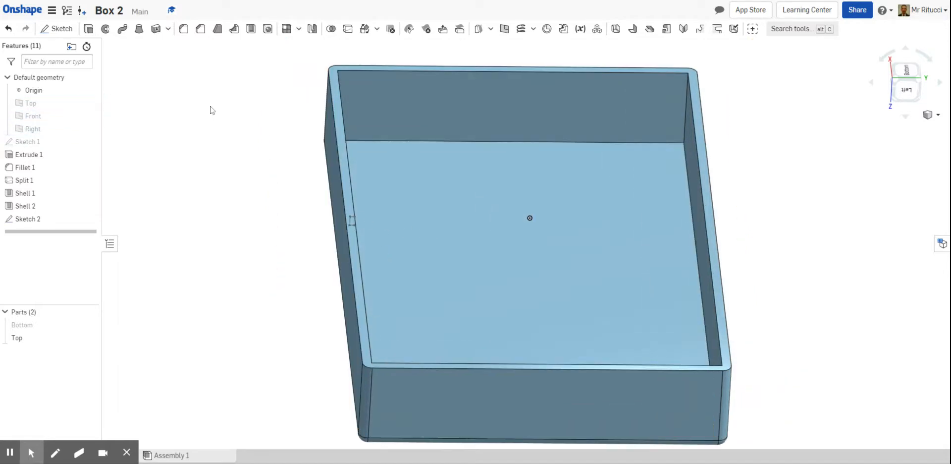
{"action": "left_click", "coordinate": [123, 28]}
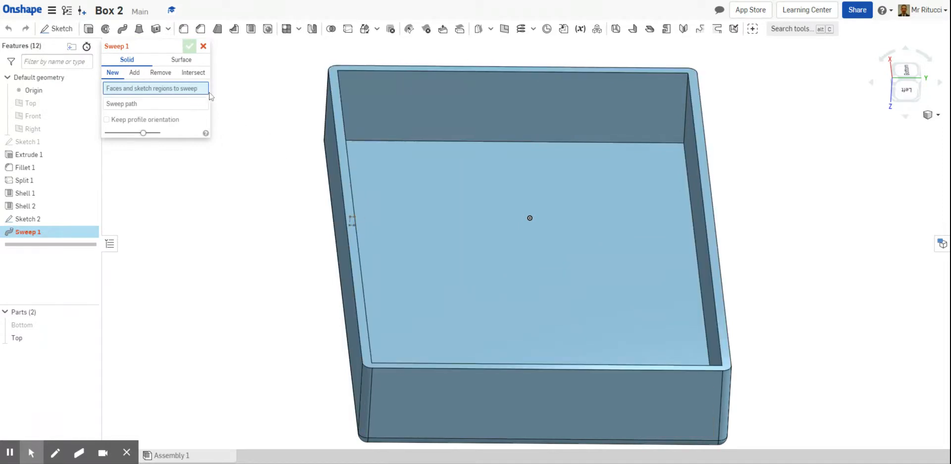
{"action": "scroll", "coordinate": [366, 230], "scroll_direction": "up", "scroll_amount": 5}
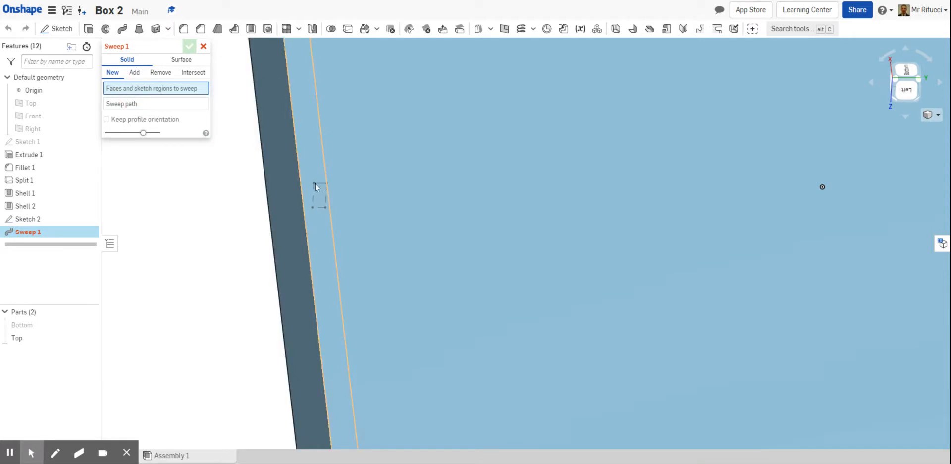
{"action": "mouse_move", "coordinate": [259, 214]}
{"action": "right_mouse_down"}
{"action": "mouse_move", "coordinate": [234, 213]}
{"action": "mouse_move", "coordinate": [243, 209]}
{"action": "right_mouse_up"}
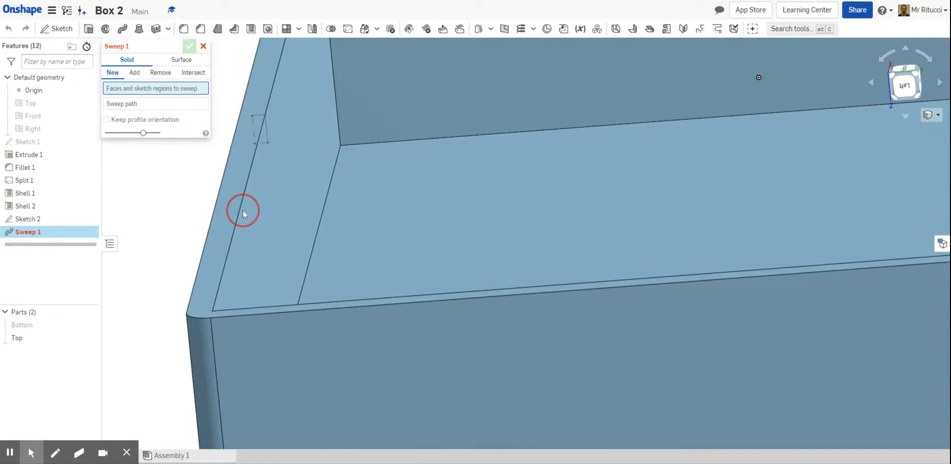
{"action": "left_click", "coordinate": [267, 132]}
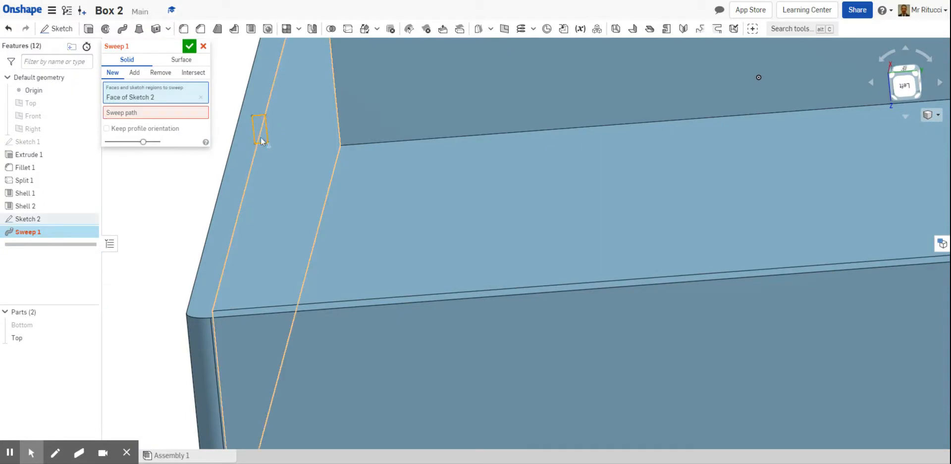
{"action": "right_click_drag", "start_coordinate": [265, 132], "coordinate": [174, 199]}
{"action": "scroll", "coordinate": [175, 200], "scroll_direction": "down", "scroll_amount": 2}
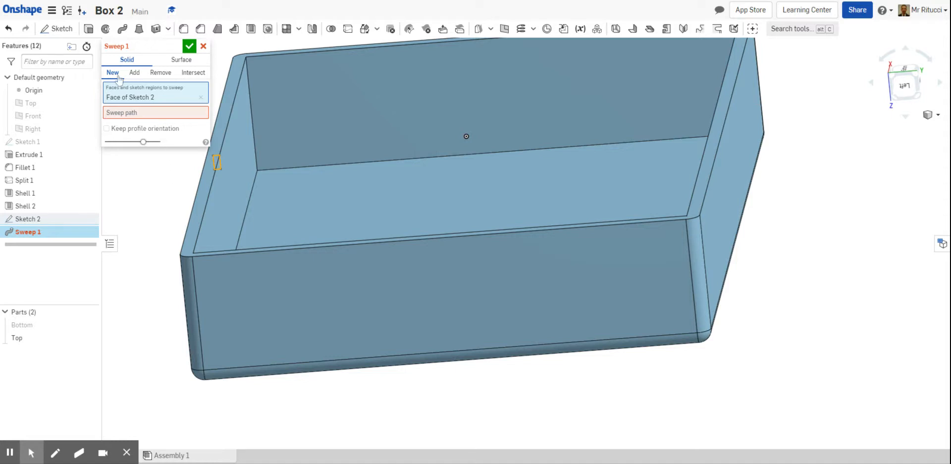
Set the sweep to Remove and cut the rectangle out of the Top half along its four inner rim edges.
{"action": "left_click", "coordinate": [155, 73]}
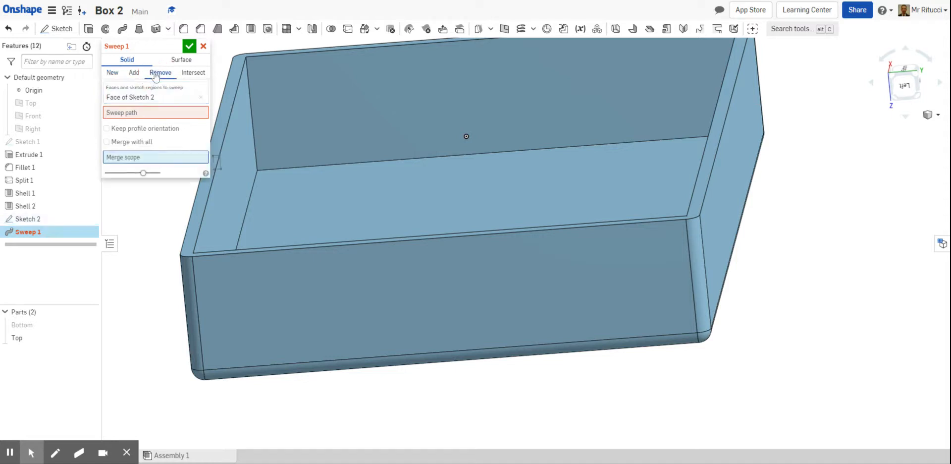
{"action": "left_click", "coordinate": [132, 113]}
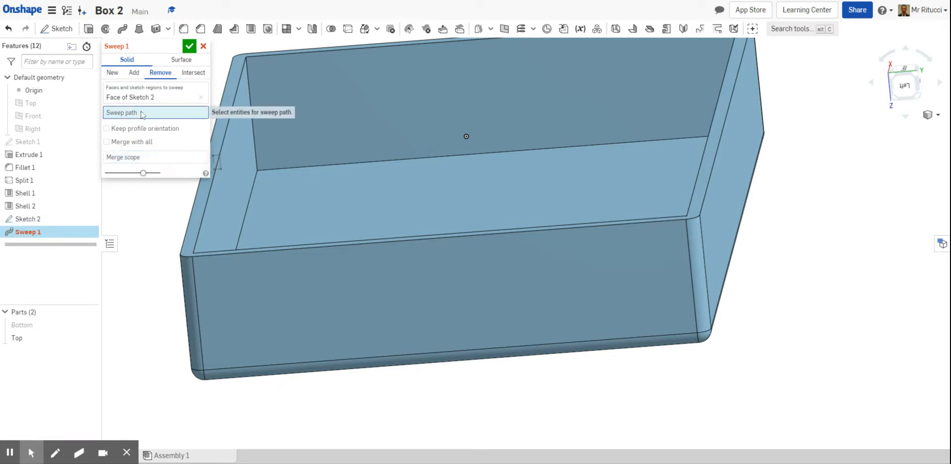
{"action": "left_click", "coordinate": [228, 139]}
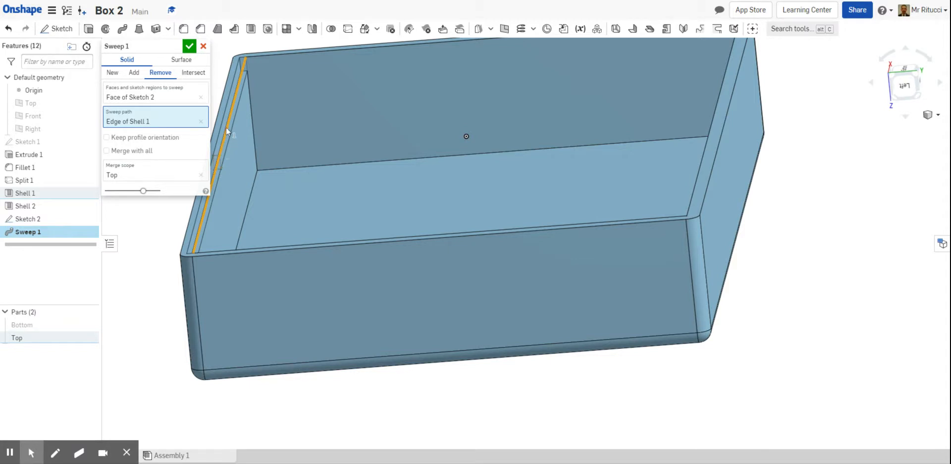
{"action": "left_click", "coordinate": [264, 56]}
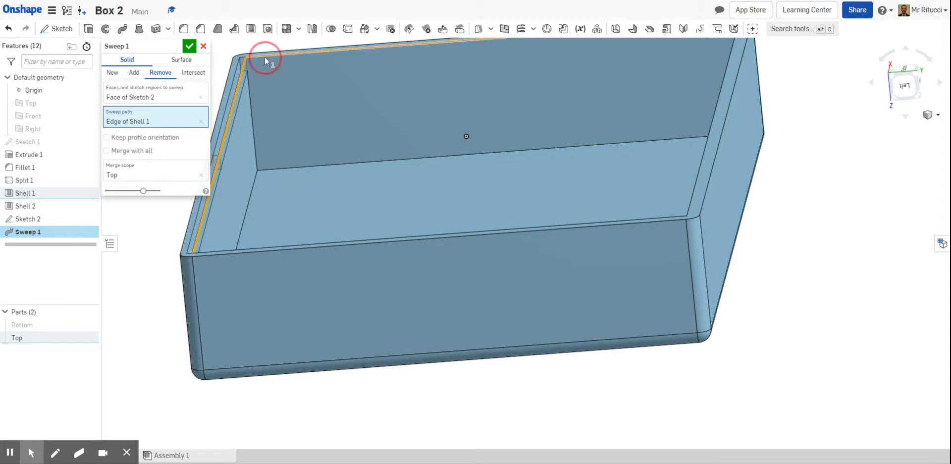
{"action": "scroll", "coordinate": [317, 134], "scroll_direction": "down", "scroll_amount": 3}
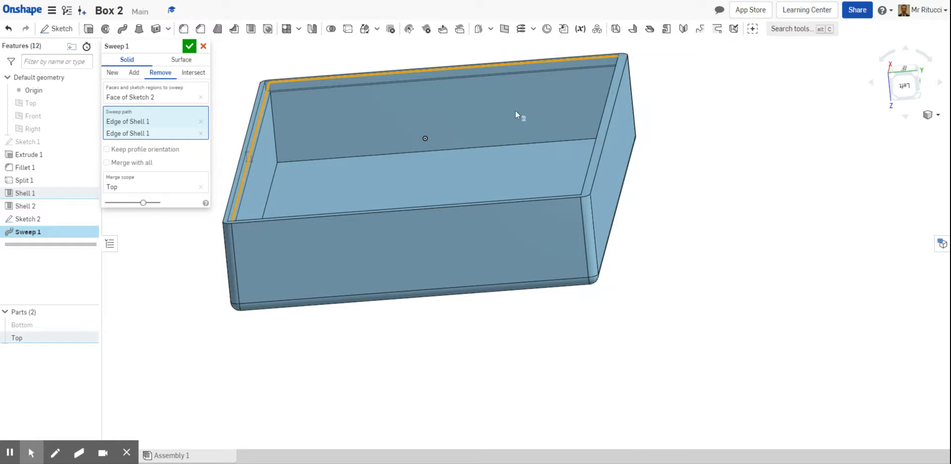
{"action": "left_click", "coordinate": [602, 109]}
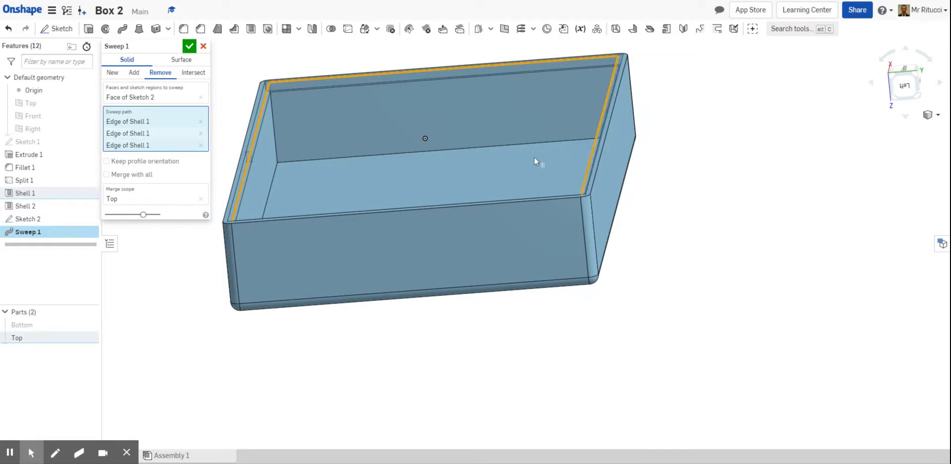
{"action": "left_click", "coordinate": [509, 198]}
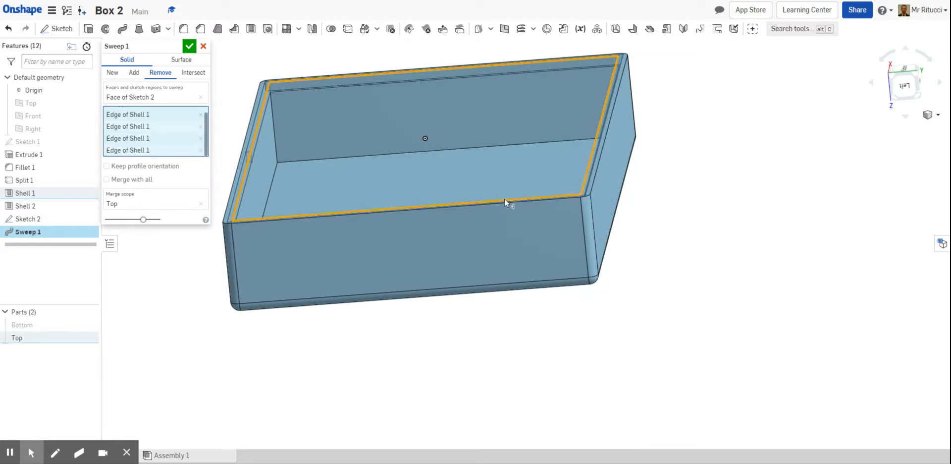
{"action": "mouse_move", "coordinate": [203, 315]}
{"action": "right_mouse_down"}
{"action": "mouse_move", "coordinate": [195, 314]}
{"action": "mouse_move", "coordinate": [221, 335]}
{"action": "mouse_move", "coordinate": [190, 323]}
{"action": "right_mouse_up"}
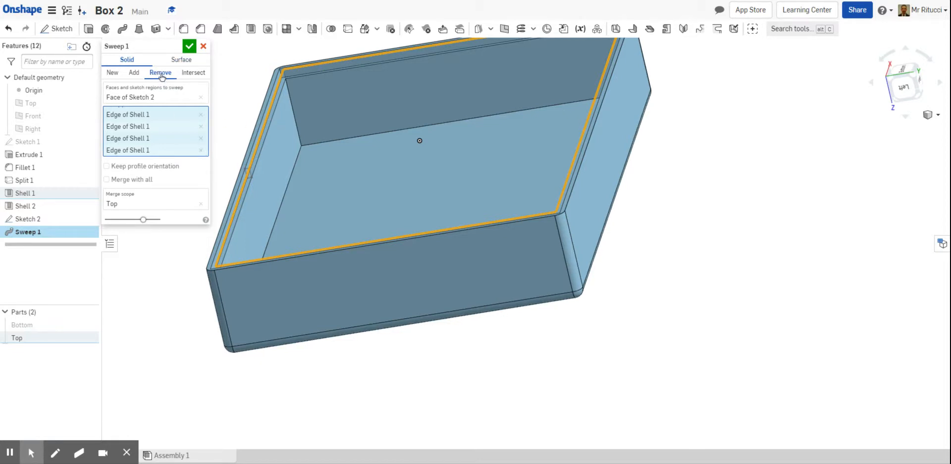
{"action": "left_click", "coordinate": [190, 46]}
Hide the Top part, and show the Bottom part together with the rectangle of Sketch 2.
{"action": "scroll", "coordinate": [176, 157], "scroll_direction": "down", "scroll_amount": 2}
{"action": "mouse_move", "coordinate": [142, 192]}
{"action": "right_mouse_down"}
{"action": "mouse_move", "coordinate": [178, 185]}
{"action": "mouse_move", "coordinate": [135, 198]}
{"action": "mouse_move", "coordinate": [164, 185]}
{"action": "mouse_move", "coordinate": [155, 194]}
{"action": "right_mouse_up"}
{"action": "scroll", "coordinate": [178, 200], "scroll_direction": "down", "scroll_amount": 2}
{"action": "scroll", "coordinate": [252, 145], "scroll_direction": "up", "scroll_amount": 2}
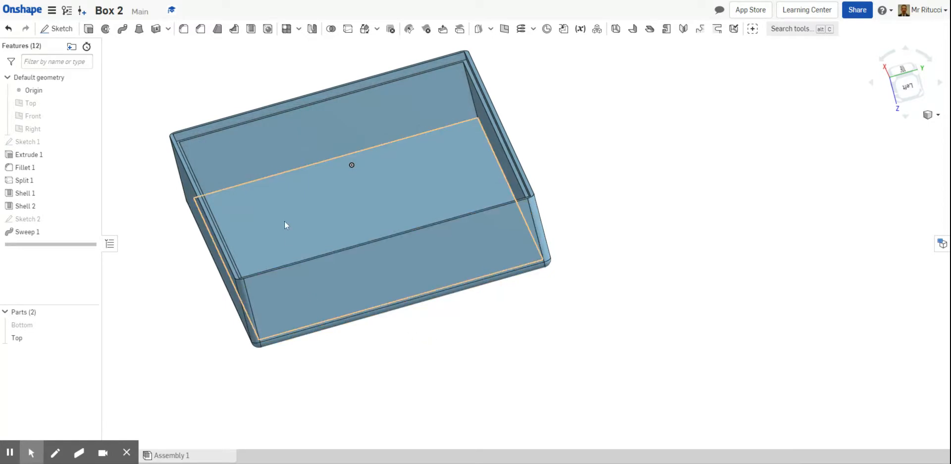
{"action": "scroll", "coordinate": [284, 221], "scroll_direction": "down", "scroll_amount": 2}
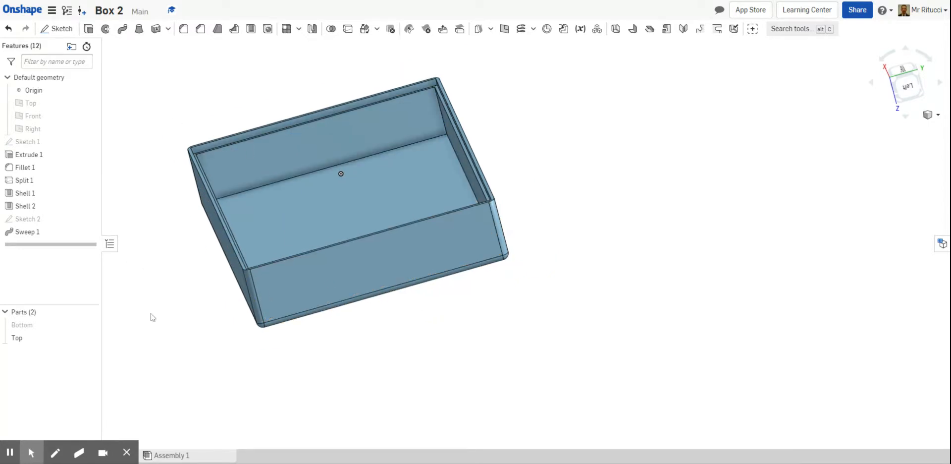
{"action": "left_click", "coordinate": [89, 337]}
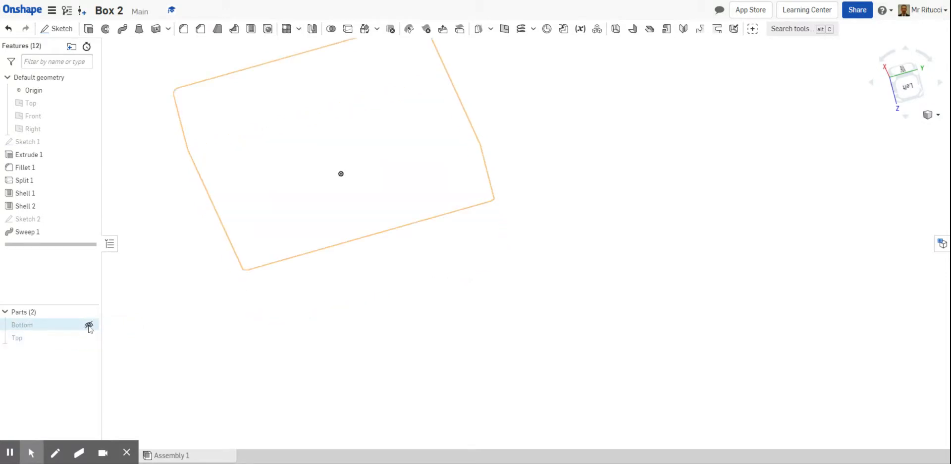
{"action": "left_click", "coordinate": [89, 326]}
{"action": "scroll", "coordinate": [157, 186], "scroll_direction": "up", "scroll_amount": 2}
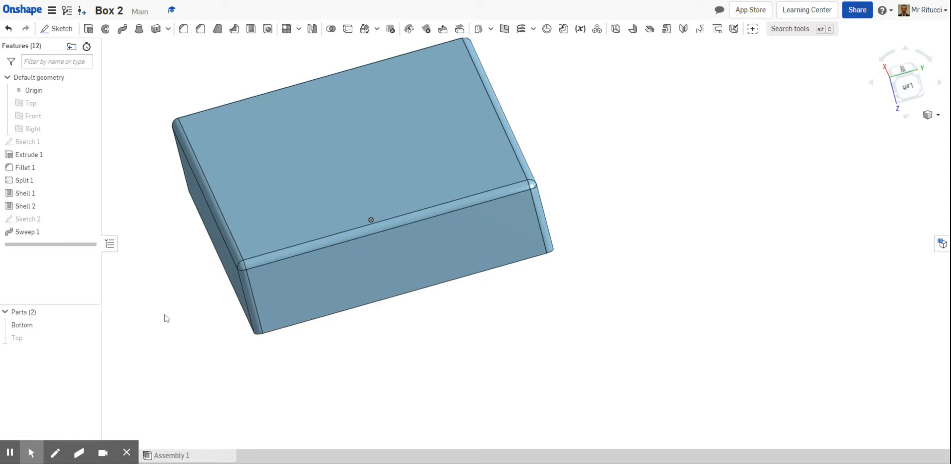
{"action": "right_click_drag", "start_coordinate": [188, 327], "coordinate": [173, 310]}
{"action": "left_click", "coordinate": [91, 218]}
Start a second sweep set to Add, with the rectangle of Sketch 2 as its profile.
{"action": "scroll", "coordinate": [192, 356], "scroll_direction": "up", "scroll_amount": 3}
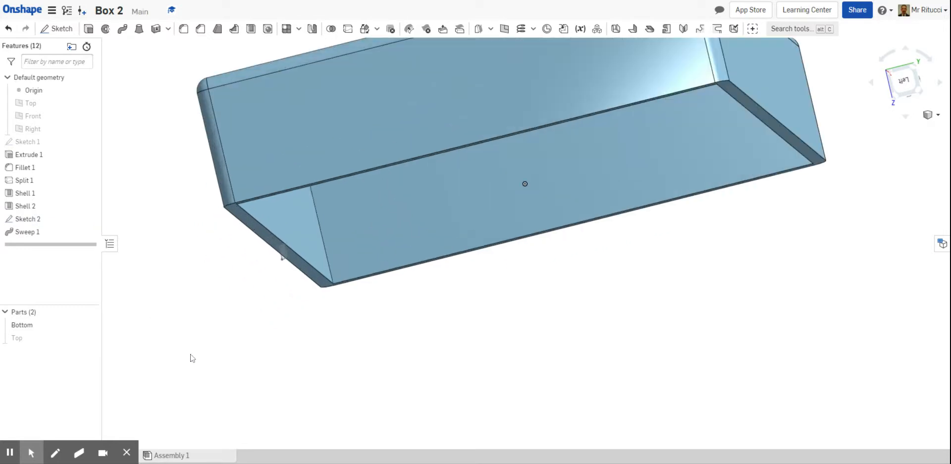
{"action": "scroll", "coordinate": [283, 358], "scroll_direction": "down", "scroll_amount": 1}
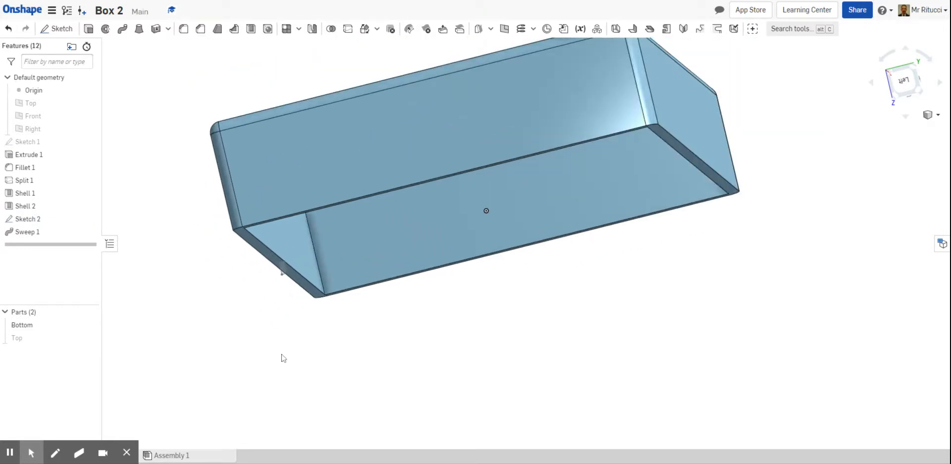
{"action": "right_click_drag", "start_coordinate": [327, 360], "coordinate": [319, 353]}
{"action": "scroll", "coordinate": [310, 319], "scroll_direction": "up", "scroll_amount": 3}
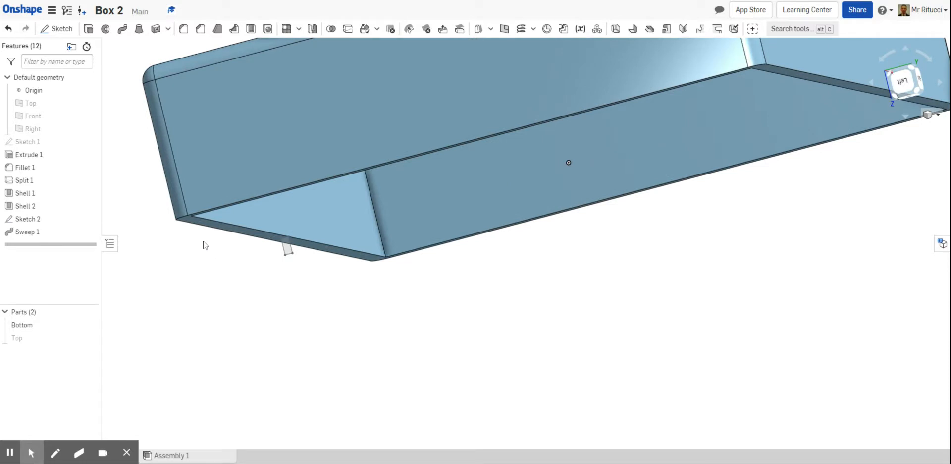
{"action": "scroll", "coordinate": [179, 150], "scroll_direction": "down", "scroll_amount": 3}
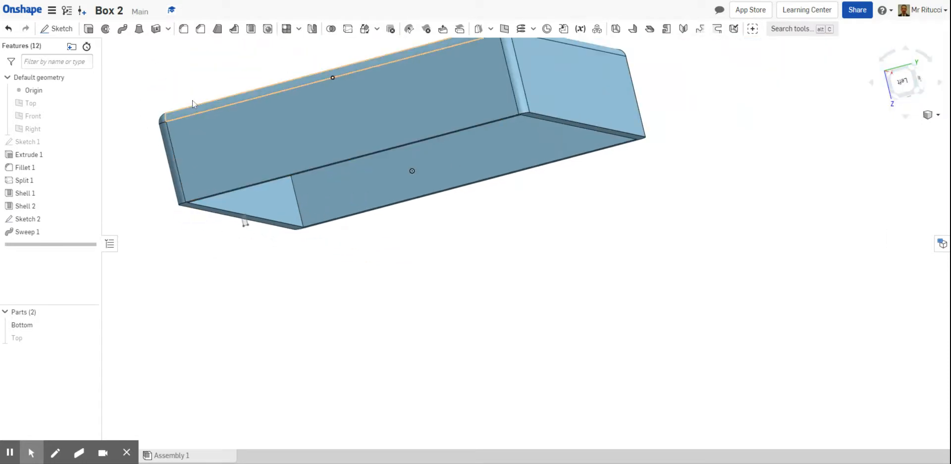
{"action": "left_click", "coordinate": [122, 30]}
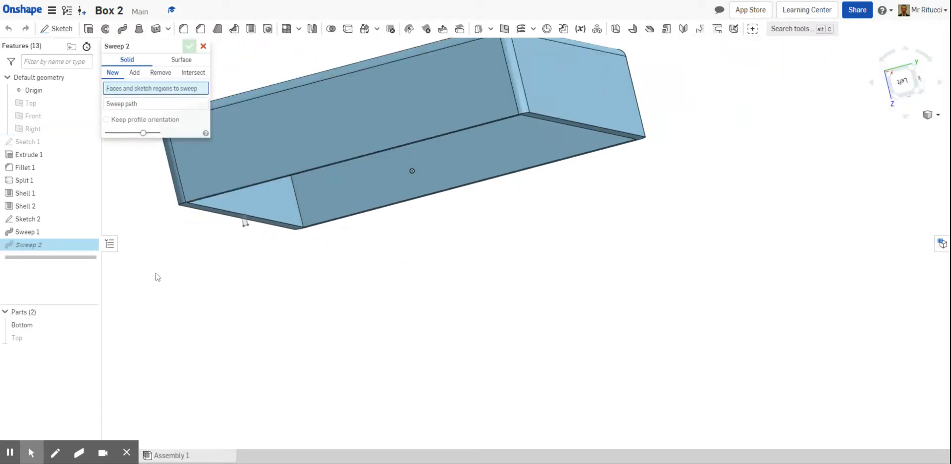
{"action": "scroll", "coordinate": [158, 273], "scroll_direction": "up", "scroll_amount": 2}
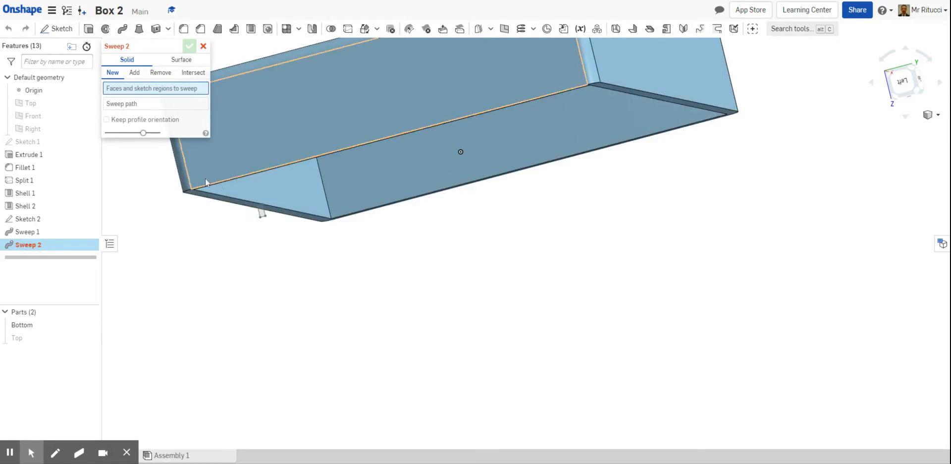
{"action": "left_click", "coordinate": [135, 73]}
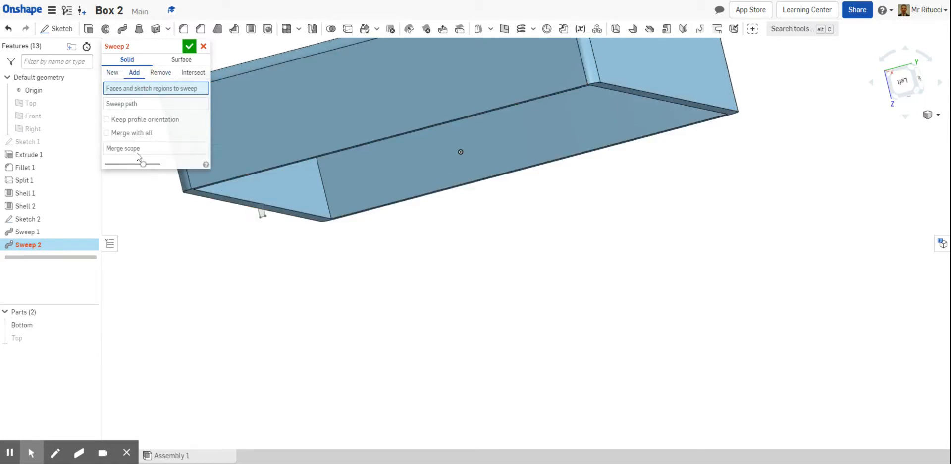
{"action": "left_click", "coordinate": [262, 216]}
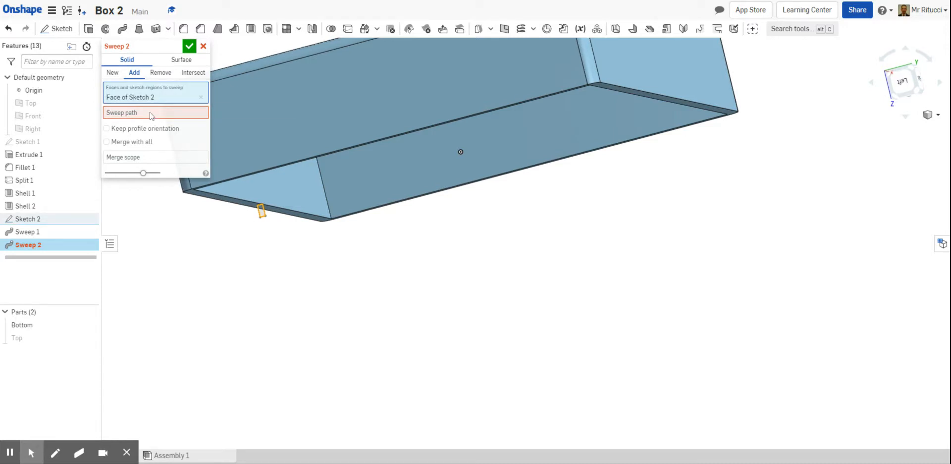
Sweep the lip around the Bottom half along its four inner rim edges and finish the feature.
{"action": "left_click", "coordinate": [180, 113]}
{"action": "left_click", "coordinate": [272, 209]}
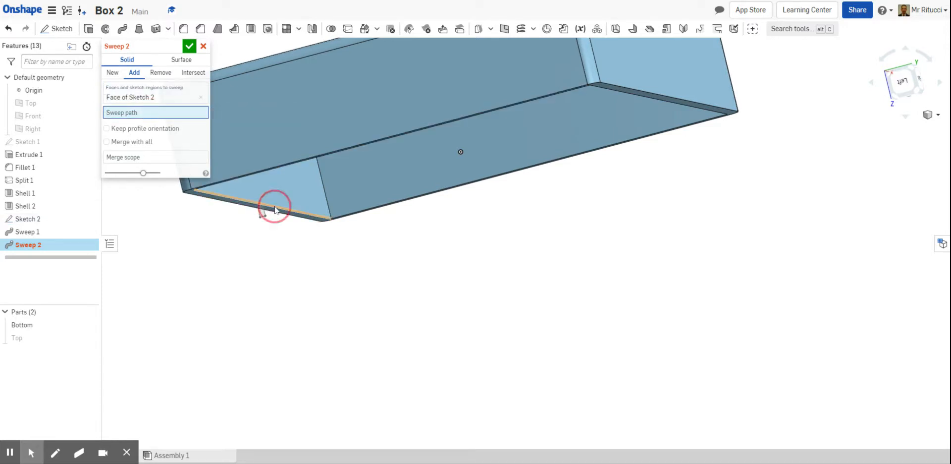
{"action": "left_click", "coordinate": [353, 213]}
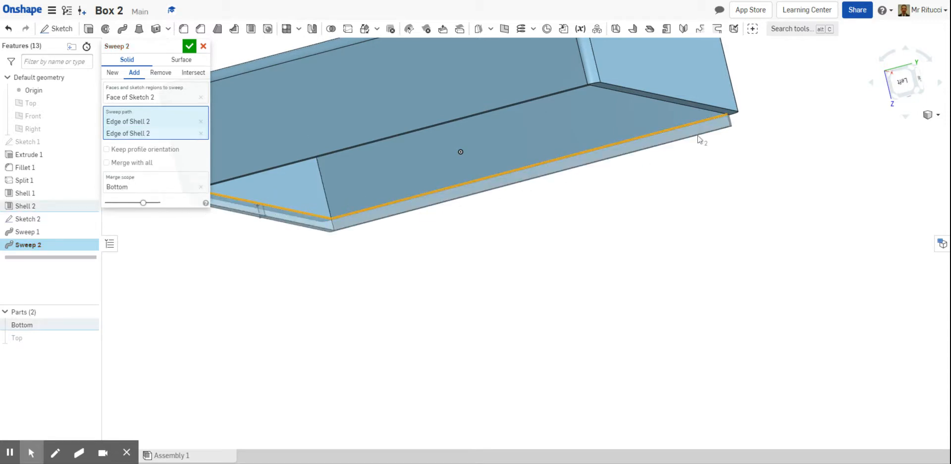
{"action": "left_click", "coordinate": [693, 107]}
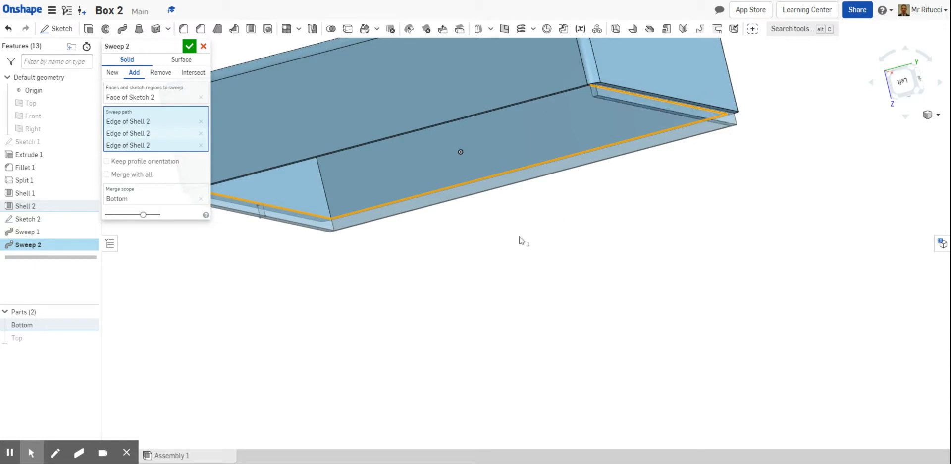
{"action": "right_click_drag", "start_coordinate": [402, 270], "coordinate": [405, 254]}
{"action": "left_click", "coordinate": [299, 92]}
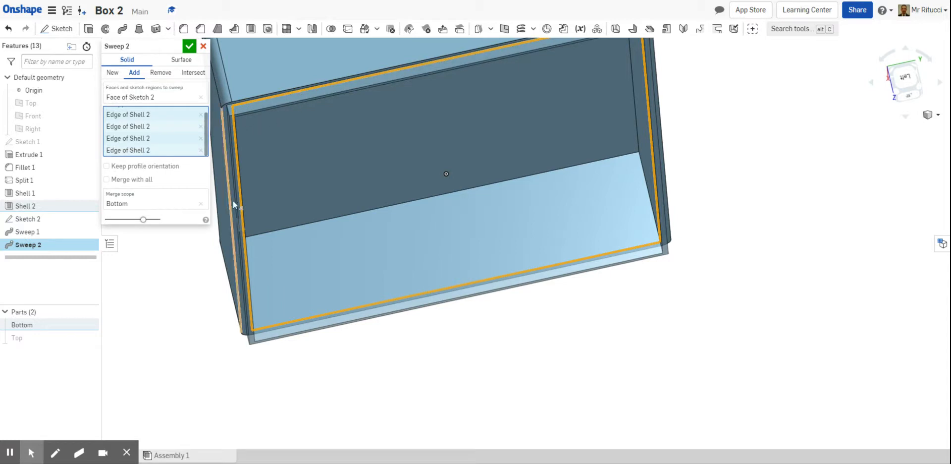
{"action": "left_click", "coordinate": [189, 46]}
Show the Top part together with the Bottom part and view the closed box.
{"action": "right_click_drag", "start_coordinate": [185, 178], "coordinate": [169, 223]}
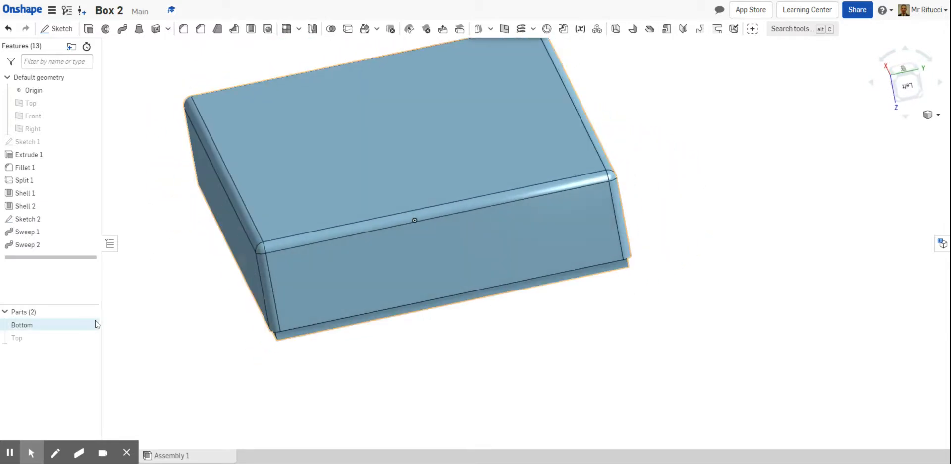
{"action": "left_click", "coordinate": [89, 324]}
{"action": "left_click", "coordinate": [89, 337]}
{"action": "left_click", "coordinate": [89, 324]}
{"action": "scroll", "coordinate": [212, 316], "scroll_direction": "down", "scroll_amount": 2}
{"action": "scroll", "coordinate": [212, 316], "scroll_direction": "up", "scroll_amount": 2}
{"action": "scroll", "coordinate": [212, 316], "scroll_direction": "down", "scroll_amount": 1}
{"action": "right_click_drag", "start_coordinate": [192, 327], "coordinate": [194, 325]}
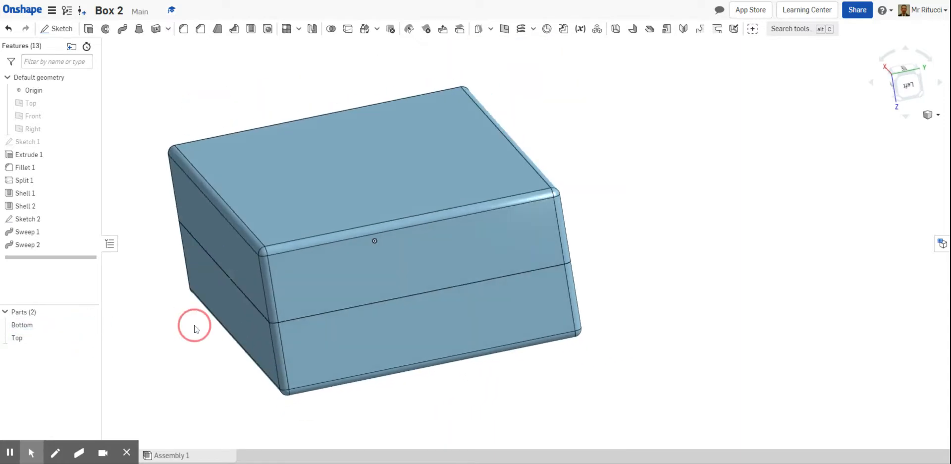
{"action": "scroll", "coordinate": [194, 326], "scroll_direction": "down", "scroll_amount": 2}
{"action": "scroll", "coordinate": [194, 325], "scroll_direction": "up", "scroll_amount": 1}
{"action": "scroll", "coordinate": [196, 329], "scroll_direction": "up", "scroll_amount": 2}
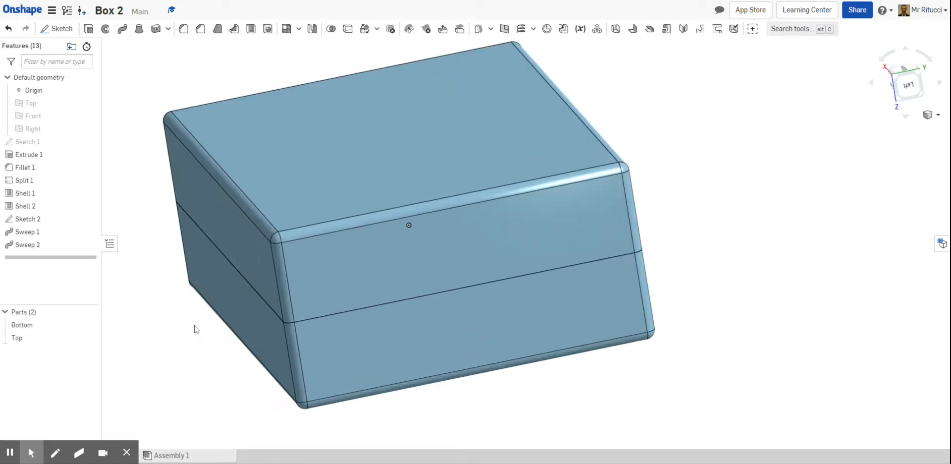
Show the Right plane through the closed box.
{"action": "left_click", "coordinate": [91, 128]}
{"action": "scroll", "coordinate": [126, 165], "scroll_direction": "down", "scroll_amount": 2}
{"action": "scroll", "coordinate": [126, 165], "scroll_direction": "down", "scroll_amount": 1}
{"action": "scroll", "coordinate": [126, 165], "scroll_direction": "up", "scroll_amount": 1}
{"action": "scroll", "coordinate": [126, 165], "scroll_direction": "down", "scroll_amount": 2}
{"action": "scroll", "coordinate": [126, 165], "scroll_direction": "up", "scroll_amount": 3}
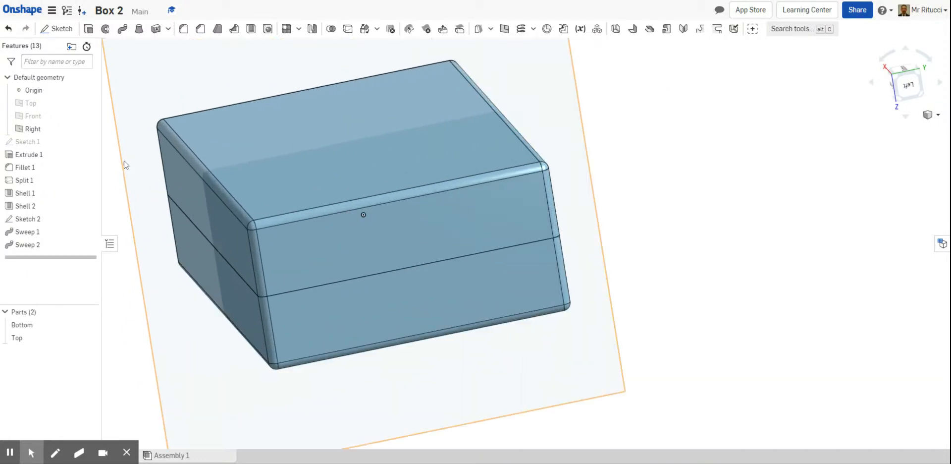
Section the closed box at the Right plane and inspect the lip joint in the cut from the Left view.
{"action": "left_click", "coordinate": [937, 116]}
{"action": "left_click", "coordinate": [895, 315]}
{"action": "scroll", "coordinate": [702, 270], "scroll_direction": "down", "scroll_amount": 3}
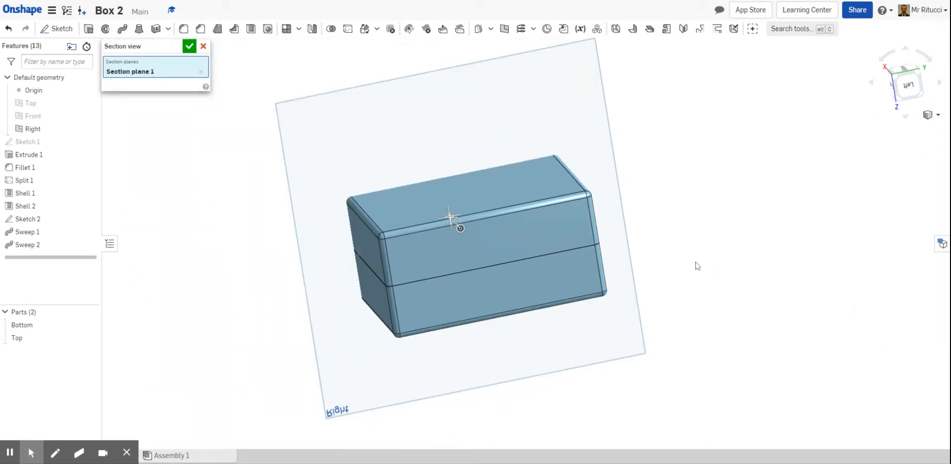
{"action": "left_click", "coordinate": [477, 81]}
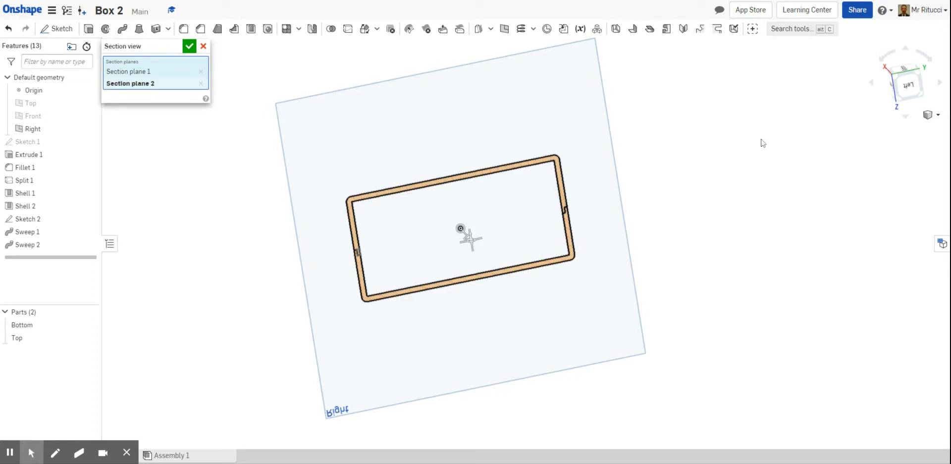
{"action": "left_click", "coordinate": [907, 85]}
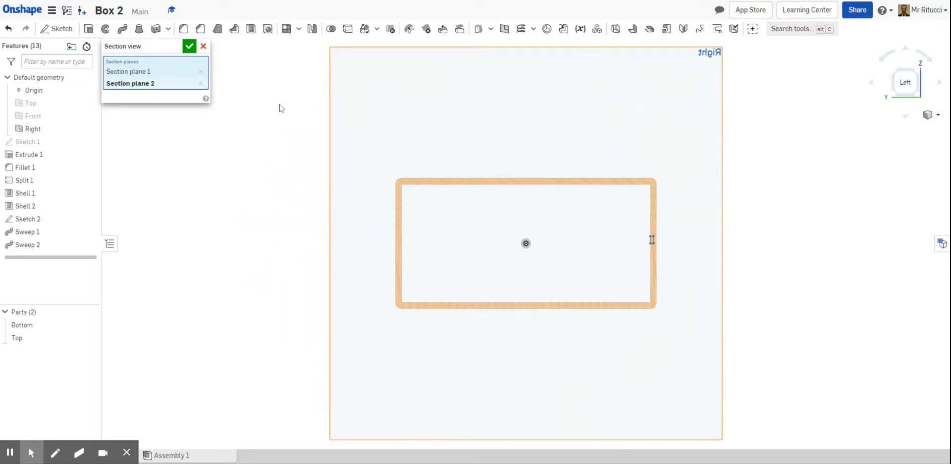
{"action": "left_click", "coordinate": [189, 47]}
{"action": "scroll", "coordinate": [333, 155], "scroll_direction": "up", "scroll_amount": 2}
{"action": "scroll", "coordinate": [333, 154], "scroll_direction": "up", "scroll_amount": 1}
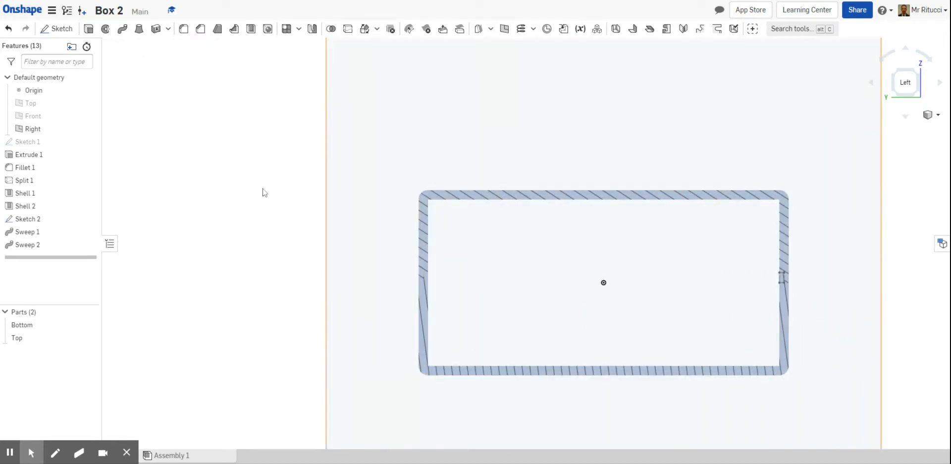
Turn the section view off and hide Sketch 2.
{"action": "left_click", "coordinate": [934, 120]}
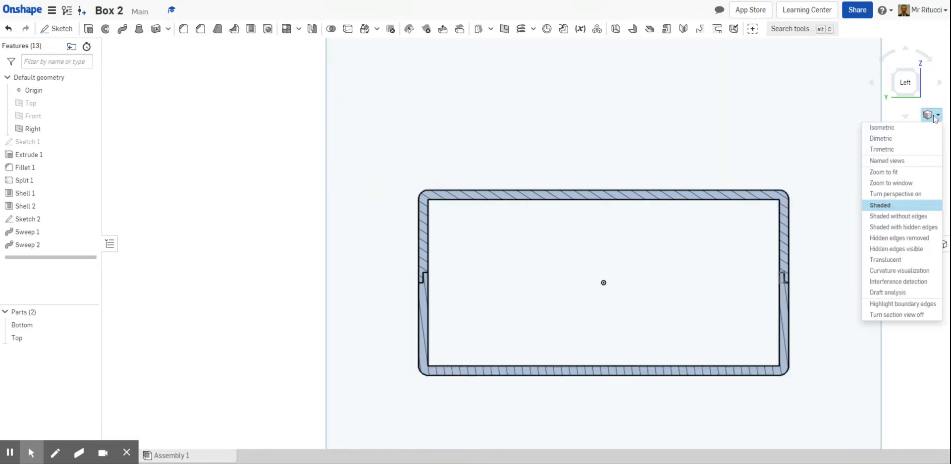
{"action": "left_click", "coordinate": [913, 315]}
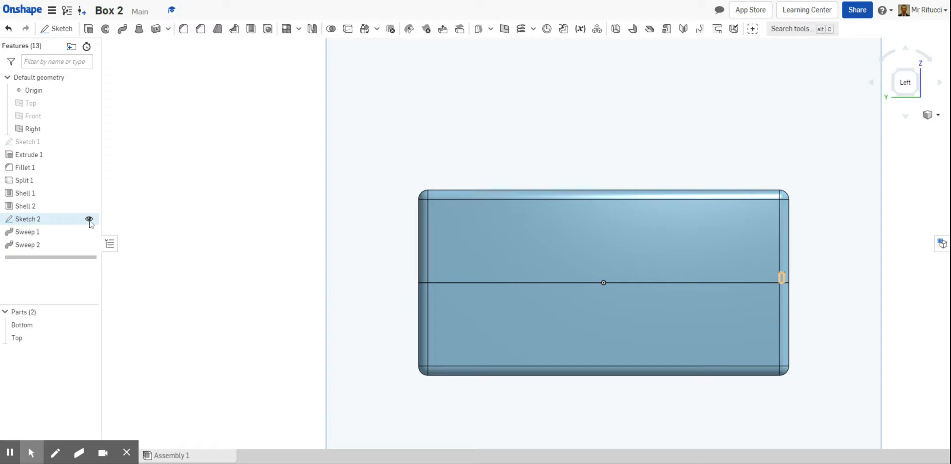
{"action": "right_click_drag", "start_coordinate": [197, 217], "coordinate": [214, 229]}
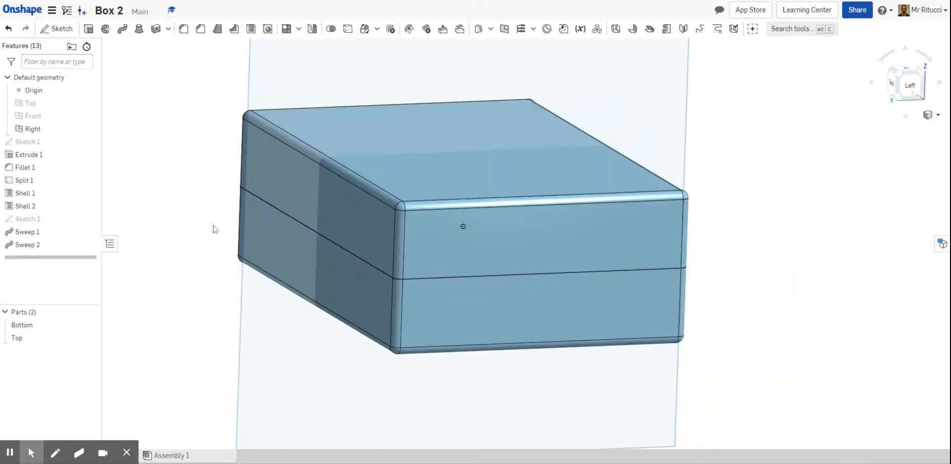
Section the closed box again with the Right plane and look at the cut squarely from the left.
{"action": "left_click", "coordinate": [930, 115]}
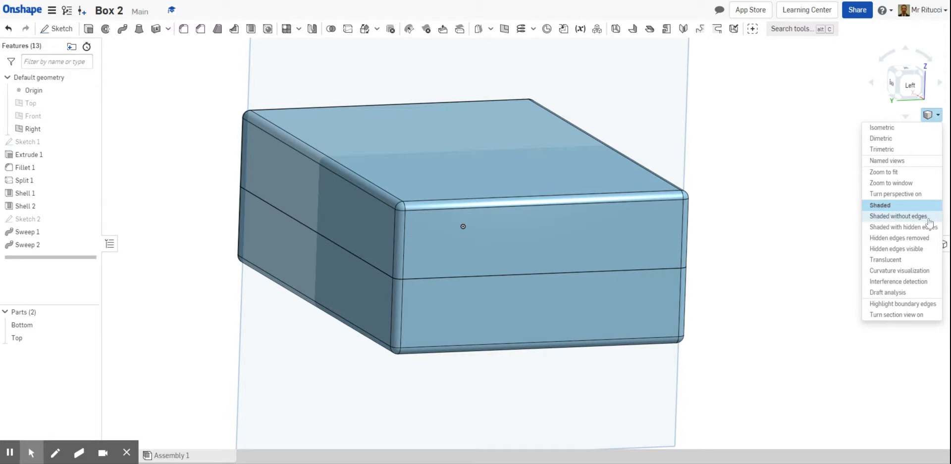
{"action": "left_click", "coordinate": [898, 314]}
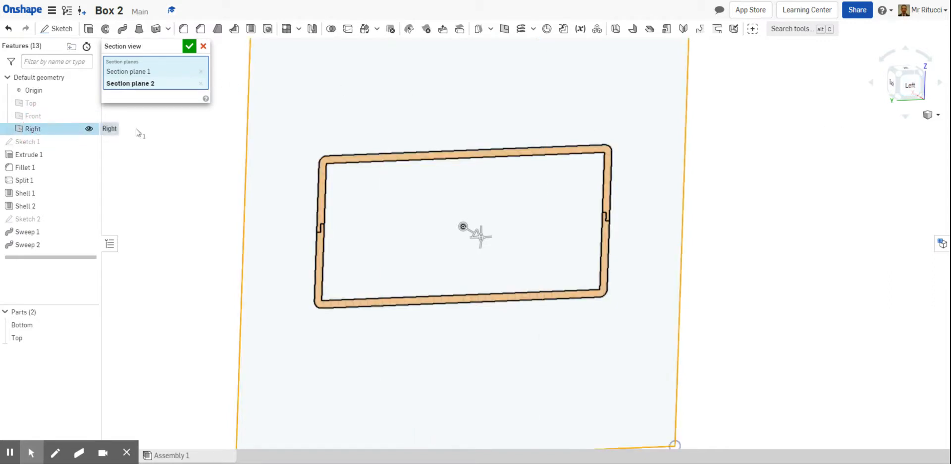
{"action": "left_click", "coordinate": [91, 131]}
{"action": "left_click", "coordinate": [249, 146]}
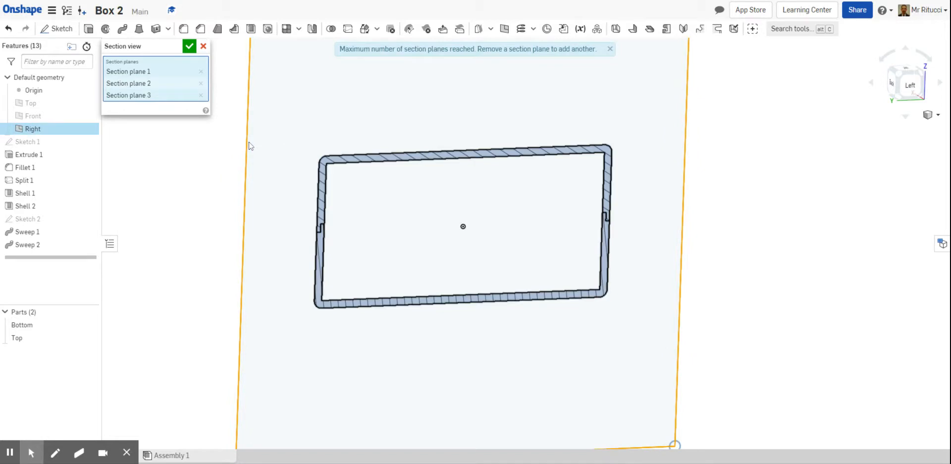
{"action": "left_click", "coordinate": [910, 84]}
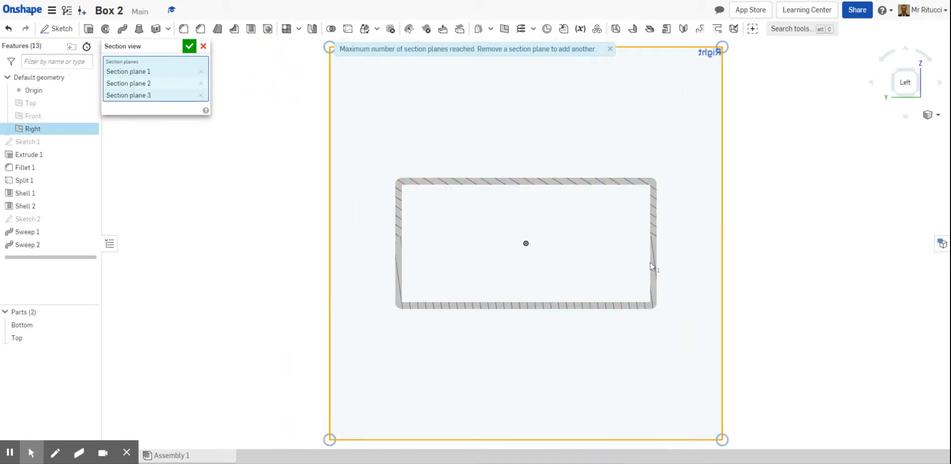
{"action": "scroll", "coordinate": [650, 262], "scroll_direction": "up", "scroll_amount": 3}
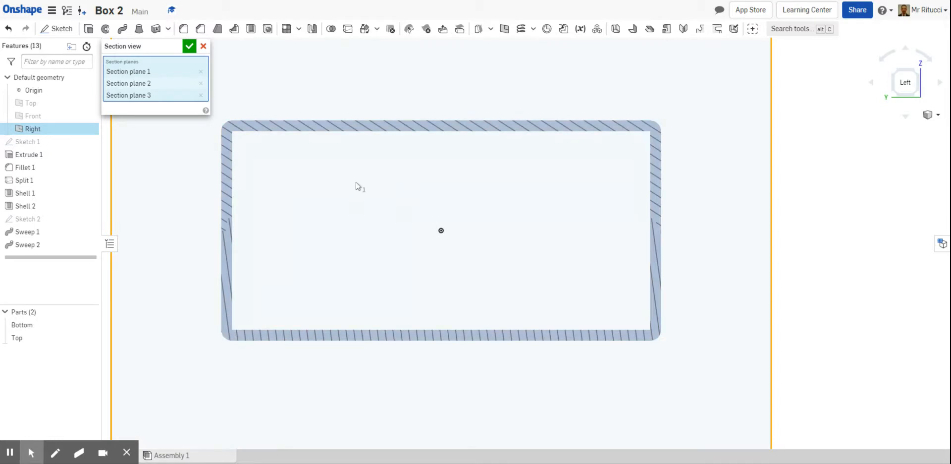
Remove Section plane 1 and Section plane 2, and accept the section view with Section plane 3 alone.
{"action": "left_click", "coordinate": [201, 72]}
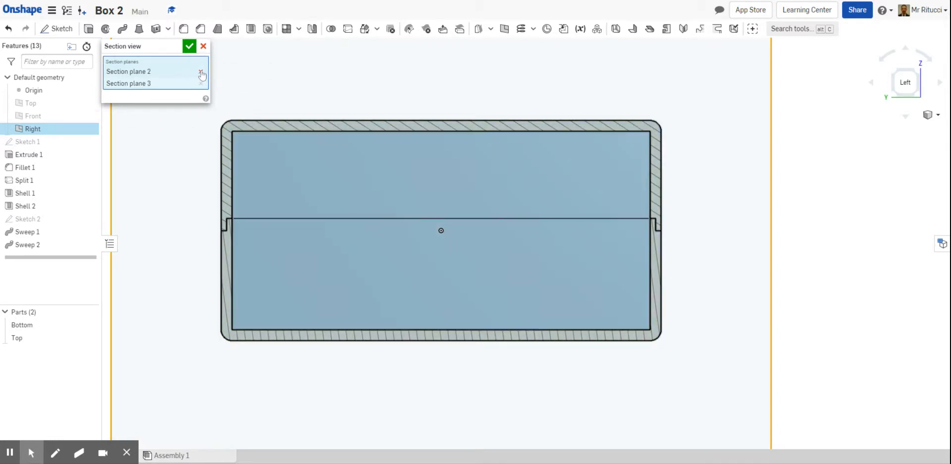
{"action": "left_click", "coordinate": [200, 73]}
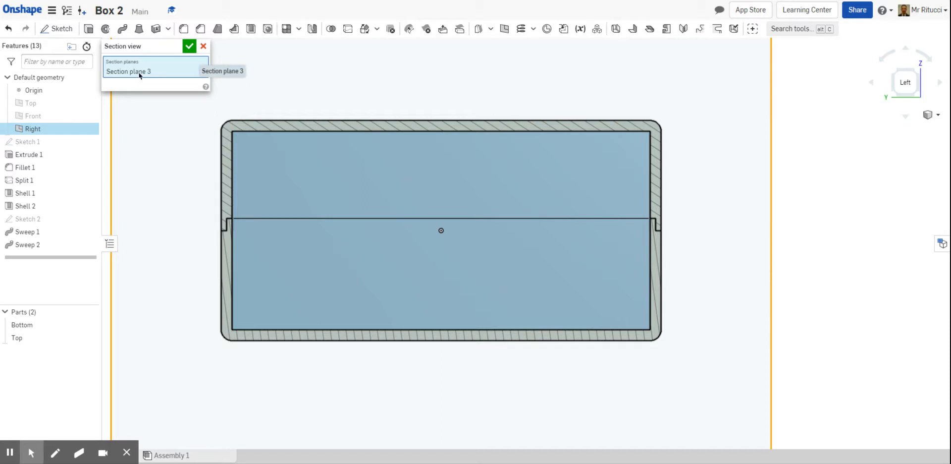
{"action": "left_click", "coordinate": [189, 46]}
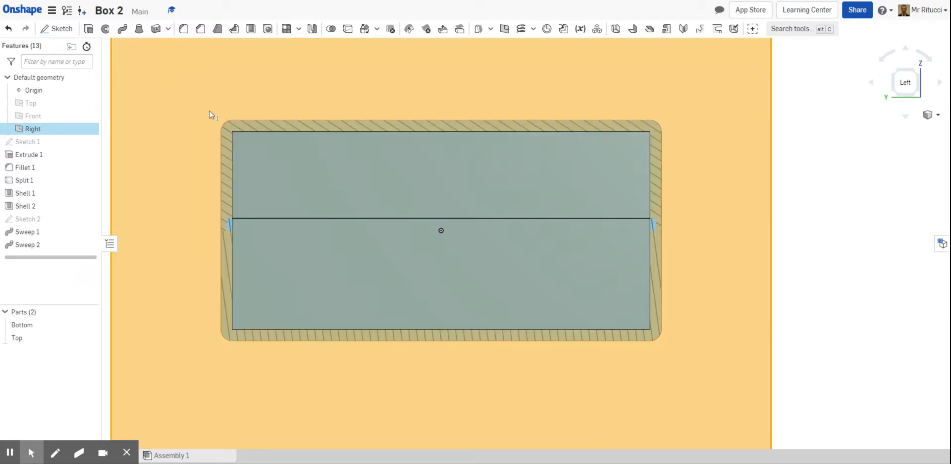
{"action": "scroll", "coordinate": [703, 200], "scroll_direction": "down", "scroll_amount": 3}
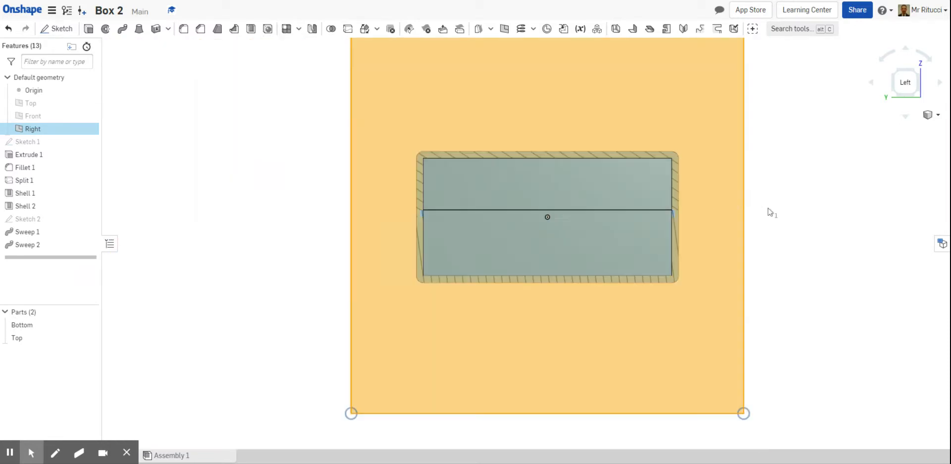
Turn the section view off and hide the Right plane, leaving the closed box in a three-dimensional view.
{"action": "left_click", "coordinate": [937, 115]}
{"action": "left_click", "coordinate": [901, 326]}
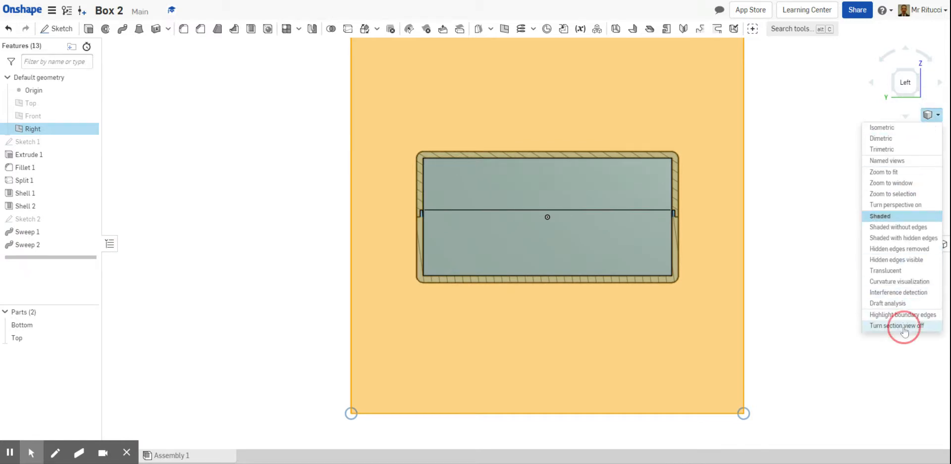
{"action": "scroll", "coordinate": [792, 243], "scroll_direction": "down", "scroll_amount": 1}
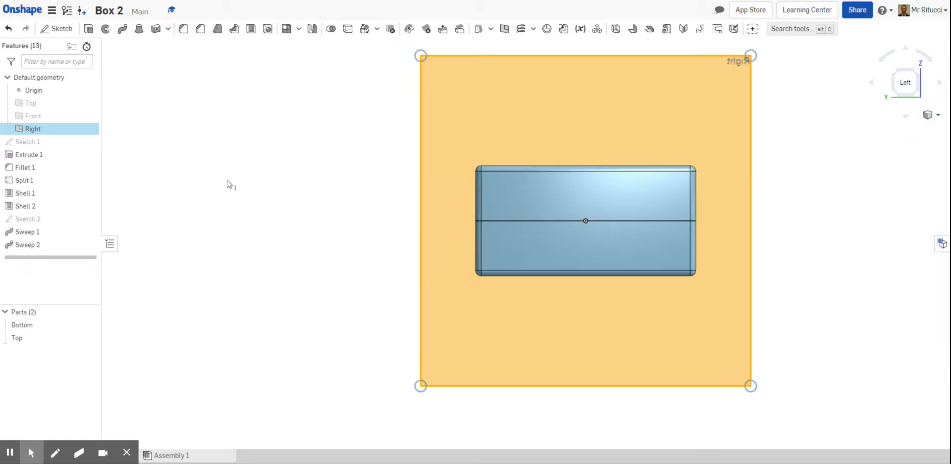
{"action": "left_click", "coordinate": [245, 170]}
{"action": "right_click_drag", "start_coordinate": [244, 175], "coordinate": [263, 192]}
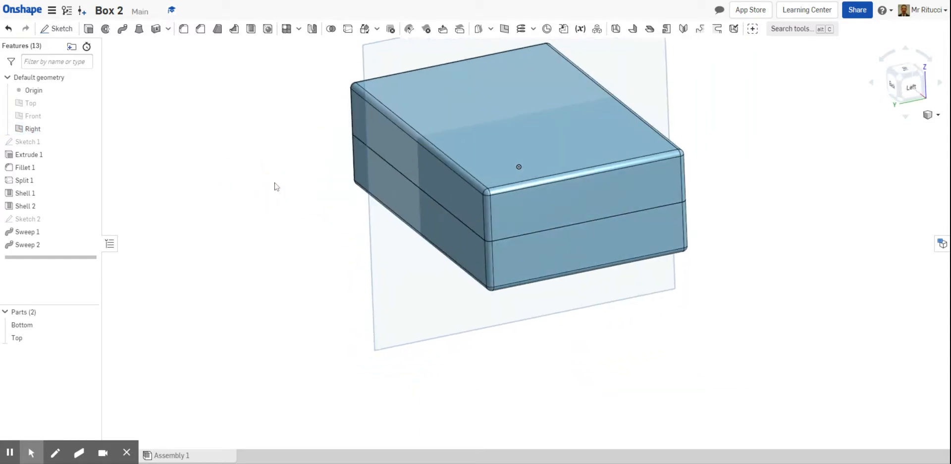
{"action": "scroll", "coordinate": [274, 184], "scroll_direction": "down", "scroll_amount": 2}
{"action": "scroll", "coordinate": [381, 72], "scroll_direction": "up", "scroll_amount": 3}
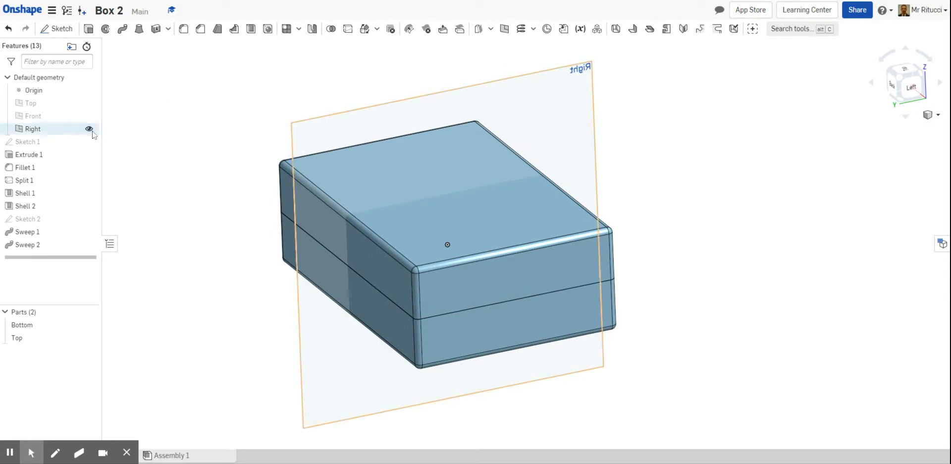
{"action": "left_click", "coordinate": [89, 130]}
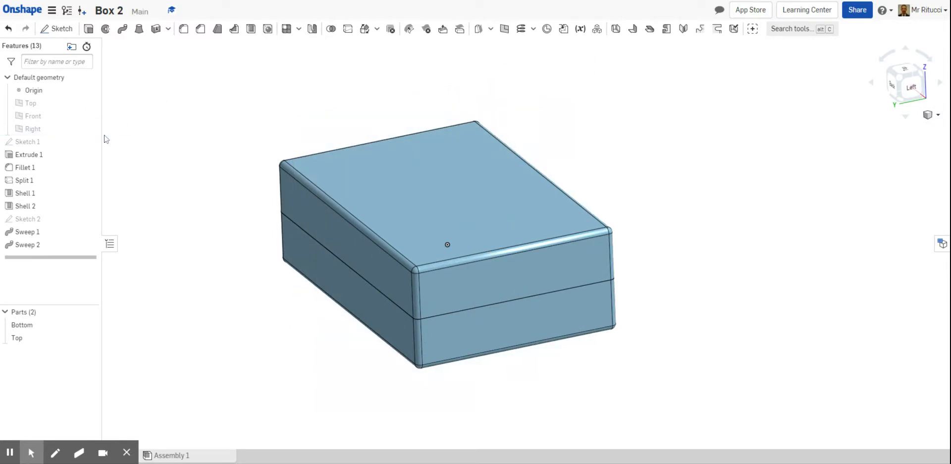
{"action": "scroll", "coordinate": [358, 219], "scroll_direction": "up", "scroll_amount": 2}
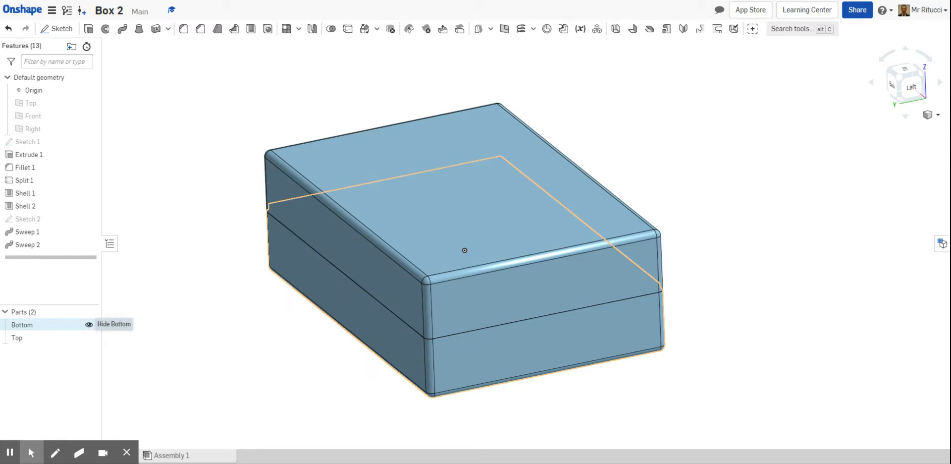
Hide the Top part and turn the Bottom part to look into its interior.
{"action": "left_click", "coordinate": [88, 337]}
{"action": "scroll", "coordinate": [655, 187], "scroll_direction": "up", "scroll_amount": 2}
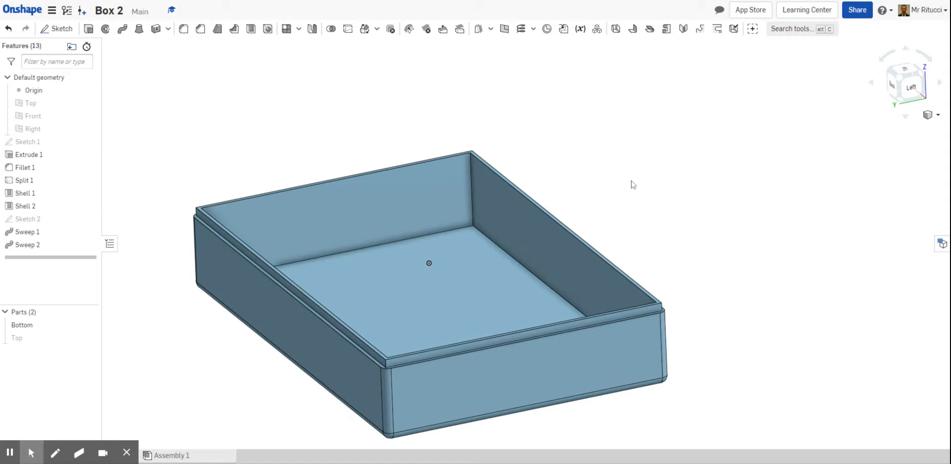
{"action": "right_click_drag", "start_coordinate": [726, 266], "coordinate": [694, 270]}
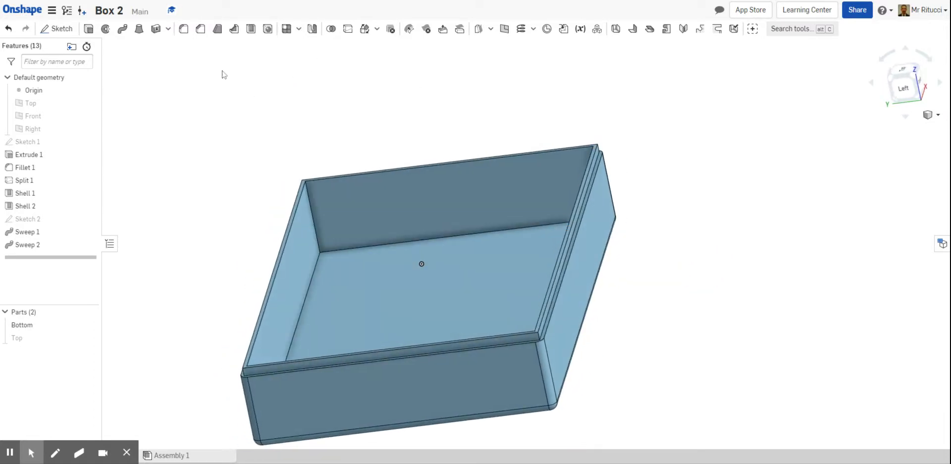
Start a neutral-plane Draft with the top face of the Bottom part's lip as the neutral plane.
{"action": "left_click", "coordinate": [217, 29]}
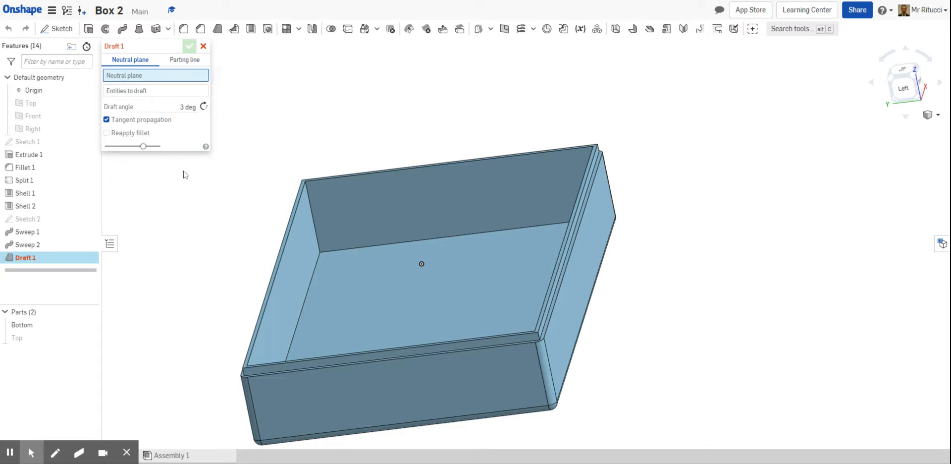
{"action": "scroll", "coordinate": [275, 268], "scroll_direction": "up", "scroll_amount": 3}
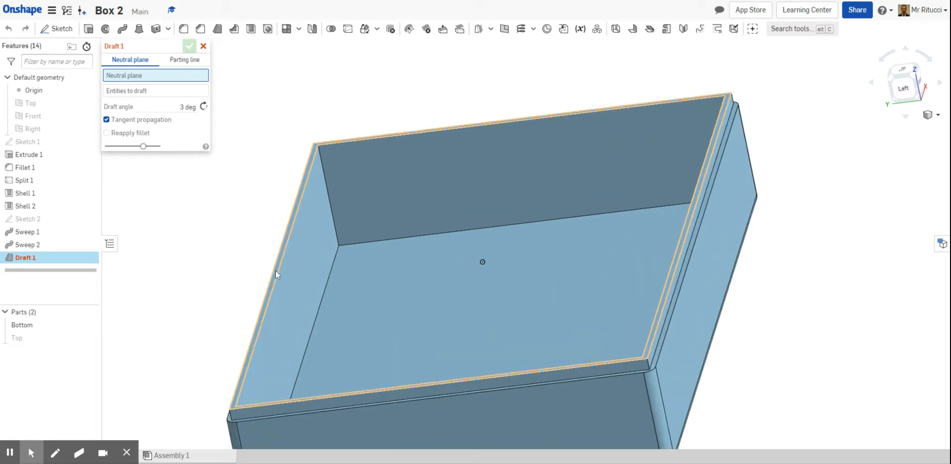
{"action": "left_click", "coordinate": [275, 270]}
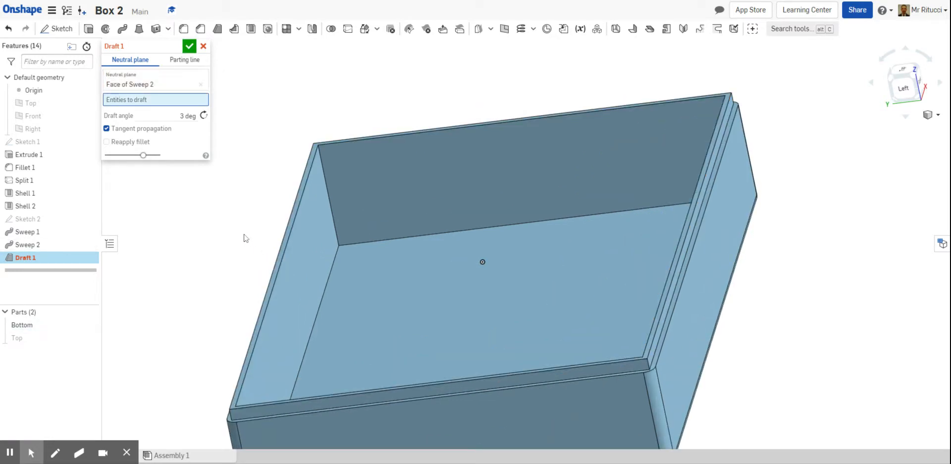
Draft the four inner side walls of the Bottom part at 3 deg with tangent propagation and finish the feature.
{"action": "left_click", "coordinate": [132, 104]}
{"action": "left_click", "coordinate": [317, 263]}
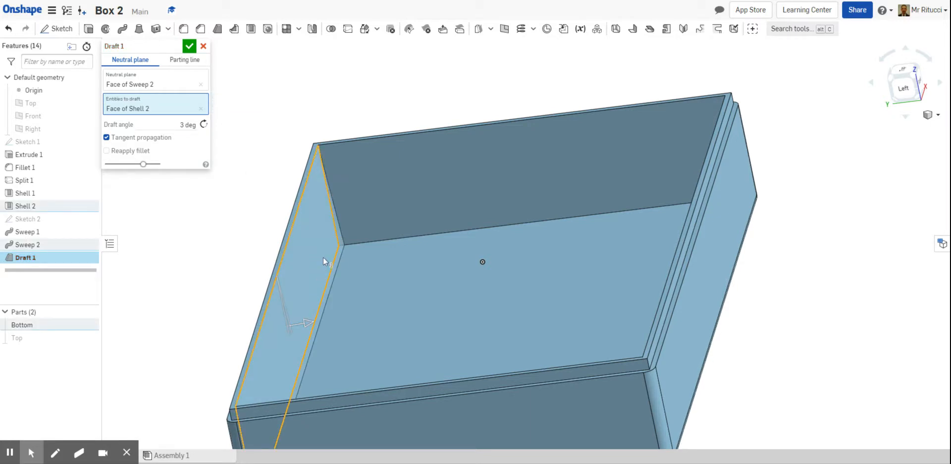
{"action": "left_click", "coordinate": [388, 217]}
{"action": "scroll", "coordinate": [387, 216], "scroll_direction": "down", "scroll_amount": 3}
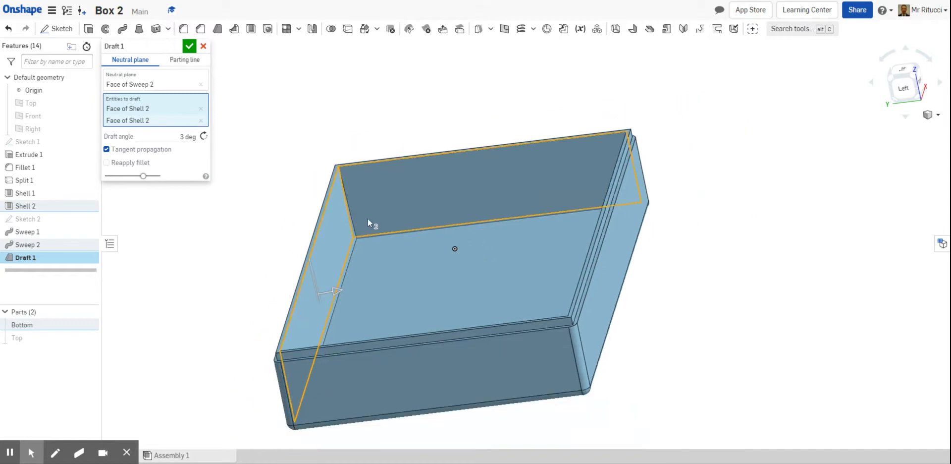
{"action": "right_click_drag", "start_coordinate": [260, 224], "coordinate": [281, 224]}
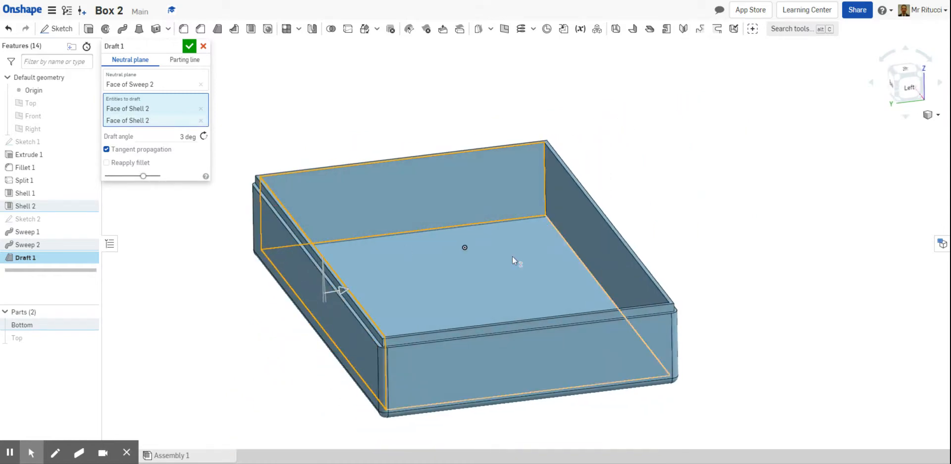
{"action": "left_click", "coordinate": [646, 271]}
{"action": "right_click_drag", "start_coordinate": [704, 267], "coordinate": [598, 320]}
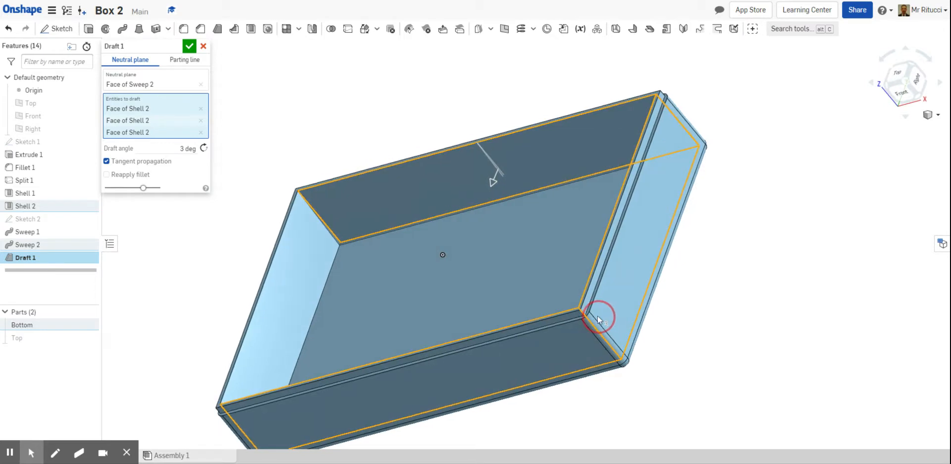
{"action": "left_click", "coordinate": [309, 279]}
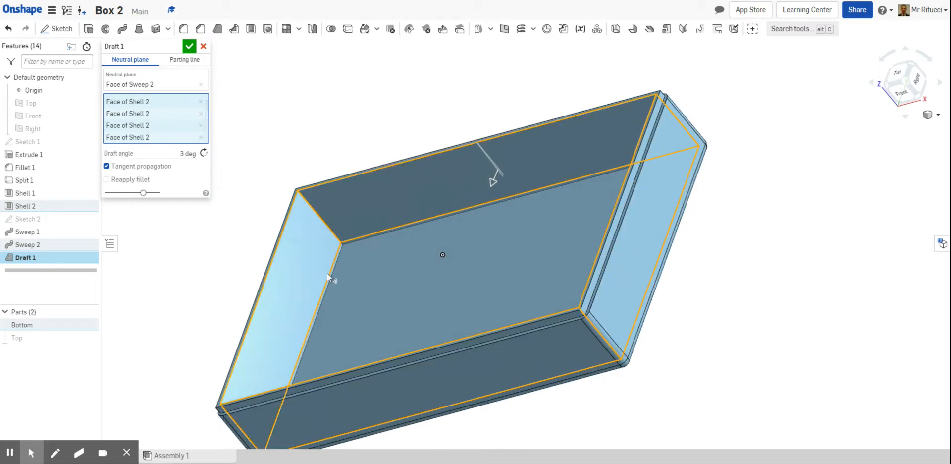
{"action": "left_click", "coordinate": [189, 46]}
Set the display to Translucent and examine the Bottom part's drafted inner walls from the left and at an angle.
{"action": "left_click", "coordinate": [198, 243]}
{"action": "right_click_drag", "start_coordinate": [198, 243], "coordinate": [261, 218]}
{"action": "left_click", "coordinate": [896, 85]}
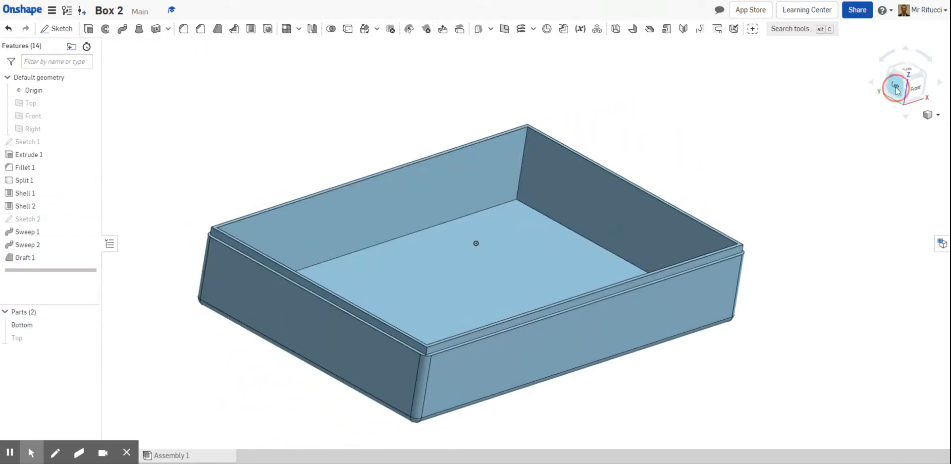
{"action": "left_click", "coordinate": [938, 115]}
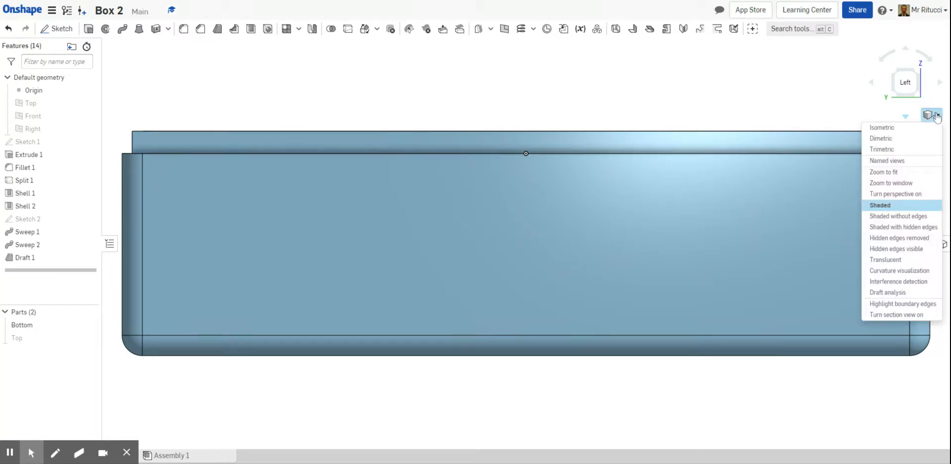
{"action": "left_click", "coordinate": [885, 260]}
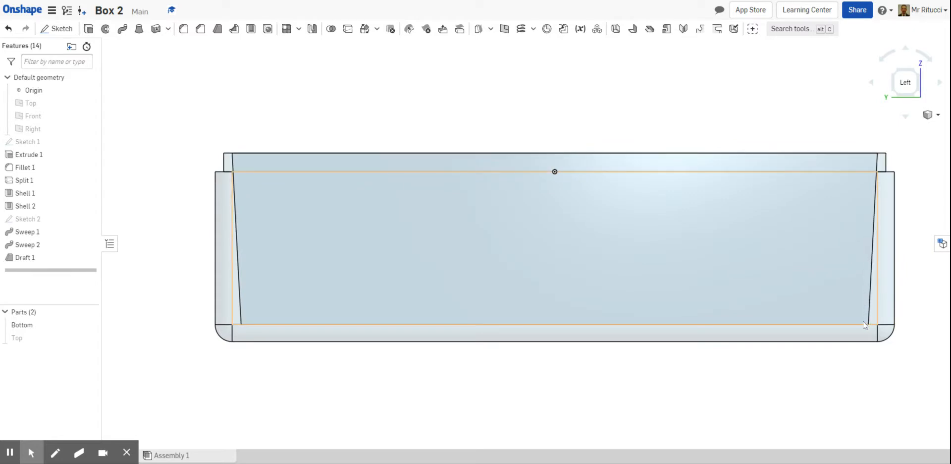
{"action": "right_click_drag", "start_coordinate": [178, 187], "coordinate": [213, 171]}
{"action": "key", "text": "f"}
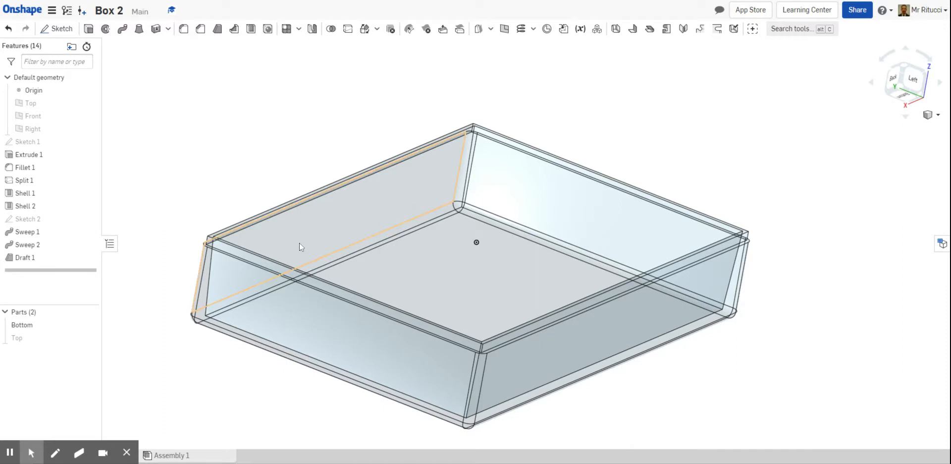
Show the Top part, hide the Bottom part, and turn the Top part to look into its open underside.
{"action": "left_click", "coordinate": [927, 117]}
{"action": "left_click", "coordinate": [886, 128]}
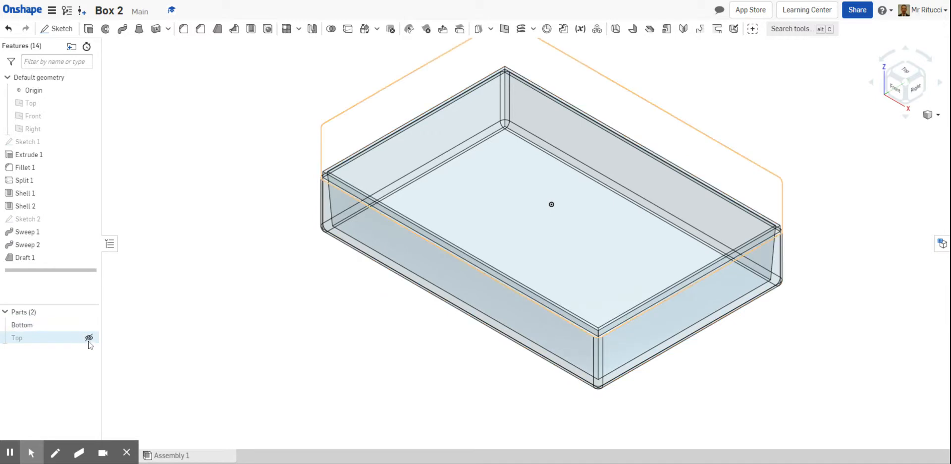
{"action": "left_click", "coordinate": [90, 338]}
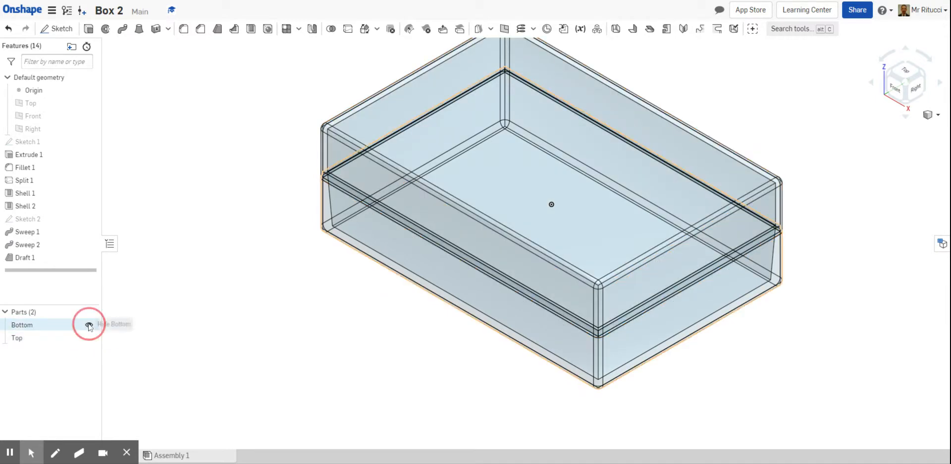
{"action": "left_click", "coordinate": [89, 325]}
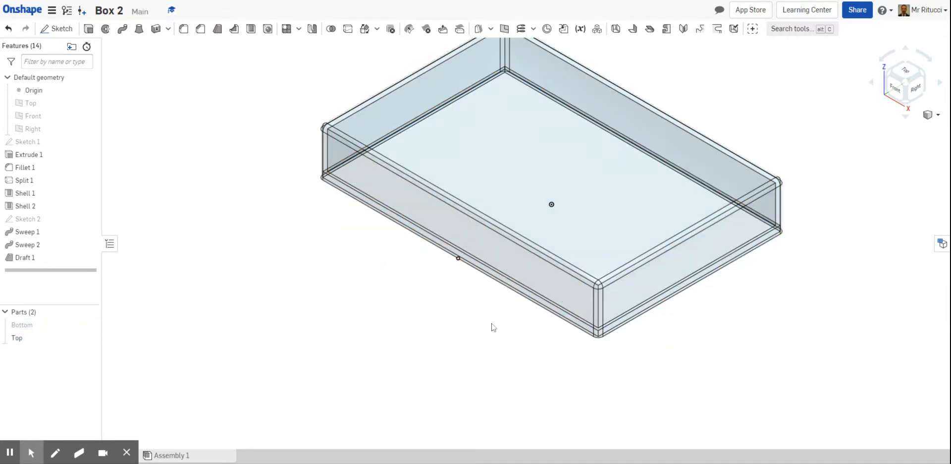
{"action": "right_click_drag", "start_coordinate": [506, 334], "coordinate": [514, 173]}
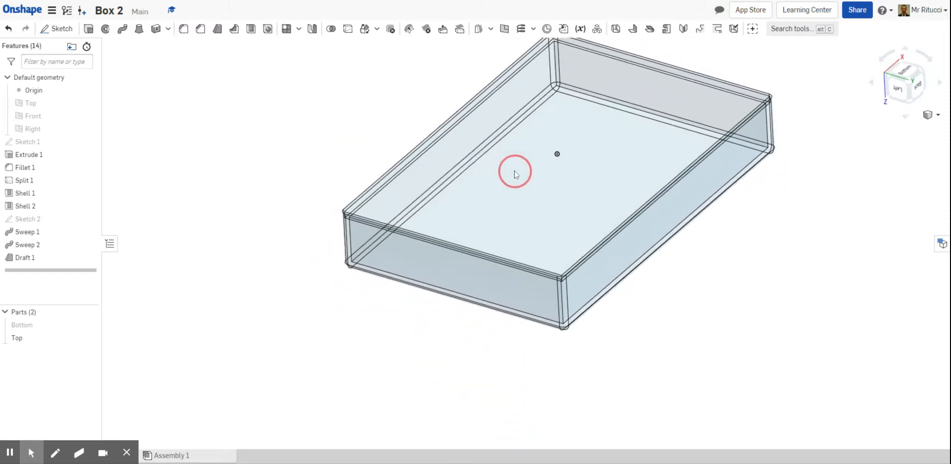
{"action": "scroll", "coordinate": [491, 131], "scroll_direction": "down", "scroll_amount": 2}
{"action": "scroll", "coordinate": [522, 94], "scroll_direction": "up", "scroll_amount": 4}
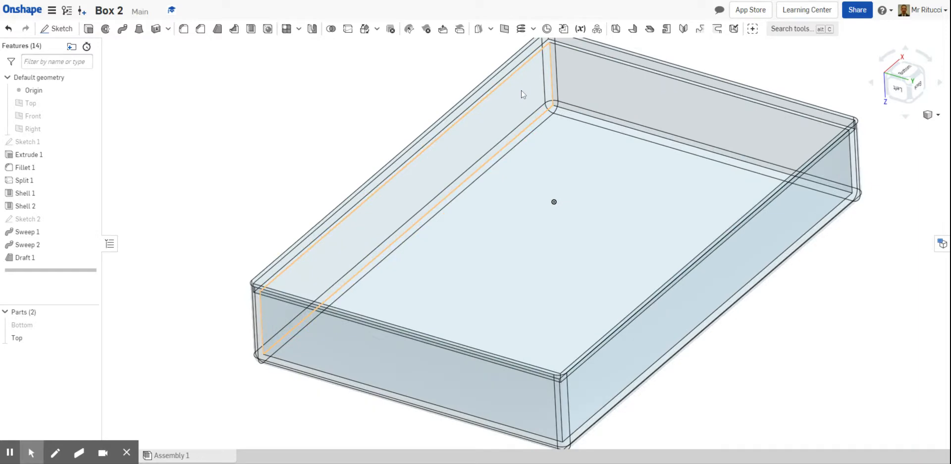
{"action": "scroll", "coordinate": [322, 126], "scroll_direction": "down", "scroll_amount": 1}
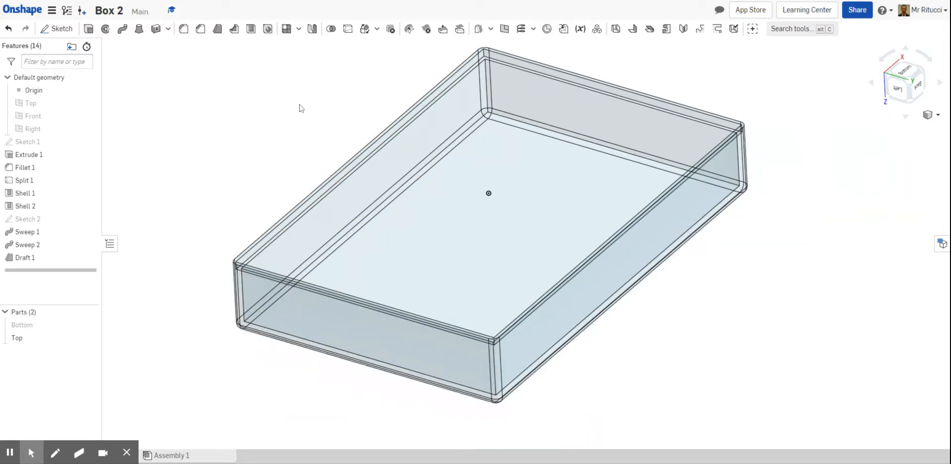
Draft the Top part's four inner side walls at 3 deg with tangent propagation, using the swept groove's flat face as neutral plane.
{"action": "left_click", "coordinate": [218, 30]}
{"action": "scroll", "coordinate": [361, 84], "scroll_direction": "up", "scroll_amount": 2}
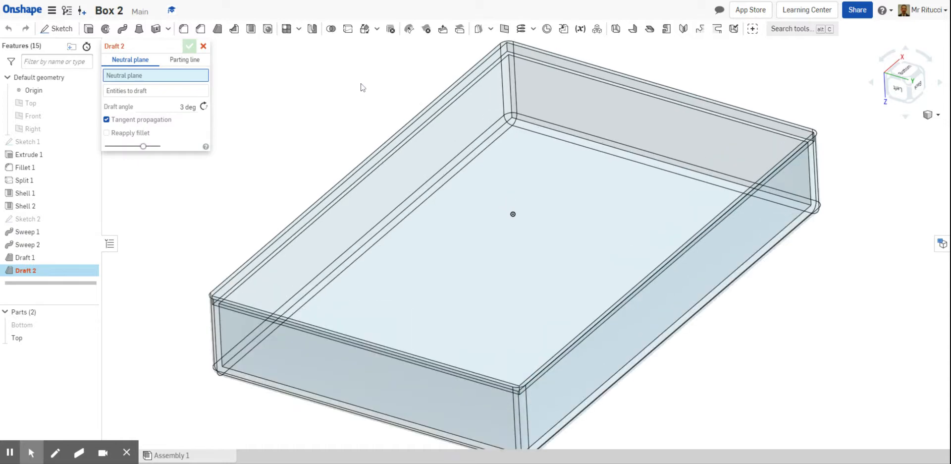
{"action": "left_click", "coordinate": [420, 135]}
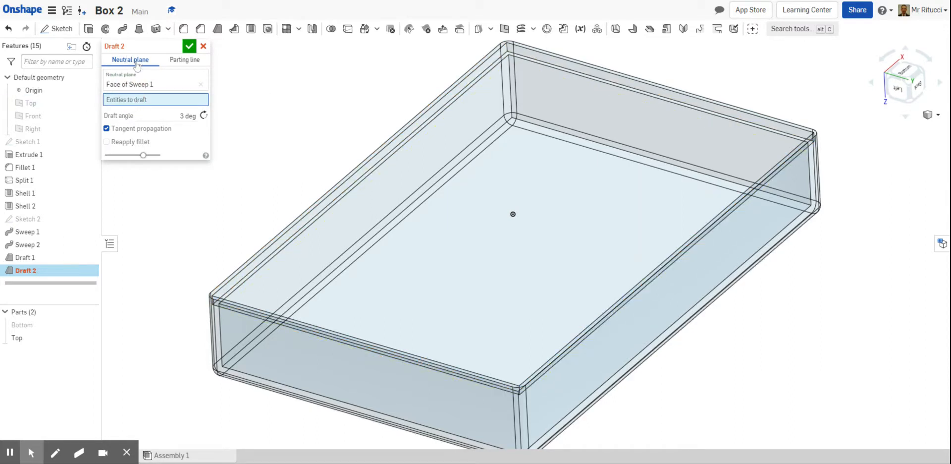
{"action": "left_click", "coordinate": [403, 176]}
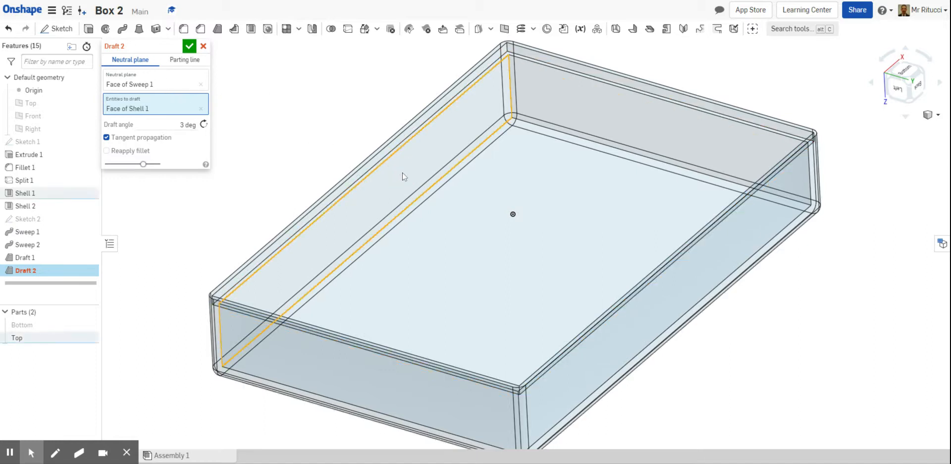
{"action": "left_click", "coordinate": [566, 119]}
{"action": "right_click_drag", "start_coordinate": [271, 176], "coordinate": [317, 169]}
{"action": "left_click", "coordinate": [674, 255]}
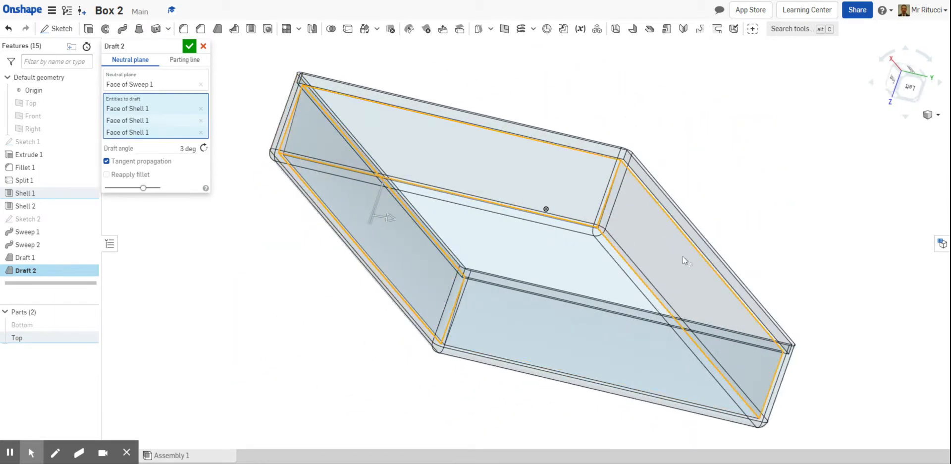
{"action": "right_click_drag", "start_coordinate": [748, 229], "coordinate": [543, 270]}
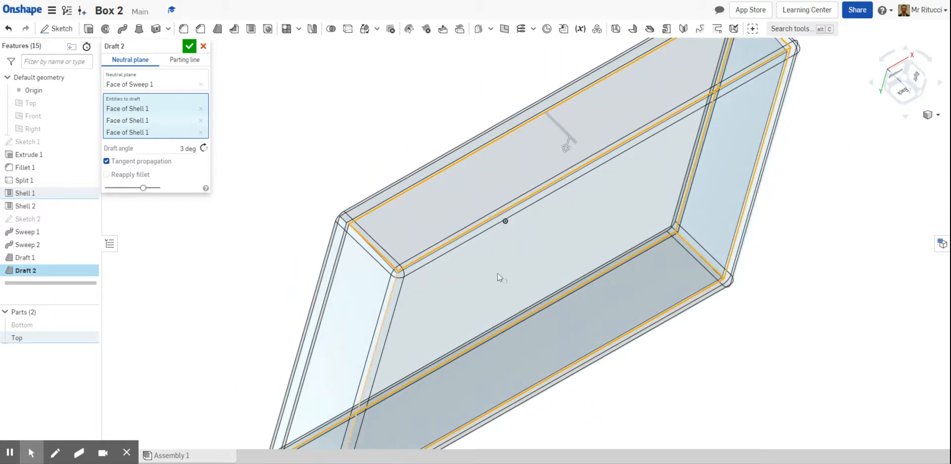
{"action": "left_click", "coordinate": [375, 296]}
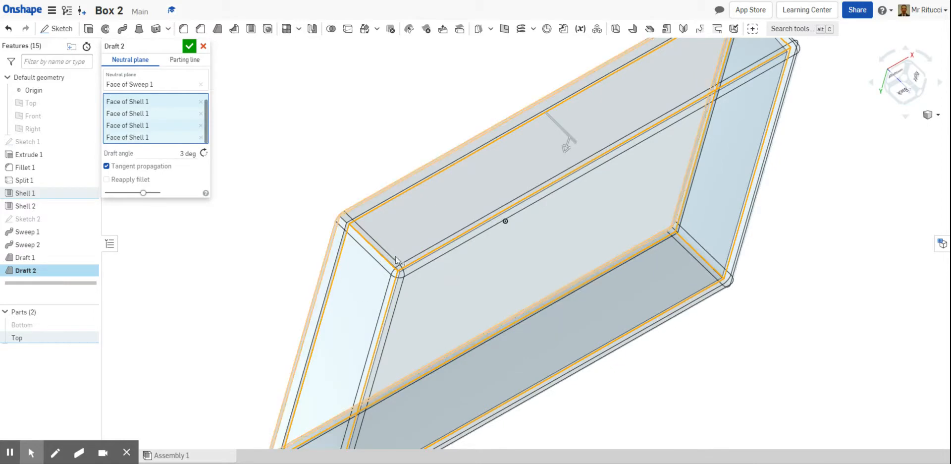
{"action": "left_click", "coordinate": [190, 46]}
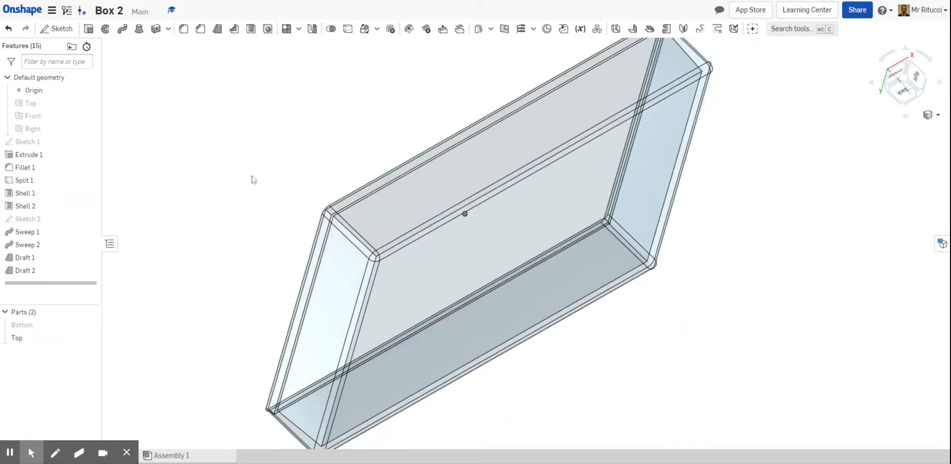
Examine the Top part's drafted inner walls in the isometric and right views.
{"action": "left_click", "coordinate": [936, 117]}
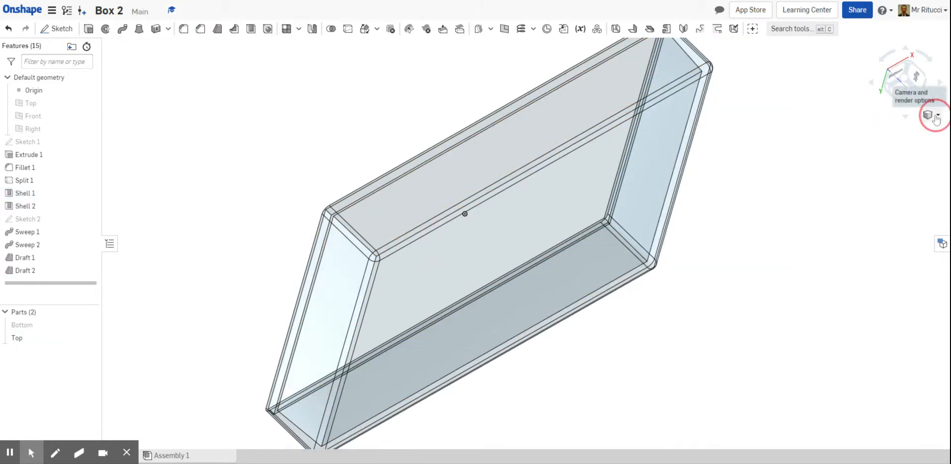
{"action": "left_click", "coordinate": [896, 124]}
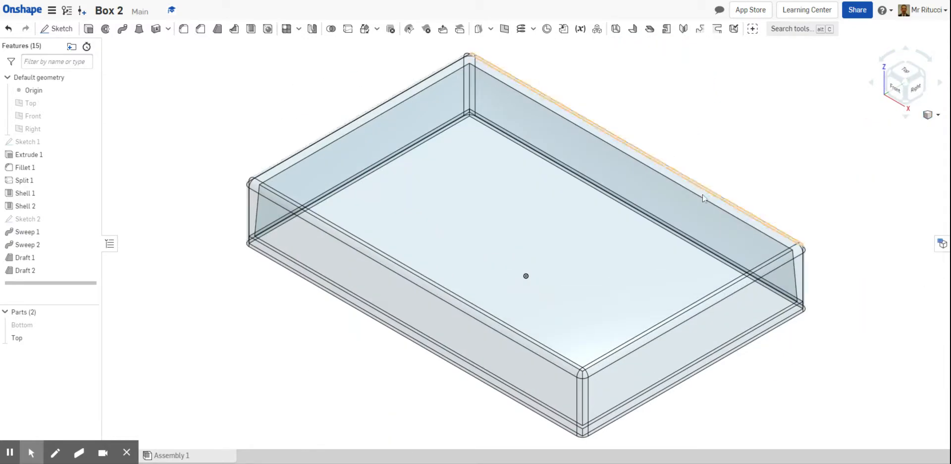
{"action": "left_click", "coordinate": [915, 91]}
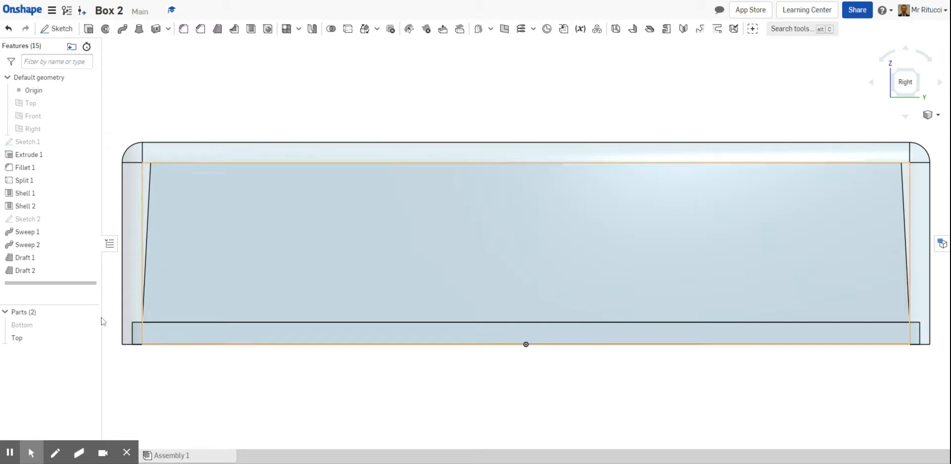
{"action": "scroll", "coordinate": [165, 209], "scroll_direction": "down", "scroll_amount": 3}
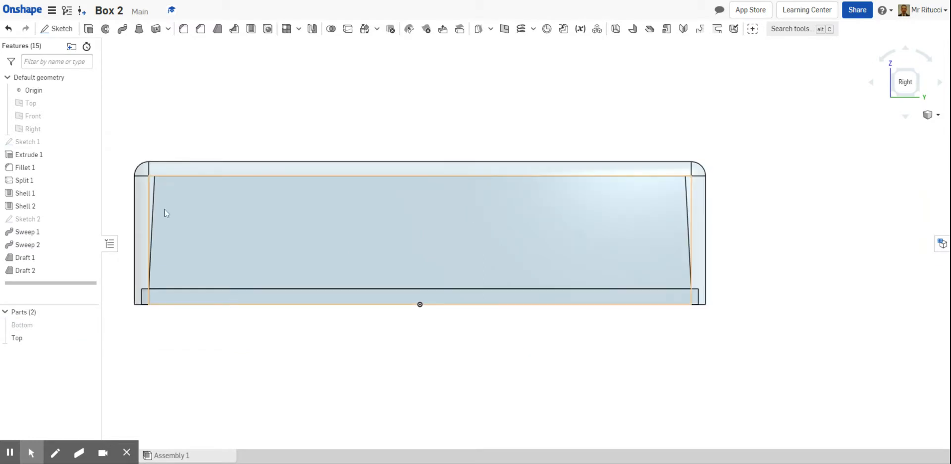
Show the Bottom part again and compare the drafted walls of both parts from the right and at an angle.
{"action": "left_click", "coordinate": [89, 326]}
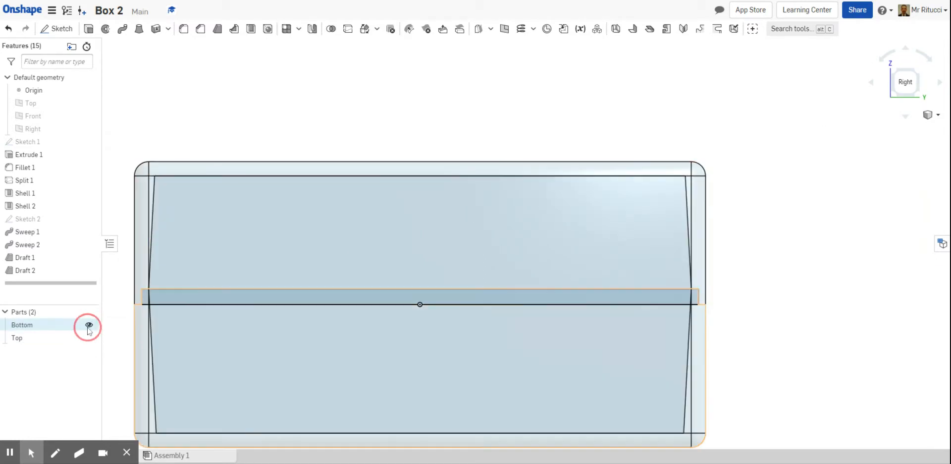
{"action": "scroll", "coordinate": [127, 379], "scroll_direction": "down", "scroll_amount": 2}
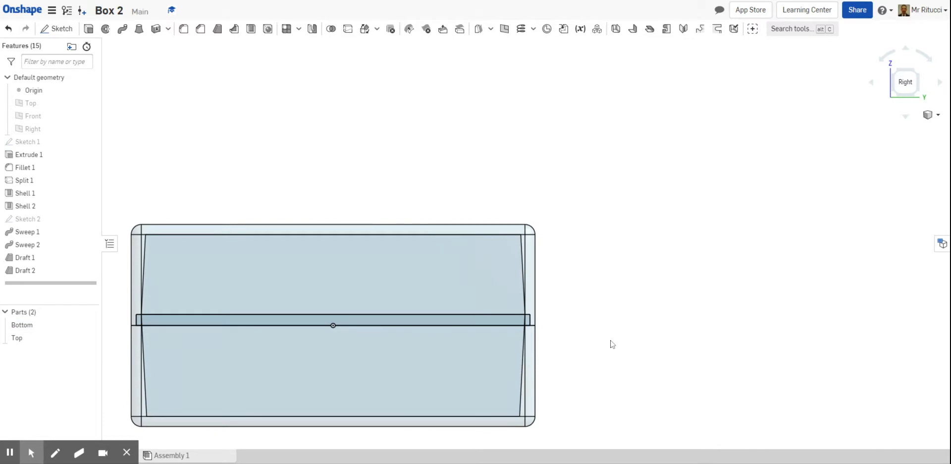
{"action": "scroll", "coordinate": [226, 179], "scroll_direction": "down", "scroll_amount": 2}
{"action": "scroll", "coordinate": [161, 178], "scroll_direction": "up", "scroll_amount": 2}
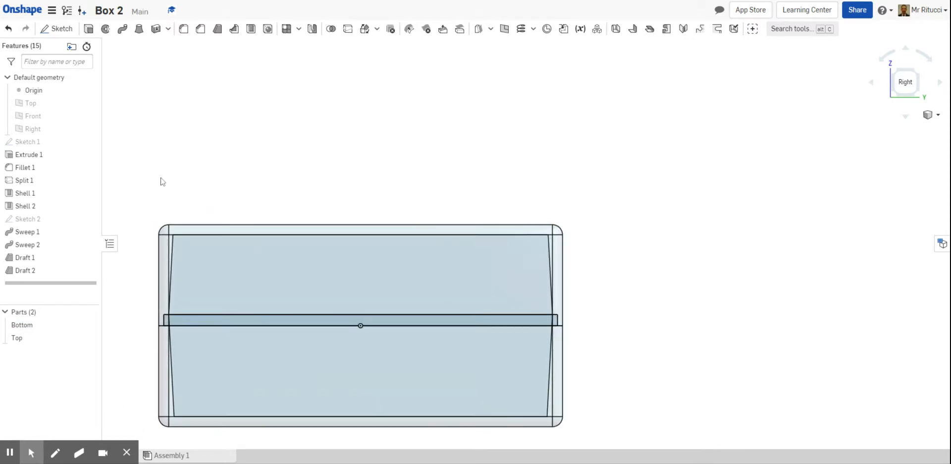
{"action": "right_click_drag", "start_coordinate": [159, 180], "coordinate": [183, 166]}
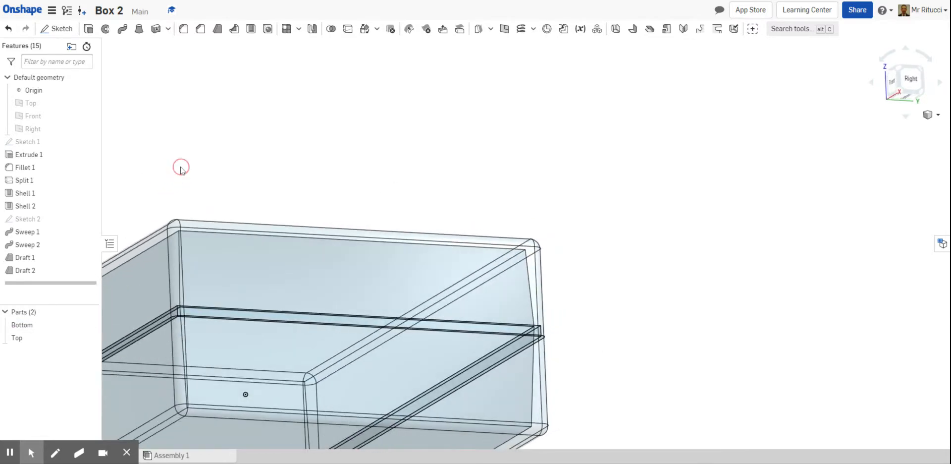
{"action": "left_click", "coordinate": [916, 84]}
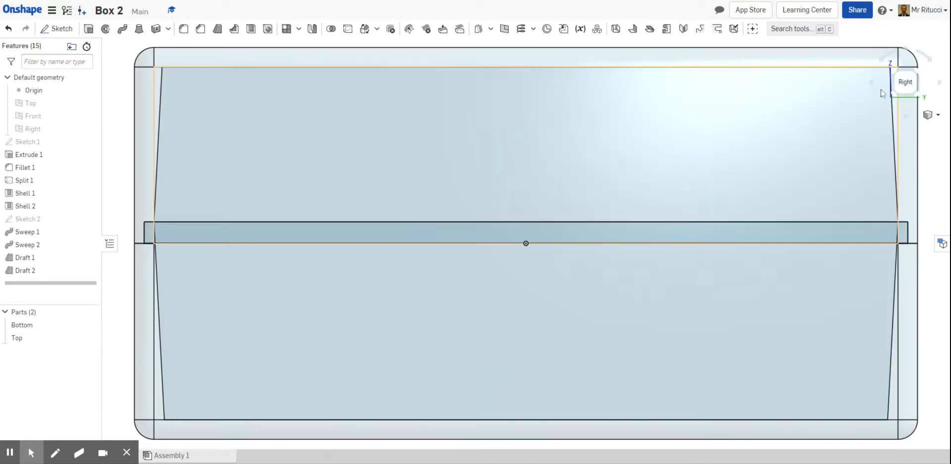
{"action": "scroll", "coordinate": [724, 204], "scroll_direction": "up", "scroll_amount": 1}
{"action": "scroll", "coordinate": [726, 202], "scroll_direction": "down", "scroll_amount": 2}
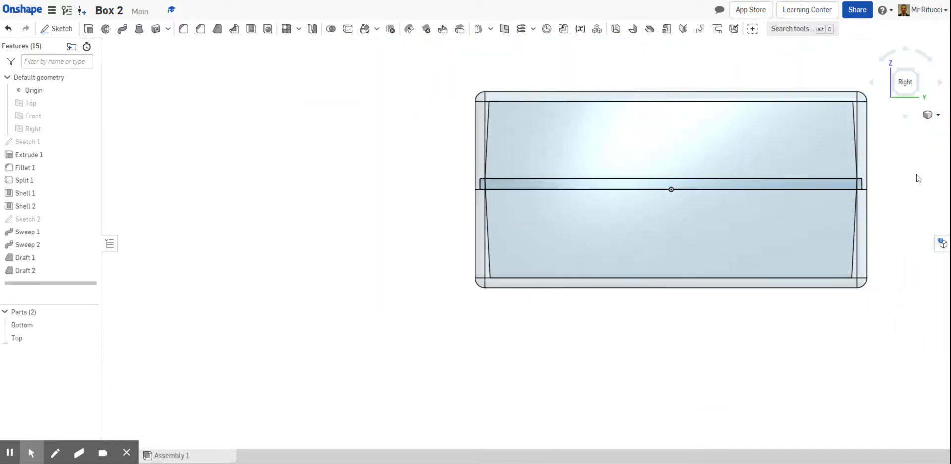
{"action": "scroll", "coordinate": [917, 176], "scroll_direction": "up", "scroll_amount": 3}
{"action": "scroll", "coordinate": [918, 178], "scroll_direction": "down", "scroll_amount": 1}
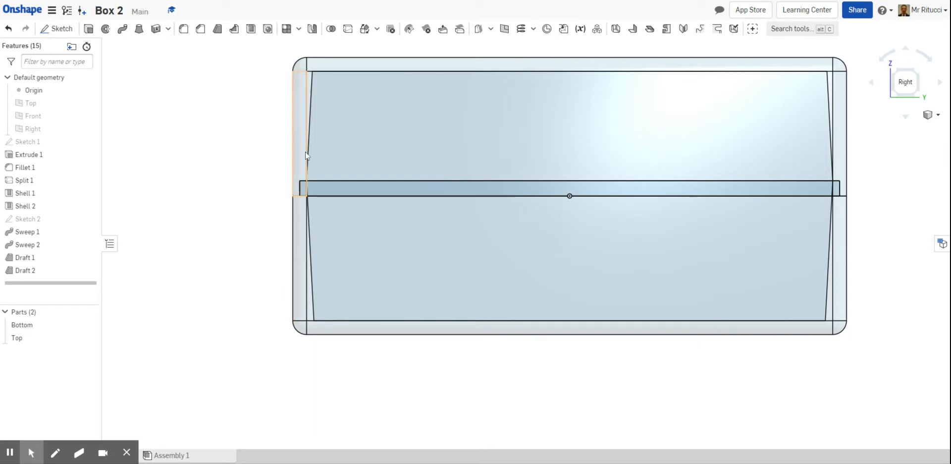
{"action": "right_click_drag", "start_coordinate": [170, 267], "coordinate": [137, 286]}
{"action": "scroll", "coordinate": [181, 274], "scroll_direction": "down", "scroll_amount": 4}
{"action": "scroll", "coordinate": [139, 287], "scroll_direction": "down", "scroll_amount": 1}
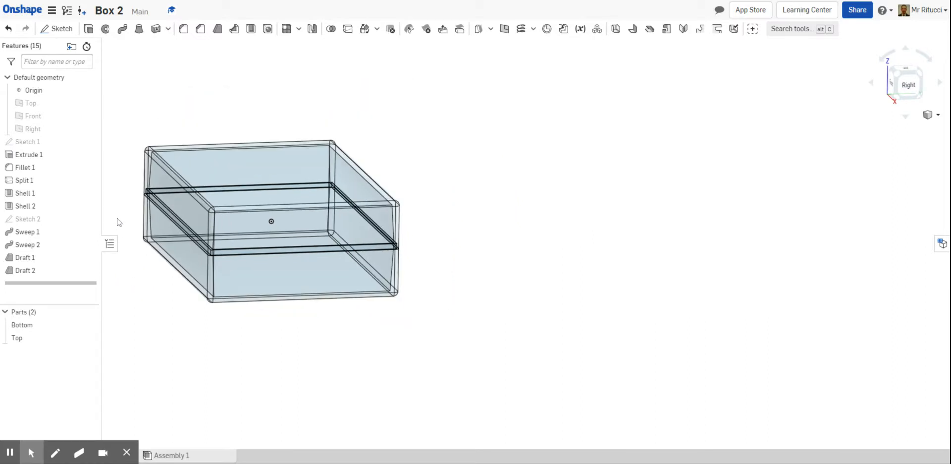
{"action": "scroll", "coordinate": [132, 162], "scroll_direction": "up", "scroll_amount": 3}
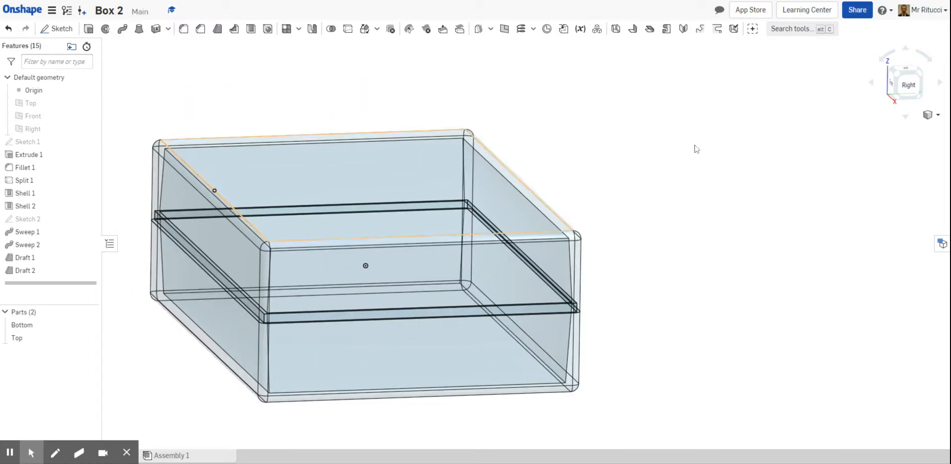
In the isometric view, set the appearance of both parts to purple 7D168E with an opacity of 0.85.
{"action": "left_click", "coordinate": [931, 115]}
{"action": "left_click", "coordinate": [882, 127]}
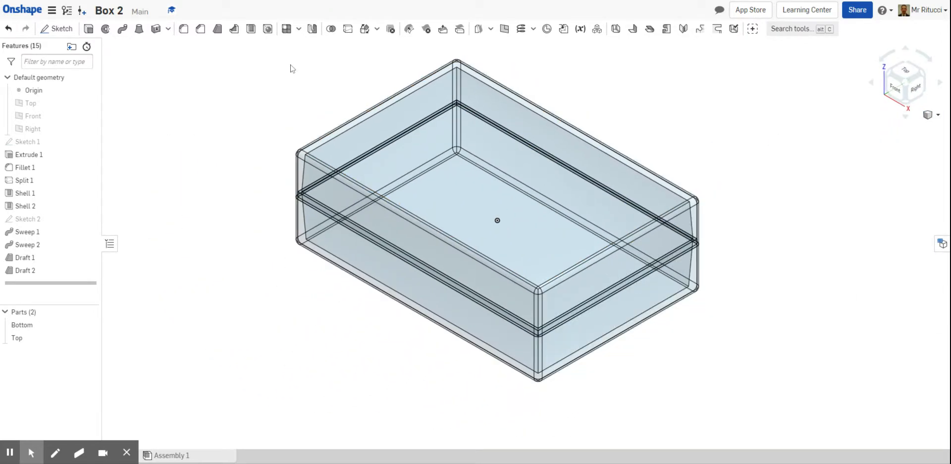
{"action": "left_click_drag", "start_coordinate": [242, 47], "coordinate": [788, 395]}
{"action": "right_click", "coordinate": [436, 304]}
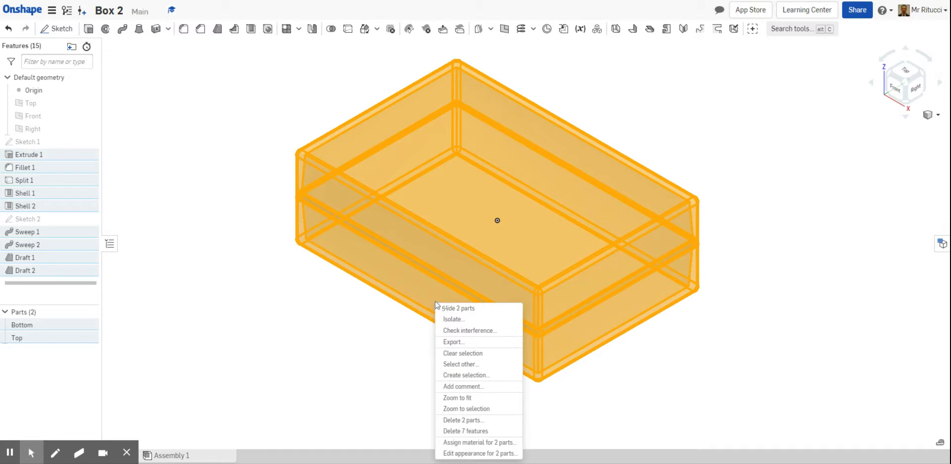
{"action": "left_click", "coordinate": [479, 453]}
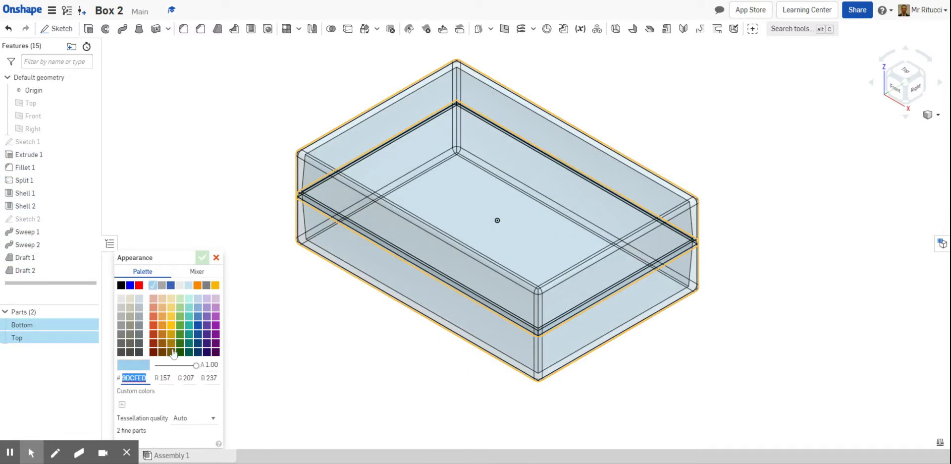
{"action": "left_click", "coordinate": [215, 334]}
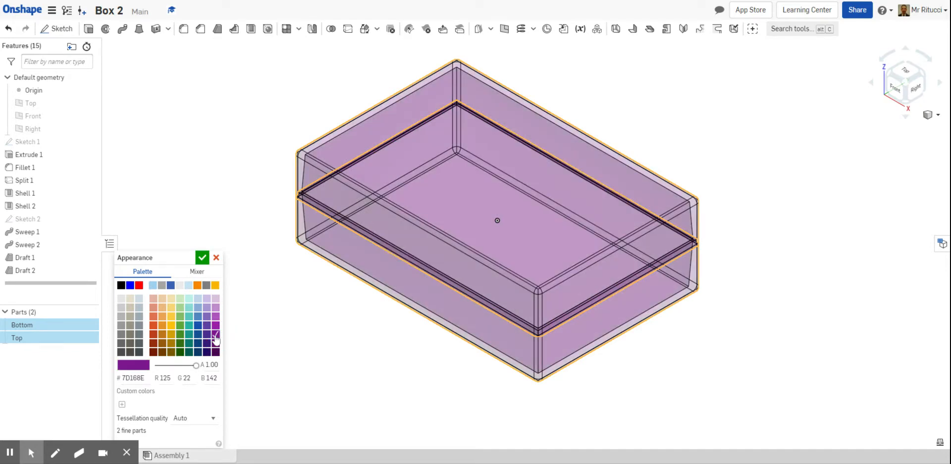
{"action": "mouse_move", "coordinate": [196, 366]}
{"action": "left_mouse_down"}
{"action": "mouse_move", "coordinate": [157, 367]}
{"action": "mouse_move", "coordinate": [193, 370]}
{"action": "left_mouse_up"}
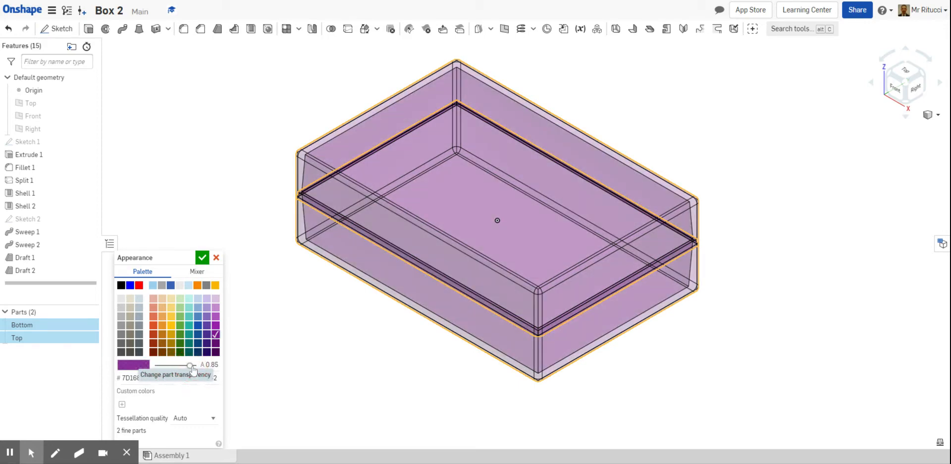
{"action": "left_click", "coordinate": [202, 257]}
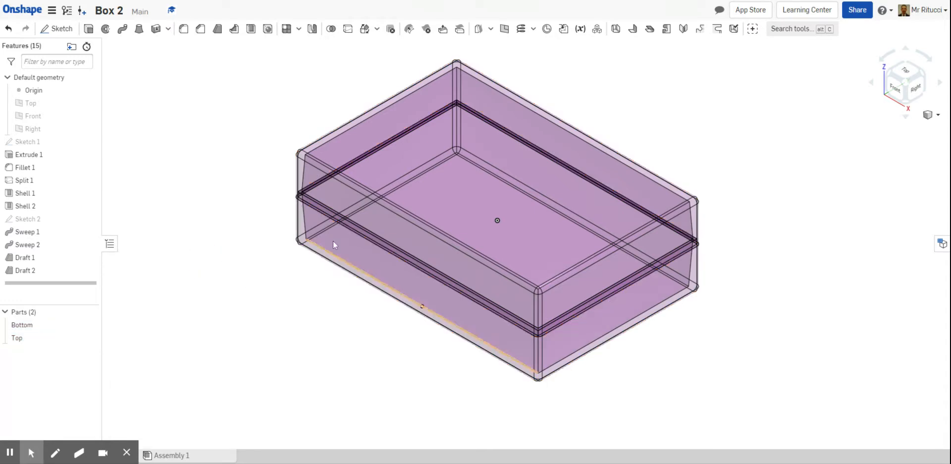
{"action": "scroll", "coordinate": [609, 110], "scroll_direction": "up", "scroll_amount": 3}
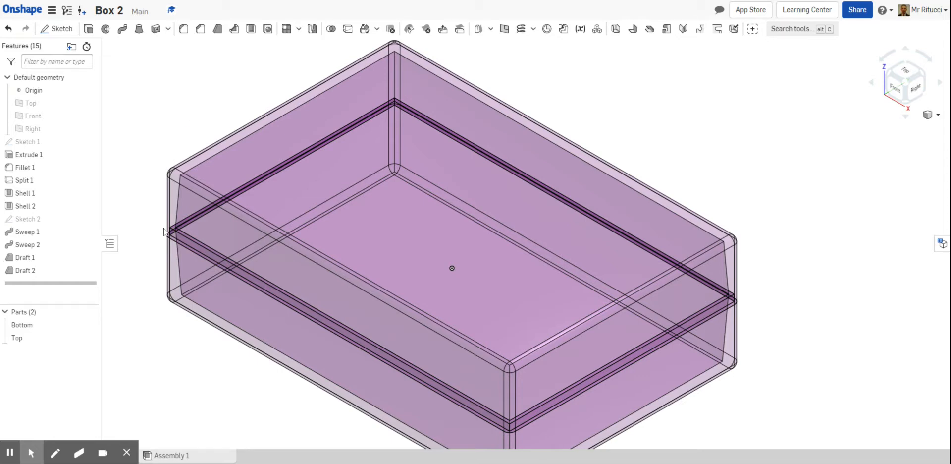
{"action": "scroll", "coordinate": [165, 231], "scroll_direction": "down", "scroll_amount": 3}
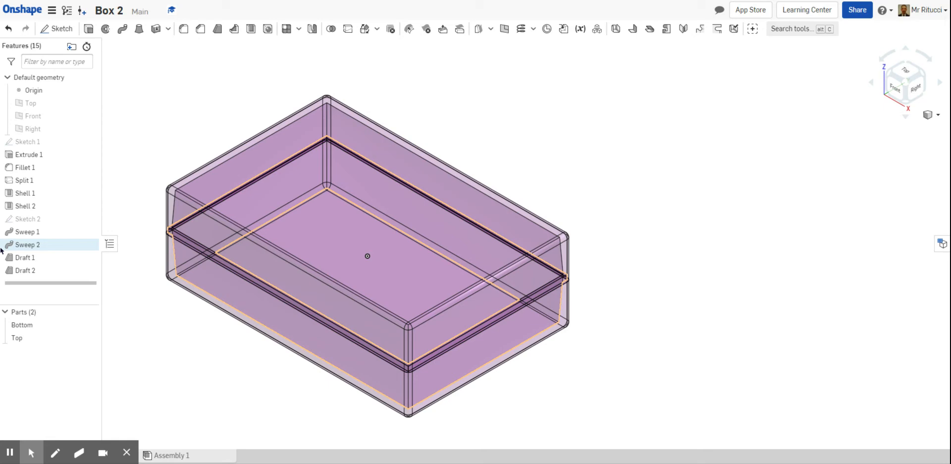
{"action": "scroll", "coordinate": [155, 123], "scroll_direction": "down", "scroll_amount": 1}
{"action": "scroll", "coordinate": [154, 123], "scroll_direction": "up", "scroll_amount": 1}
{"action": "scroll", "coordinate": [154, 126], "scroll_direction": "up", "scroll_amount": 1}
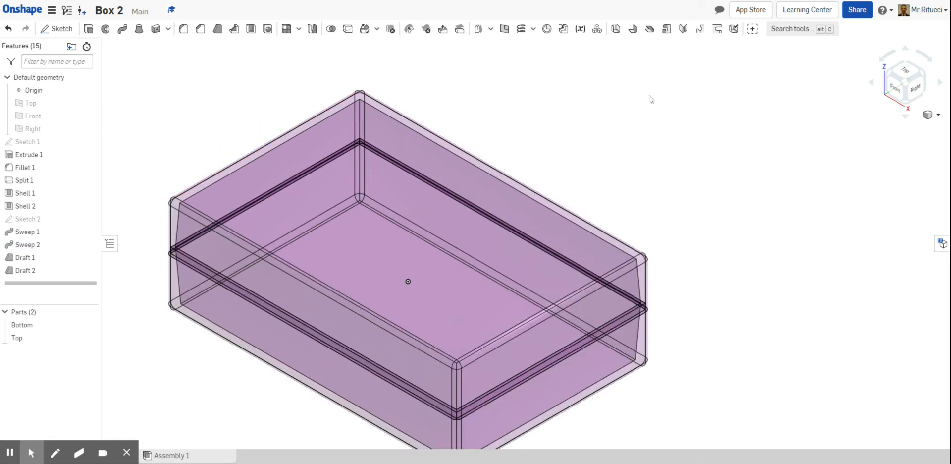